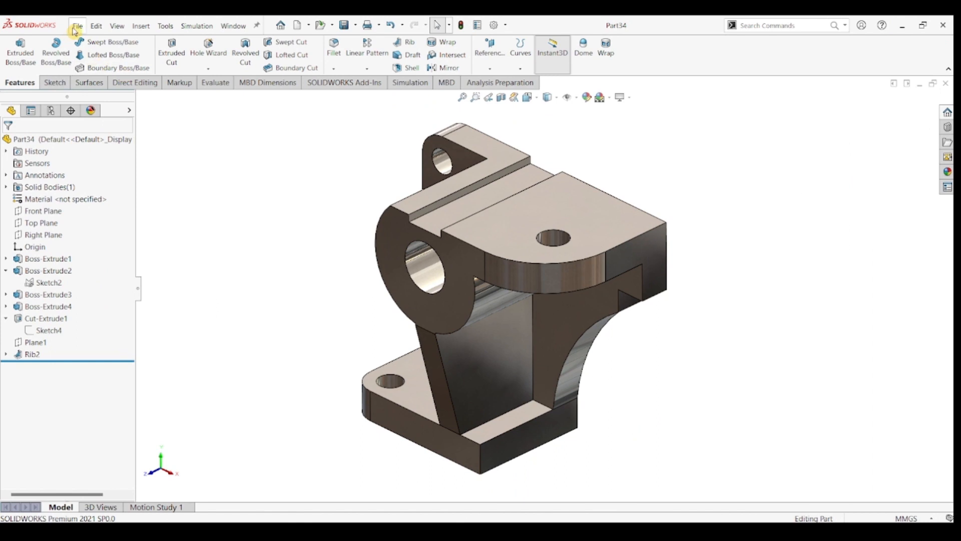
- Create a new part document
{"action": "left_click", "coordinate": [77, 26]}
{"action": "left_click", "coordinate": [92, 43]}
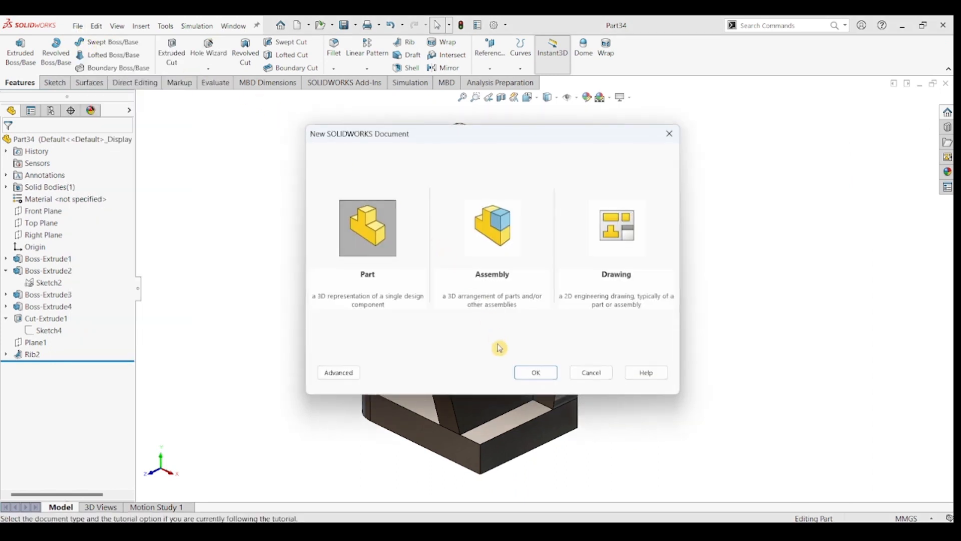
{"action": "left_click", "coordinate": [535, 373]}
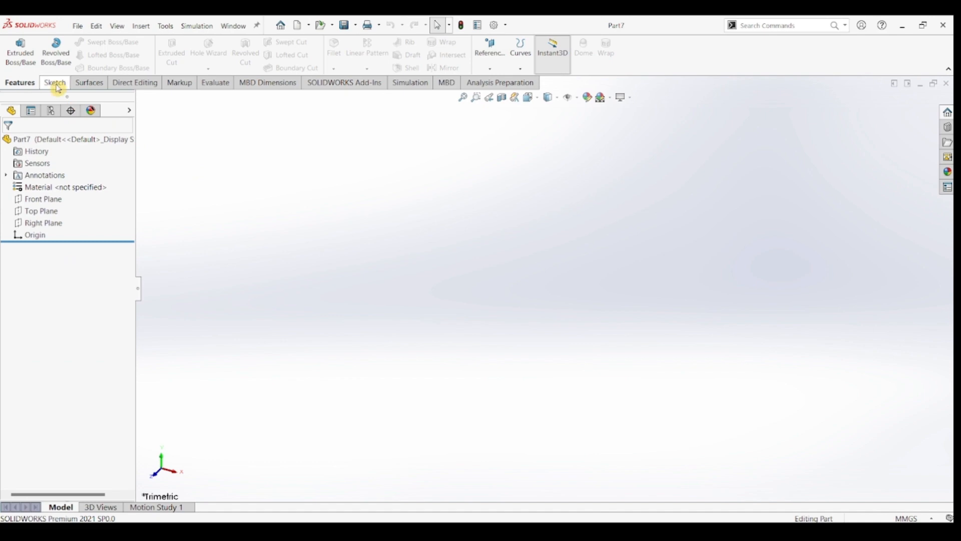
- Start a sketch on the Top Plane and draw a center rectangle about 182 by 107 mm from the origin
{"action": "left_click", "coordinate": [56, 84]}
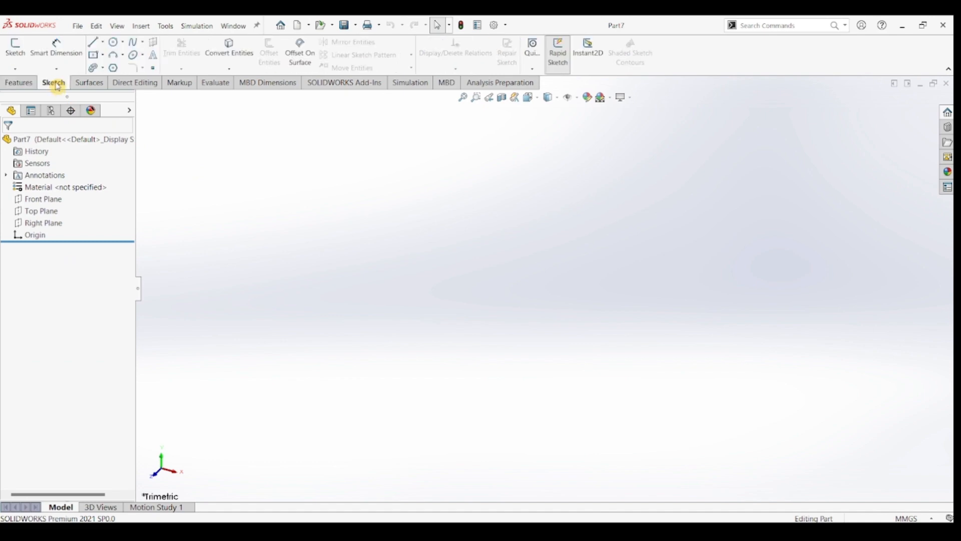
{"action": "left_click", "coordinate": [15, 47]}
{"action": "left_click", "coordinate": [369, 286]}
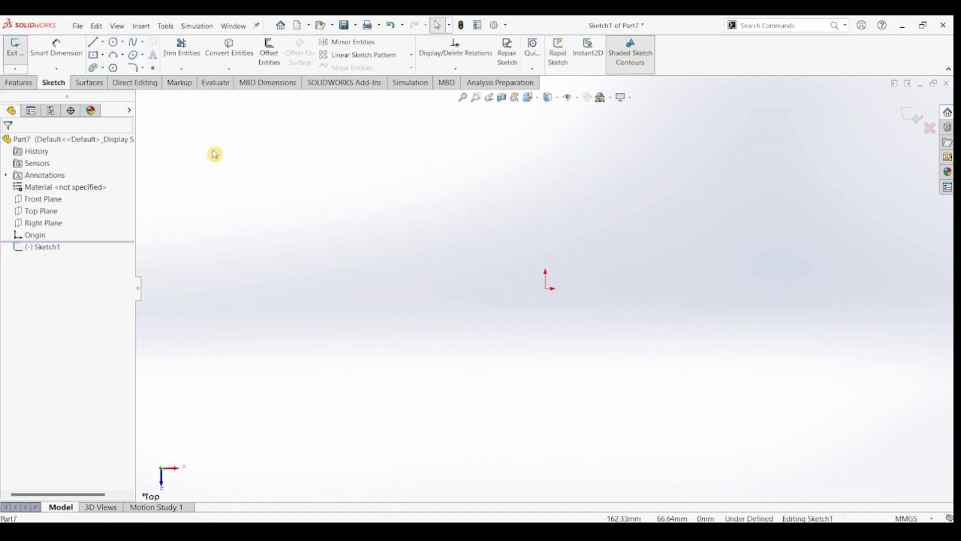
{"action": "left_click", "coordinate": [93, 56]}
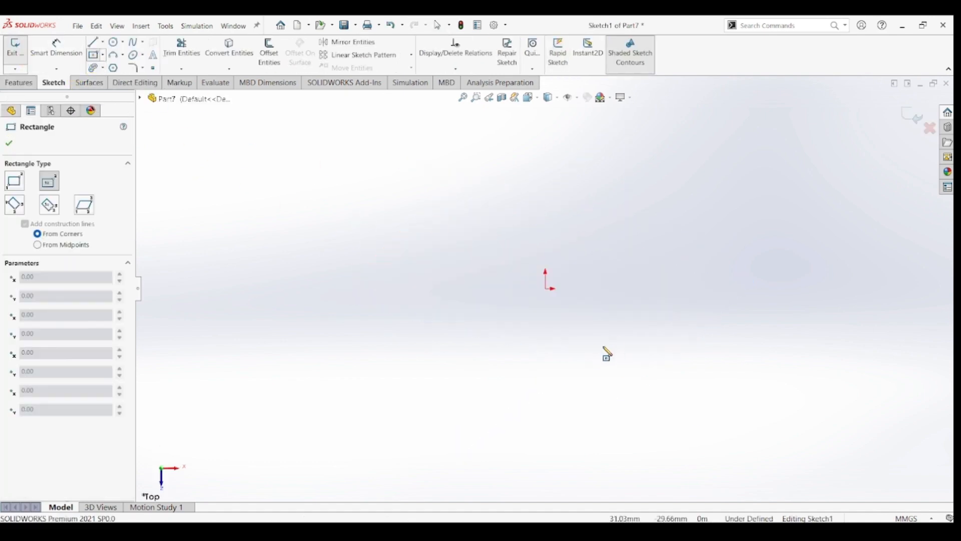
{"action": "left_click", "coordinate": [546, 288]}
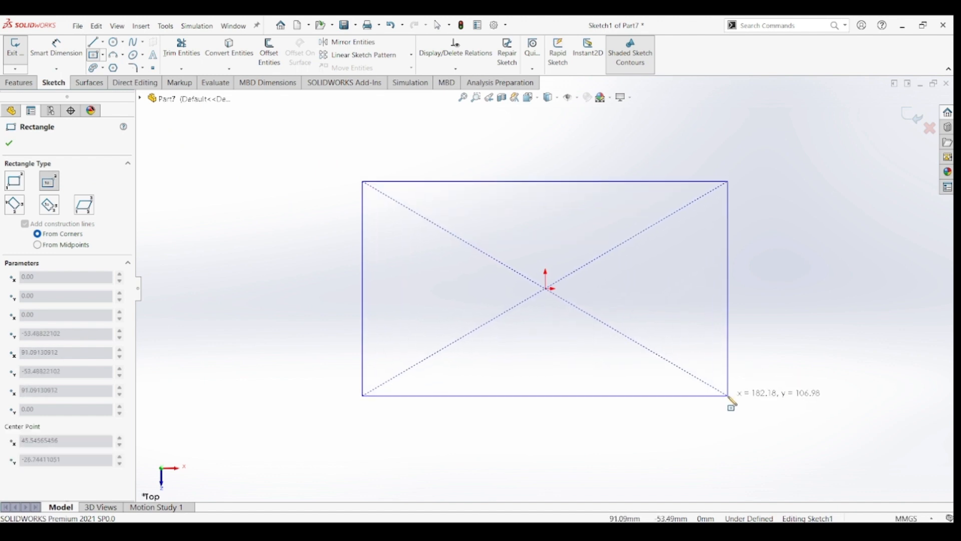
{"action": "left_click", "coordinate": [728, 395]}
- Dimension the rectangle to 65 mm wide and 48 mm high
{"action": "left_click", "coordinate": [56, 48]}
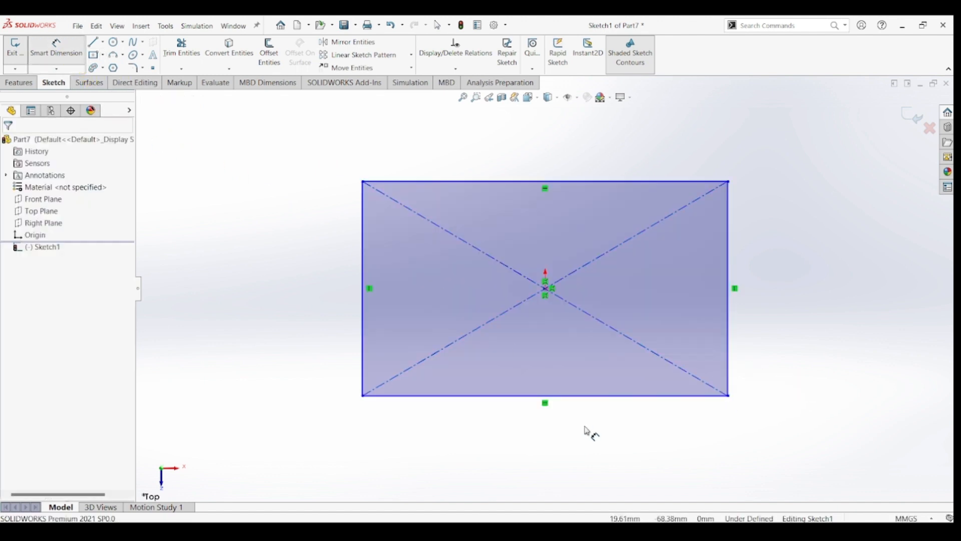
{"action": "left_click", "coordinate": [602, 404]}
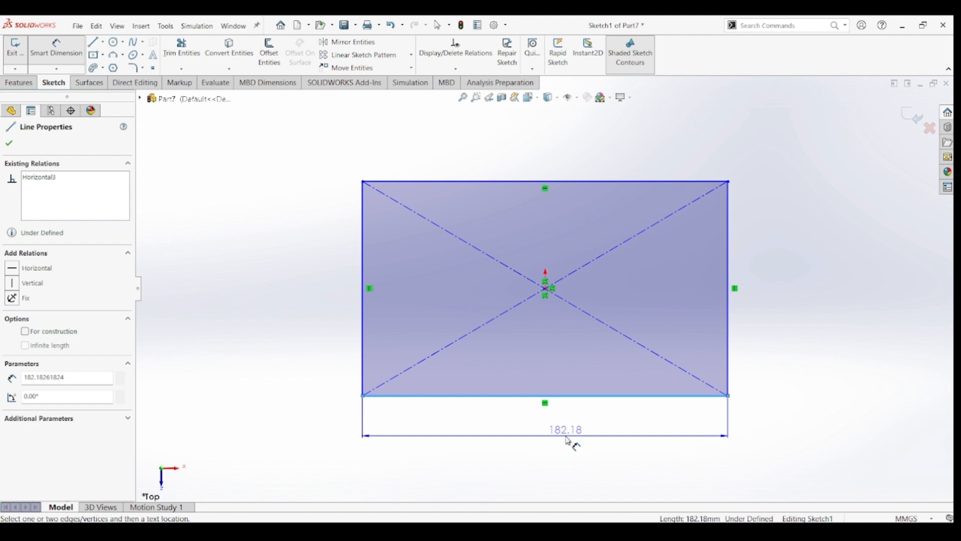
{"action": "left_click", "coordinate": [569, 441]}
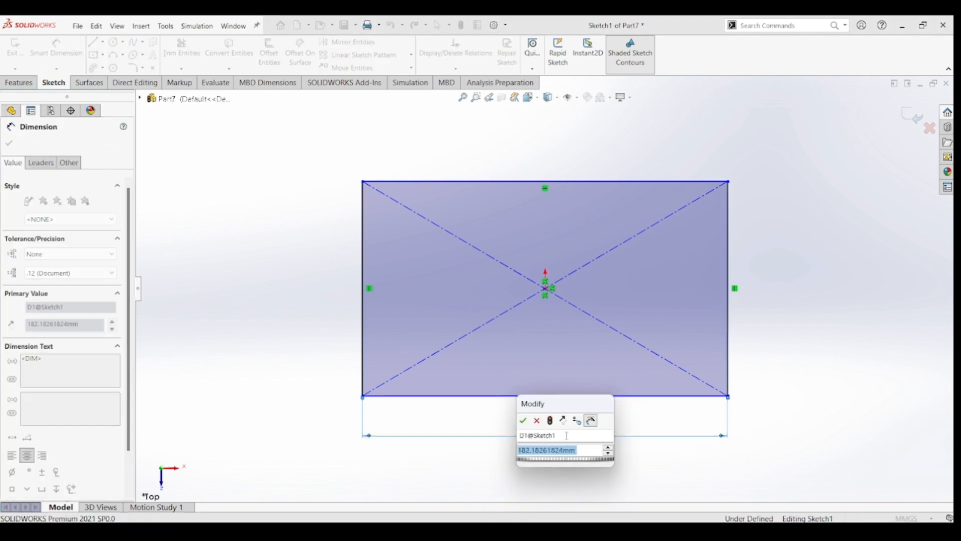
{"action": "type", "text": "65"}
{"action": "key", "text": "Return"}
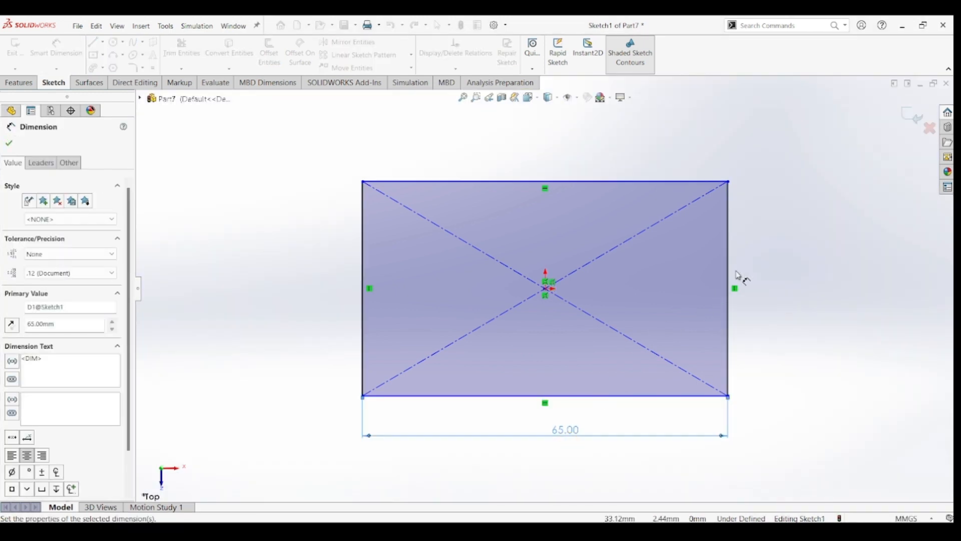
{"action": "left_click", "coordinate": [729, 276]}
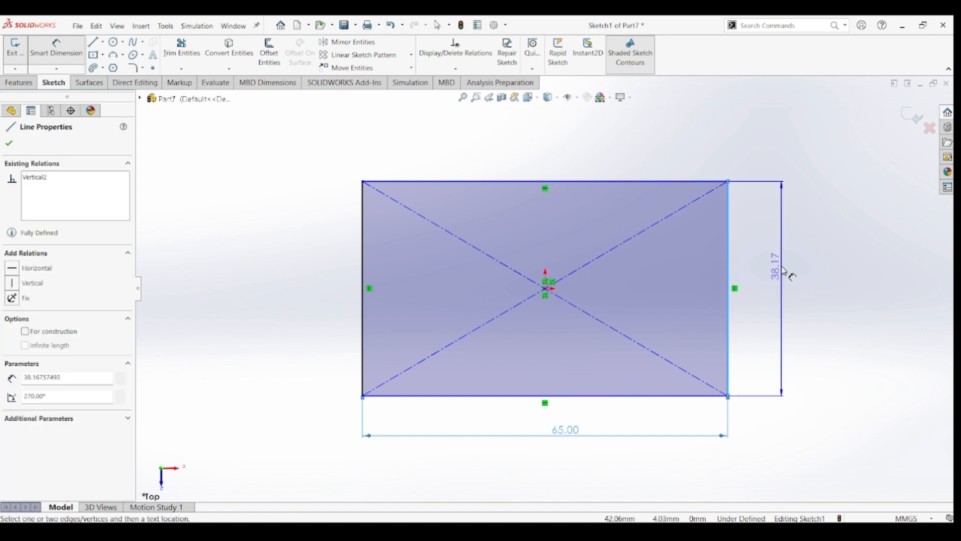
{"action": "left_click", "coordinate": [785, 271]}
{"action": "type", "text": "48"}
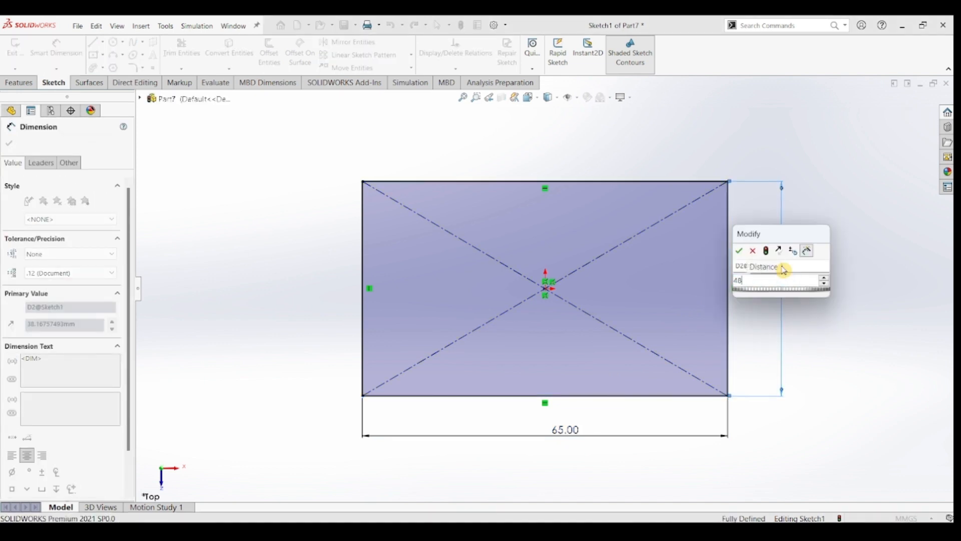
{"action": "key", "text": "Return"}
{"action": "key", "text": "Escape"}
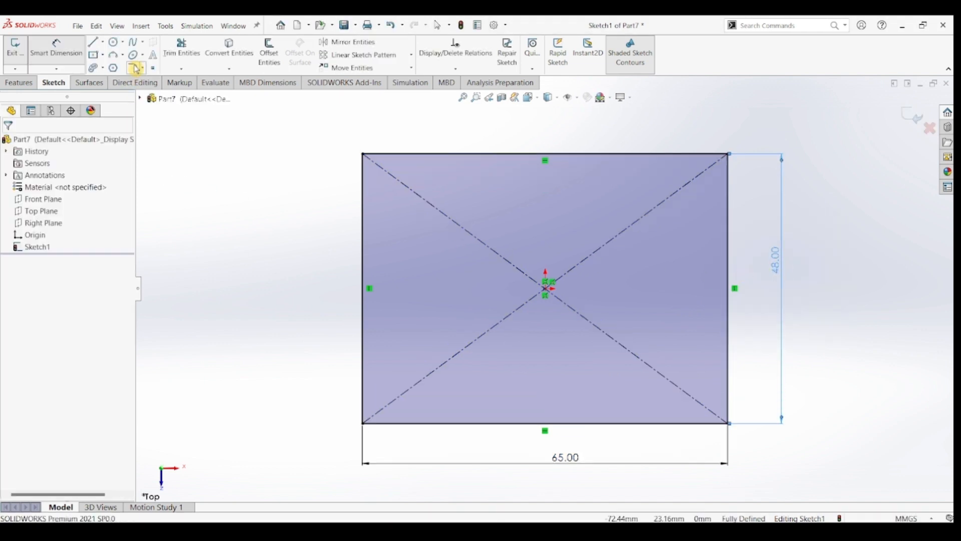
- Round the rectangle's lower-left corner with a 10 mm sketch fillet, keeping constrained corners
{"action": "left_click", "coordinate": [136, 68]}
{"action": "left_click", "coordinate": [364, 423]}
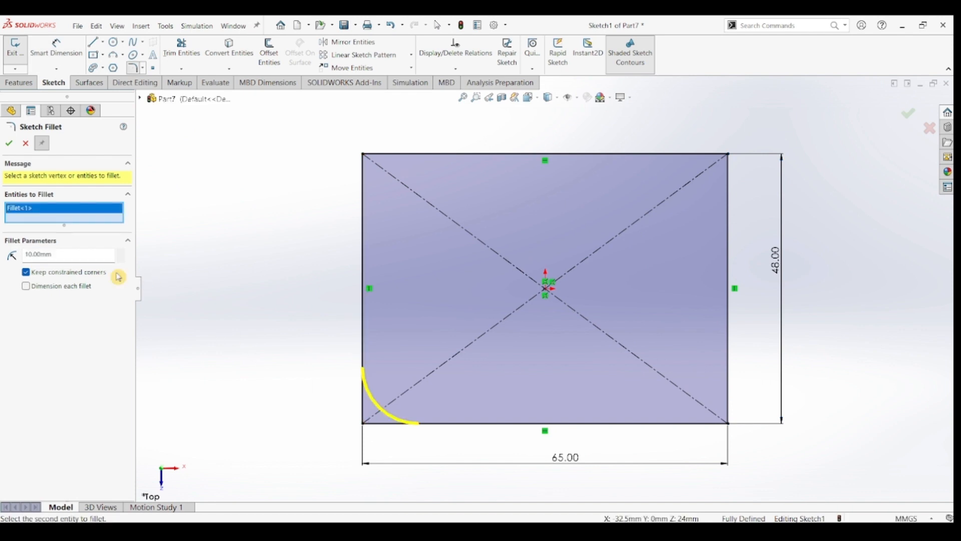
{"action": "left_click_drag", "start_coordinate": [58, 249], "coordinate": [2, 250]}
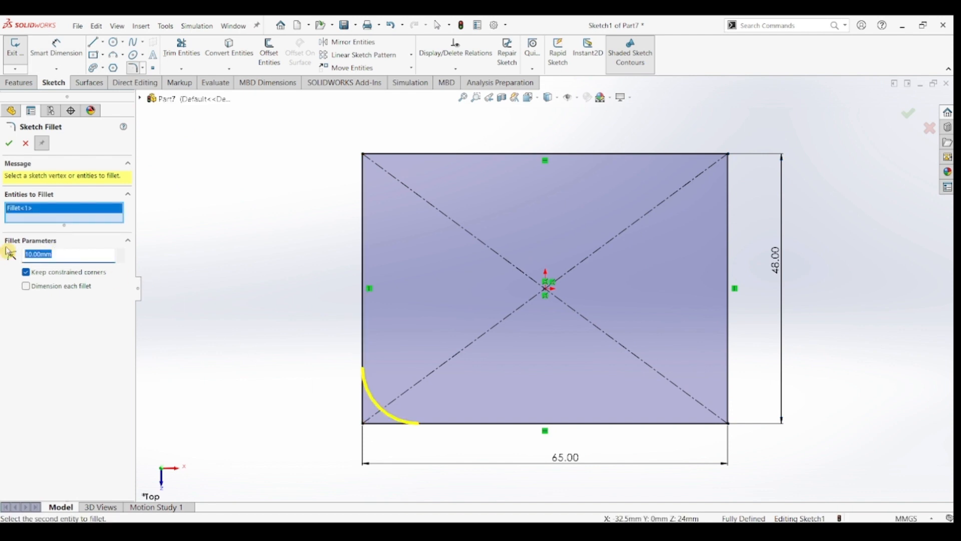
{"action": "left_click", "coordinate": [9, 143]}
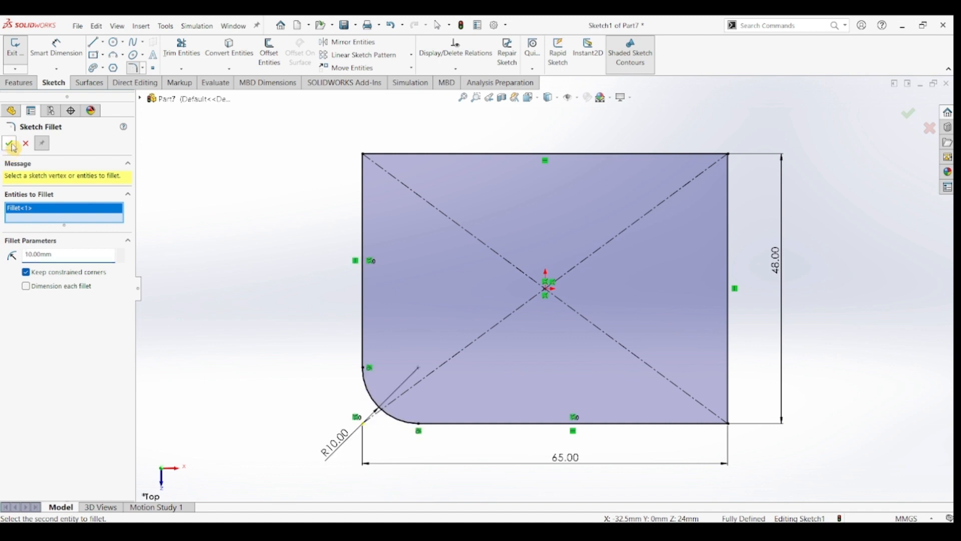
- Draw a circle centred on the fillet's arc centre and set its diameter to 10 mm
{"action": "left_click", "coordinate": [114, 42]}
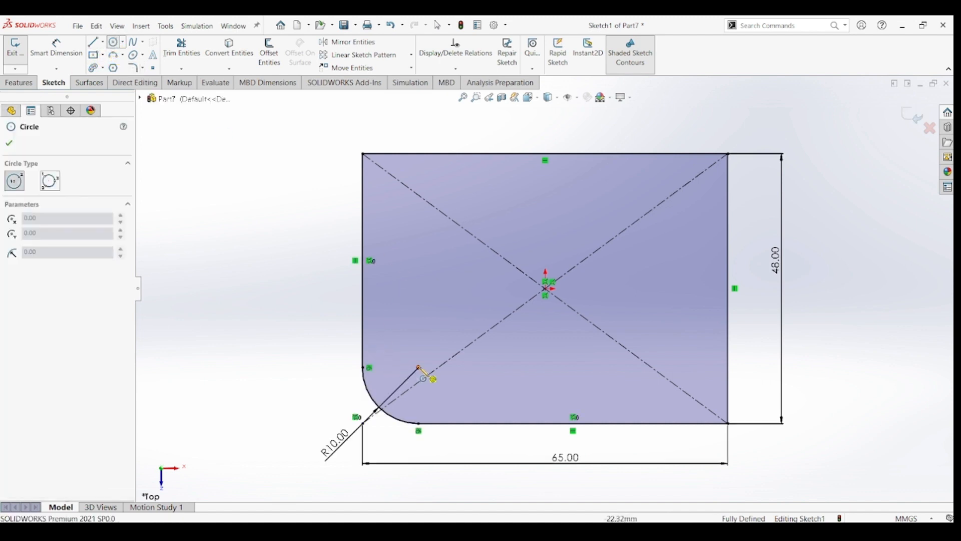
{"action": "left_click", "coordinate": [418, 367]}
{"action": "left_click", "coordinate": [438, 376]}
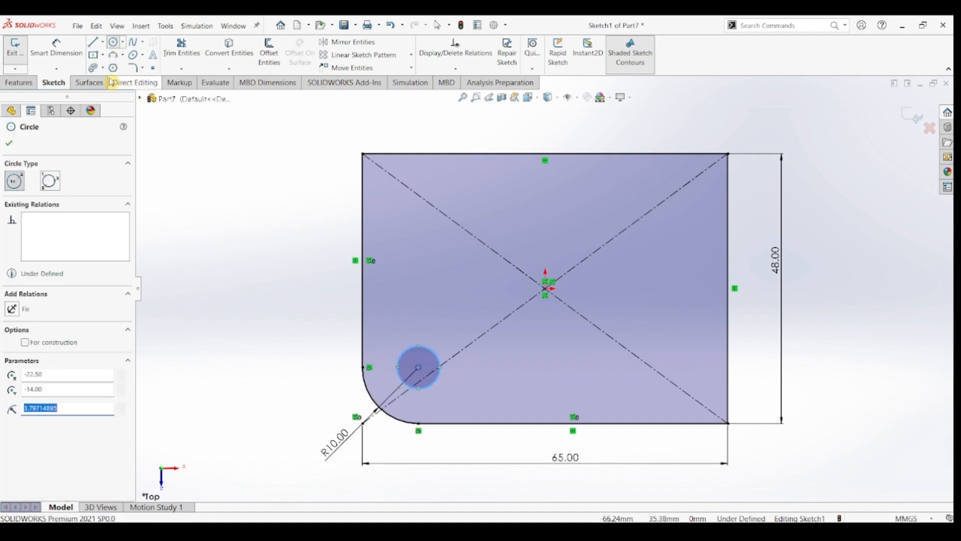
{"action": "left_click", "coordinate": [64, 56]}
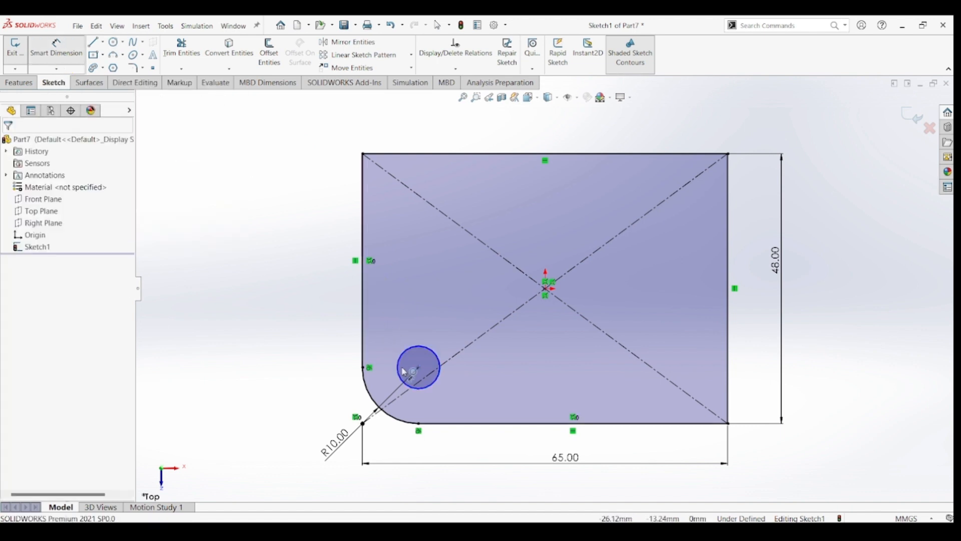
{"action": "left_click", "coordinate": [426, 350]}
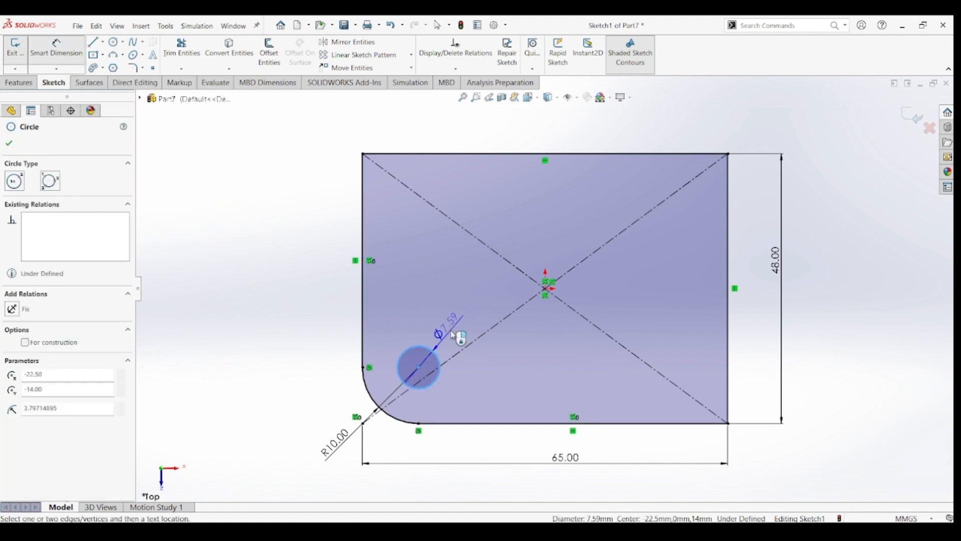
{"action": "left_click", "coordinate": [455, 335]}
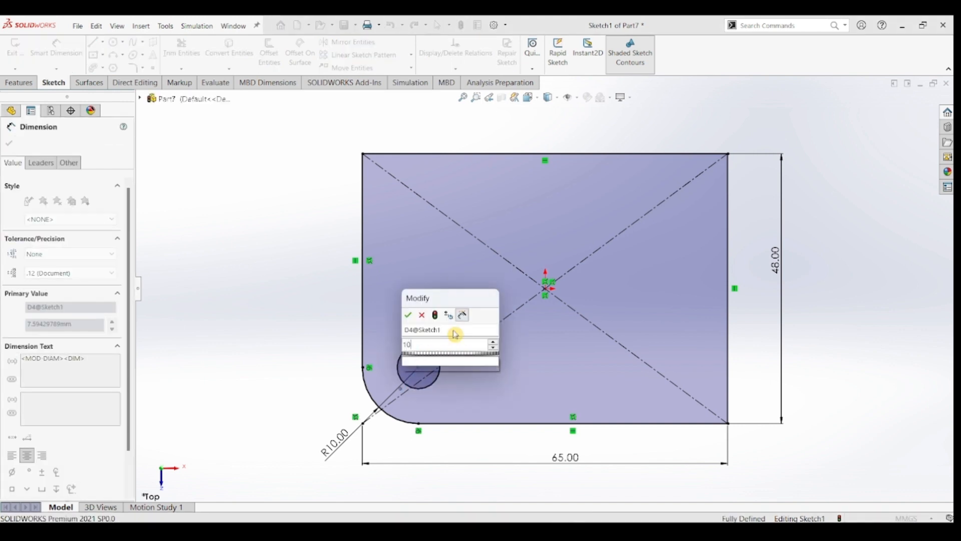
{"action": "key", "text": "Return"}
- Extrude the plate profile with its hole as a 12 mm blind boss
{"action": "left_click", "coordinate": [20, 83]}
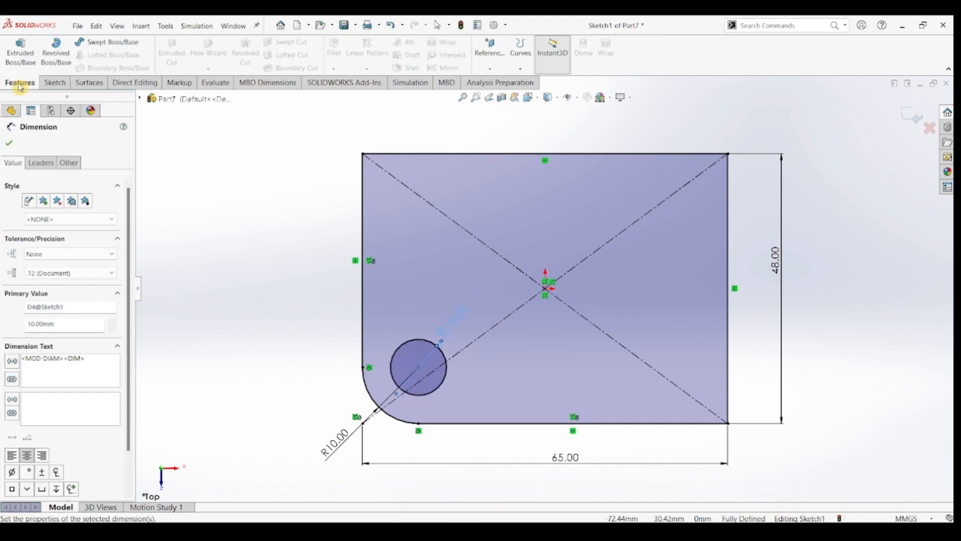
{"action": "left_click", "coordinate": [20, 52]}
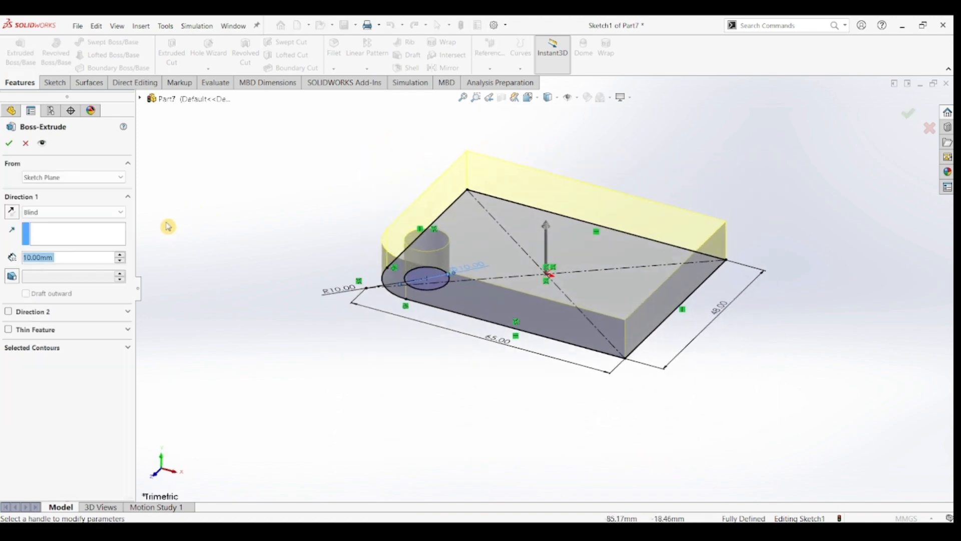
{"action": "type", "text": "12"}
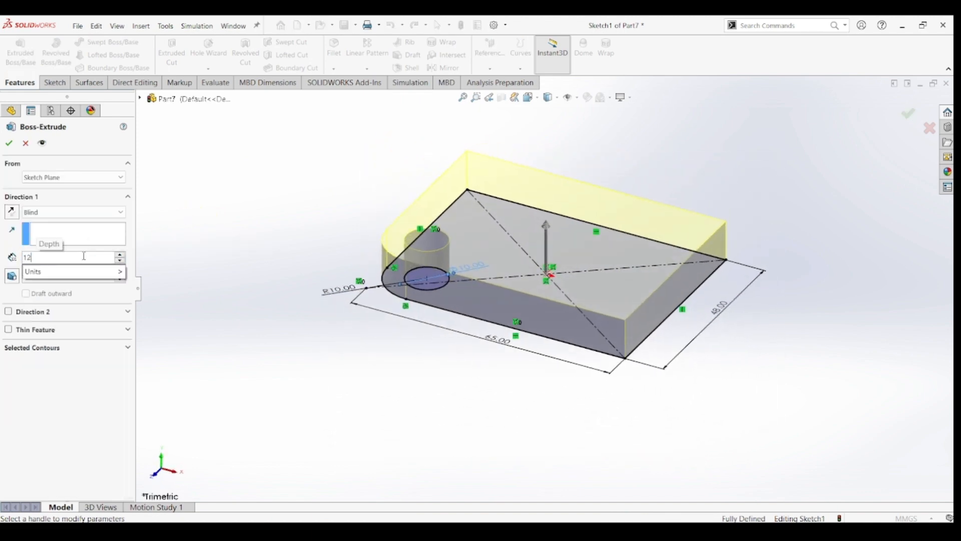
{"action": "key", "text": "Return"}
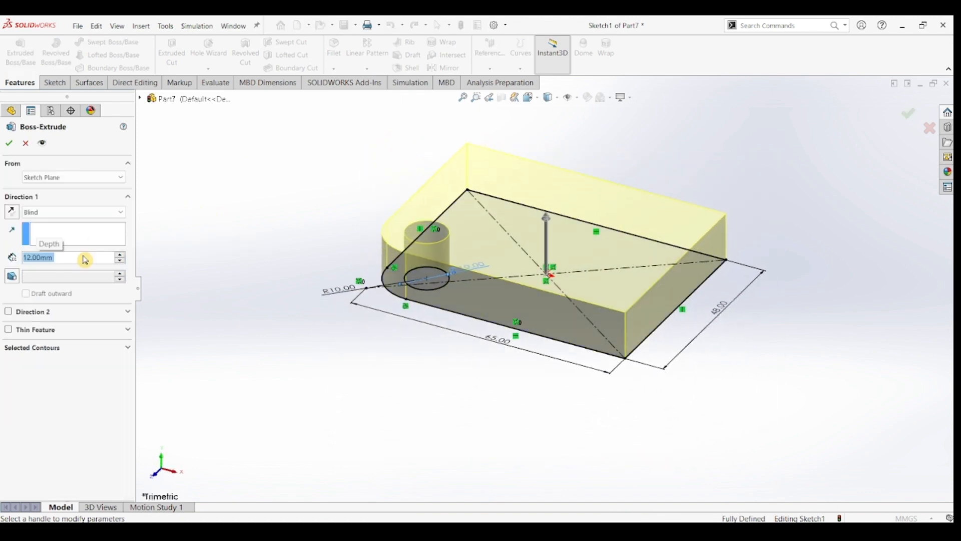
{"action": "left_click", "coordinate": [9, 143]}
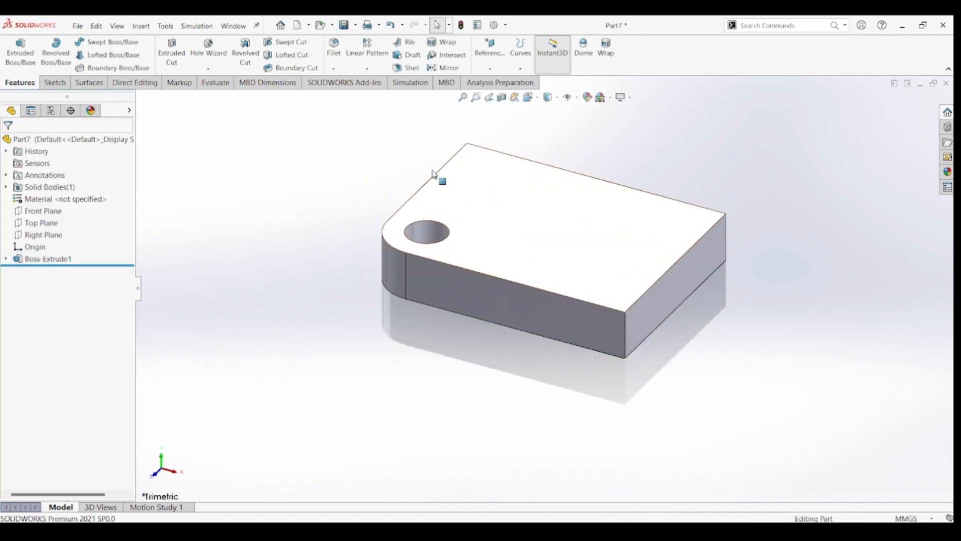
- Start a sketch on the plate's long rear side face, opposite the rounded corner, and orient the model to the Front view
{"action": "middle_click_drag", "start_coordinate": [721, 210], "coordinate": [608, 250]}
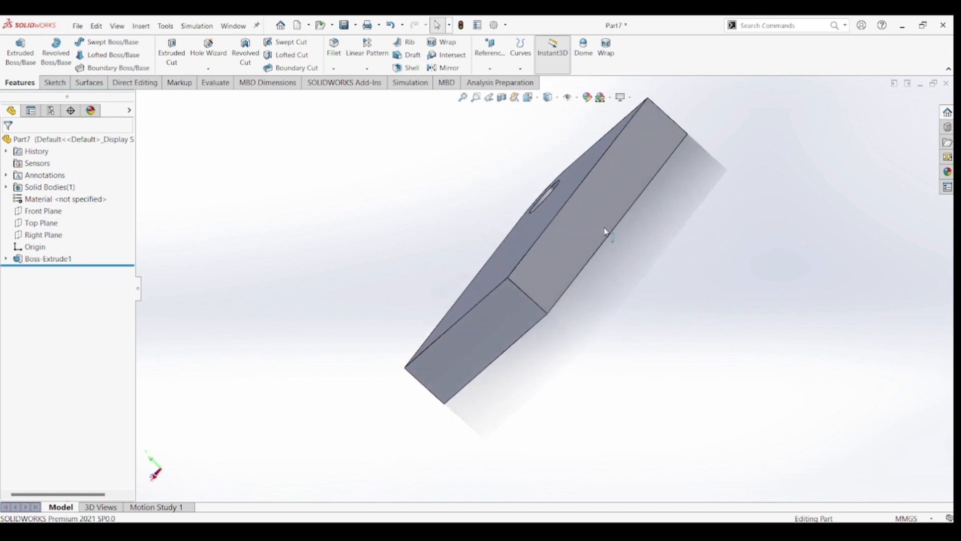
{"action": "left_click", "coordinate": [605, 198]}
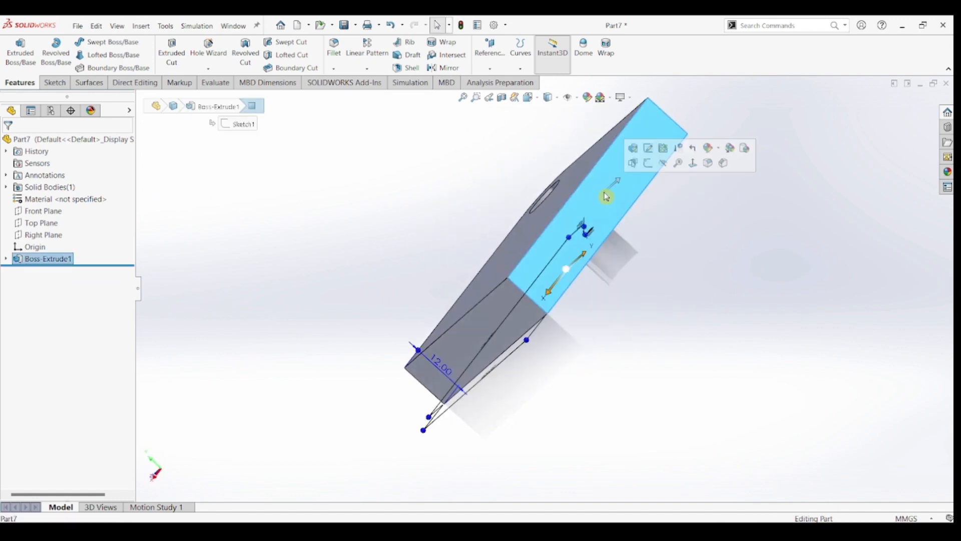
{"action": "left_click", "coordinate": [52, 83]}
{"action": "left_click", "coordinate": [16, 50]}
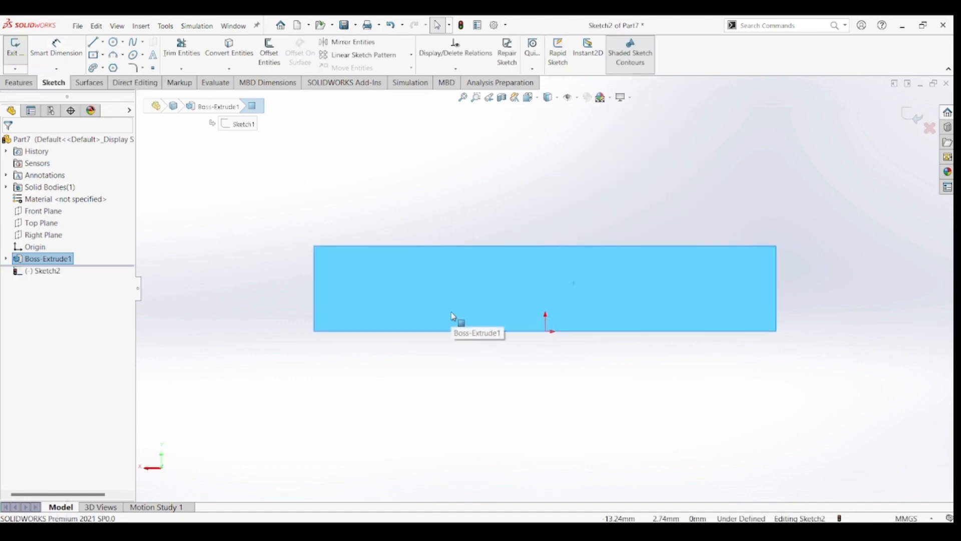
{"action": "middle_click_drag", "start_coordinate": [452, 316], "coordinate": [468, 335]}
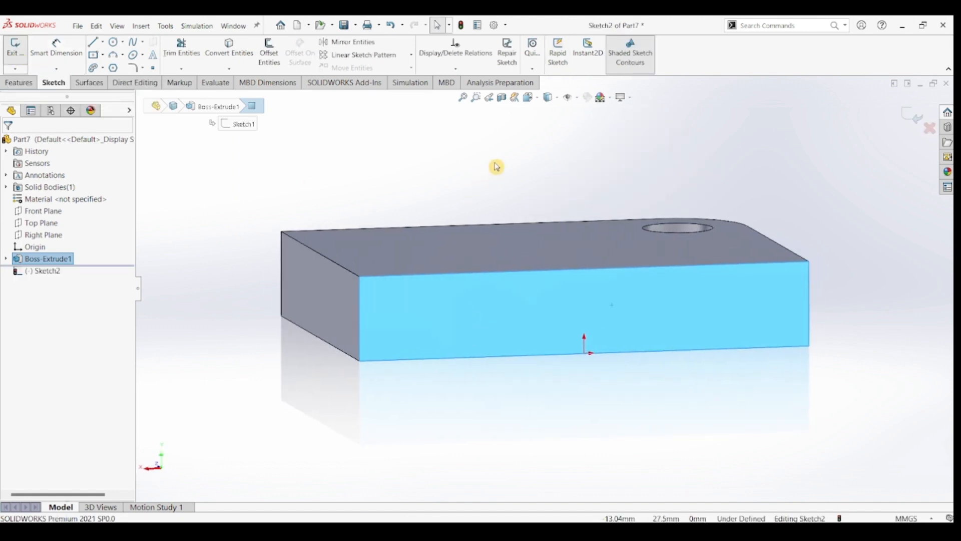
{"action": "left_click", "coordinate": [529, 97]}
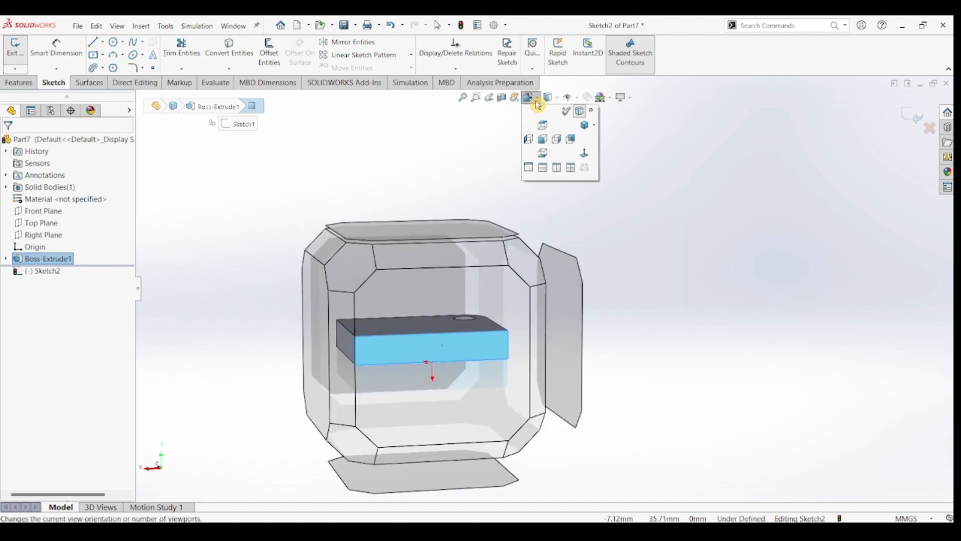
{"action": "left_click", "coordinate": [543, 137]}
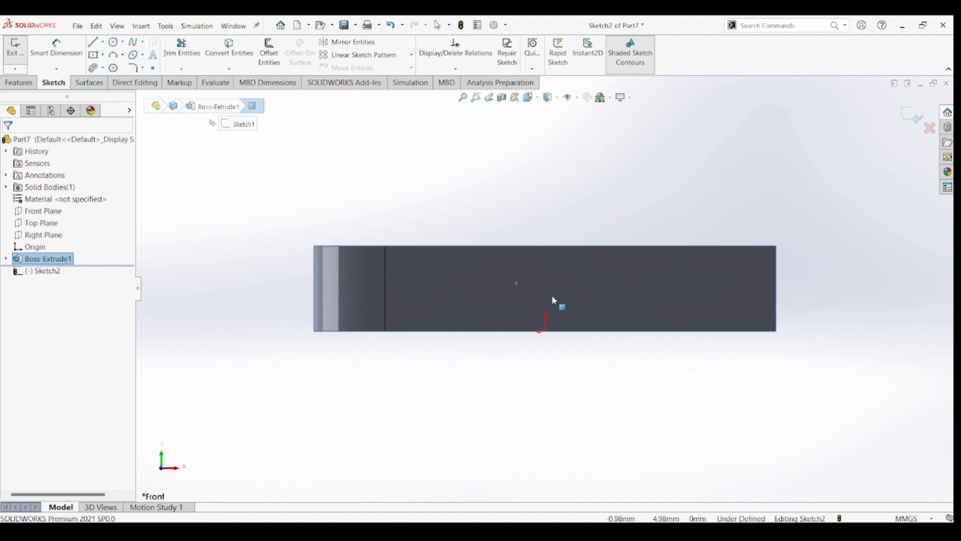
{"action": "mouse_move", "coordinate": [554, 300]}
{"action": "middle_mouse_down"}
{"action": "mouse_move", "coordinate": [557, 323]}
{"action": "mouse_move", "coordinate": [549, 311]}
{"action": "middle_mouse_up"}
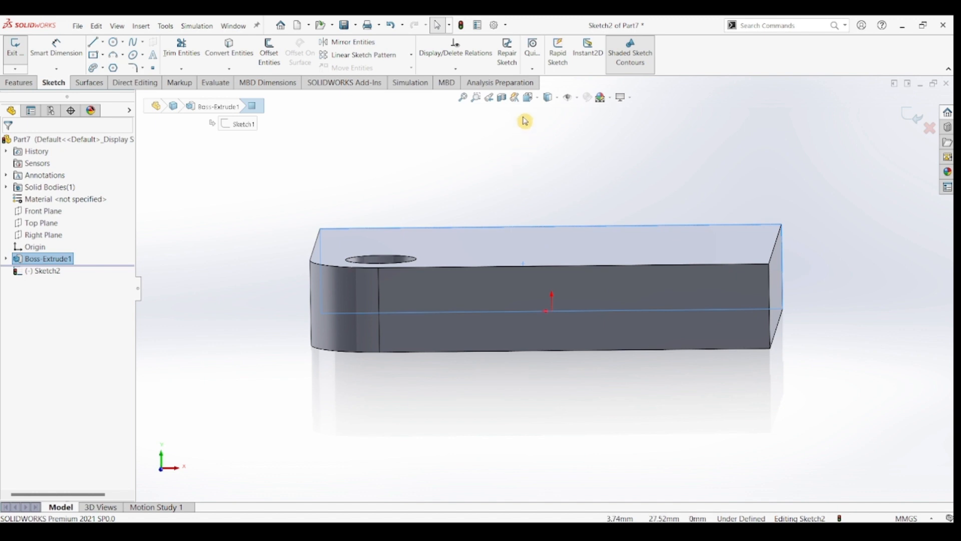
{"action": "left_click", "coordinate": [531, 98]}
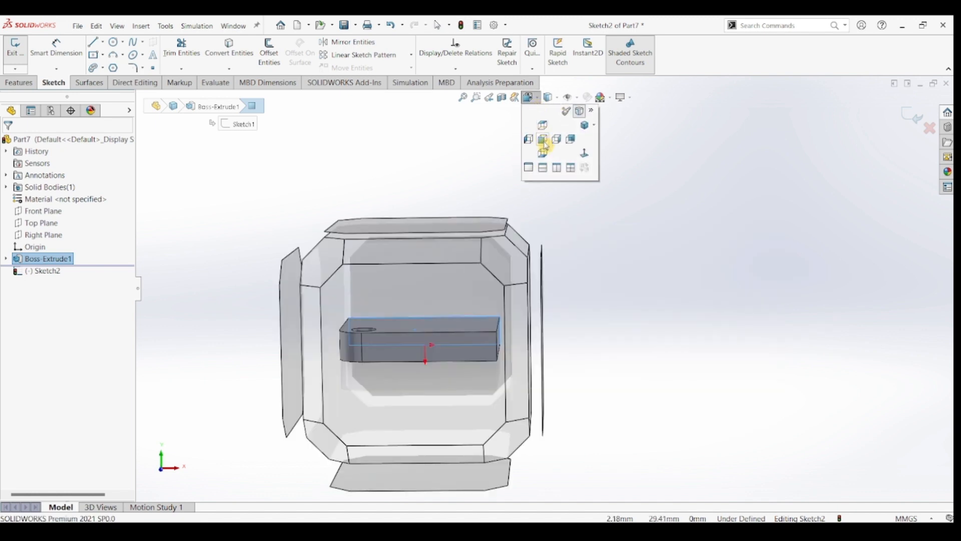
{"action": "left_click", "coordinate": [544, 141]}
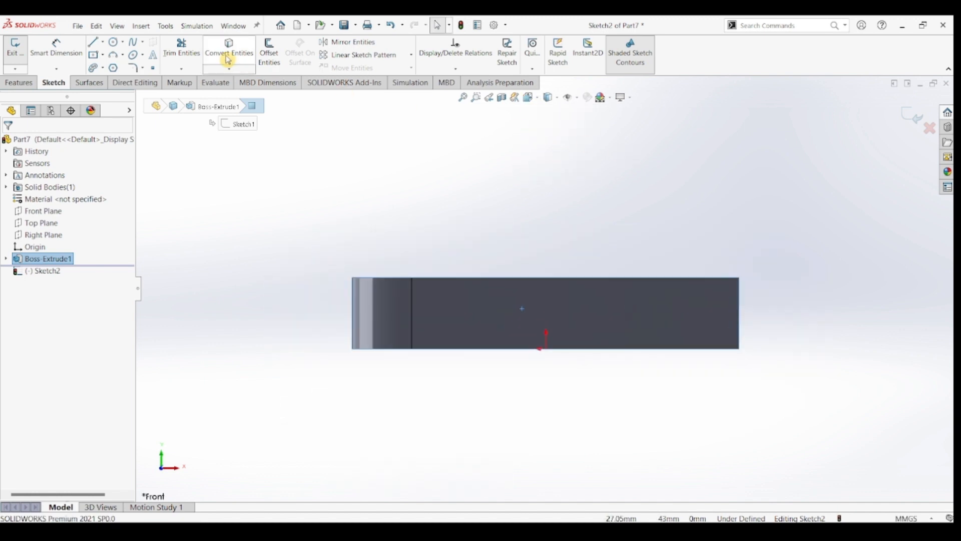
- Draw an open stepped line profile up from the plate's upper-left corner, with a top line about 90 mm long and a right side about 14 mm high
{"action": "left_click", "coordinate": [97, 47]}
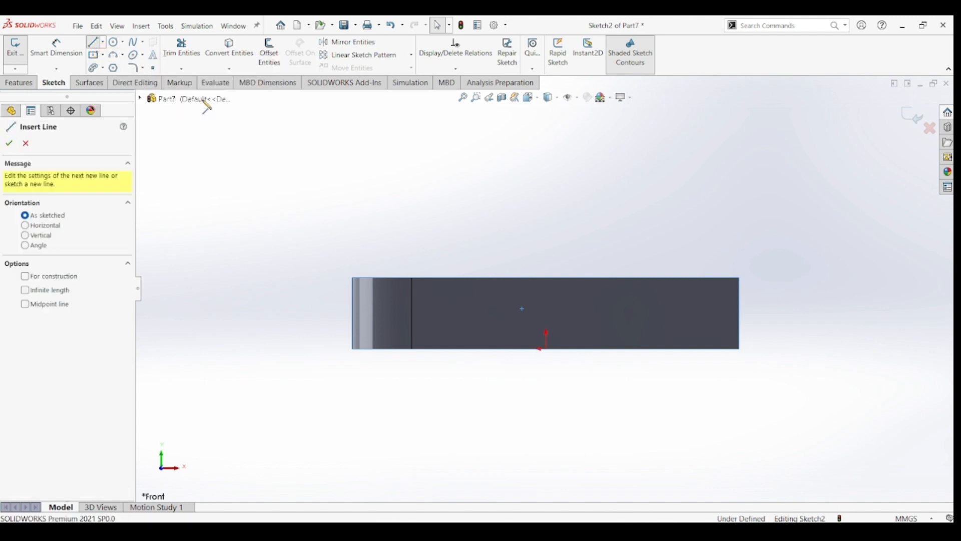
{"action": "left_click", "coordinate": [352, 278]}
{"action": "scroll", "coordinate": [349, 141], "scroll_direction": "up", "scroll_amount": 4}
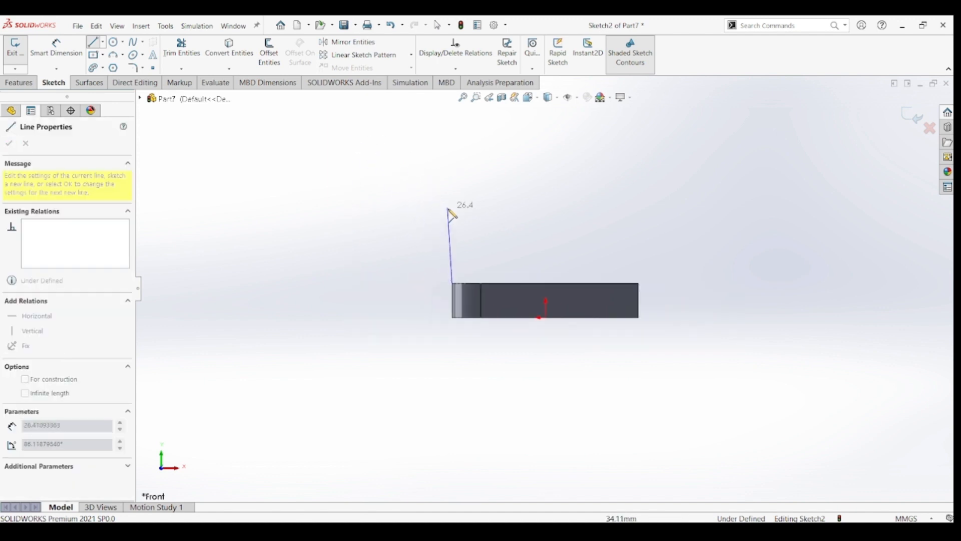
{"action": "left_click", "coordinate": [453, 181]}
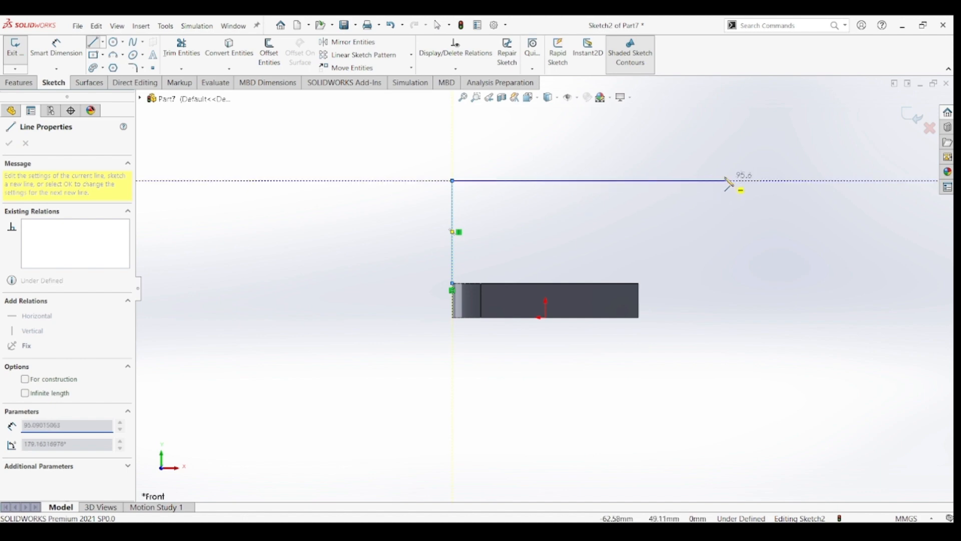
{"action": "left_click", "coordinate": [710, 181]}
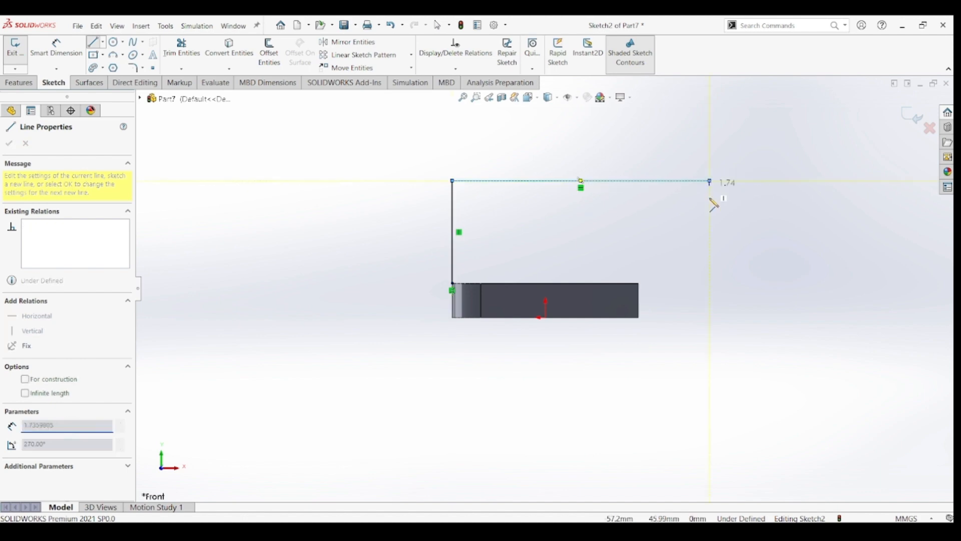
{"action": "left_click", "coordinate": [710, 221]}
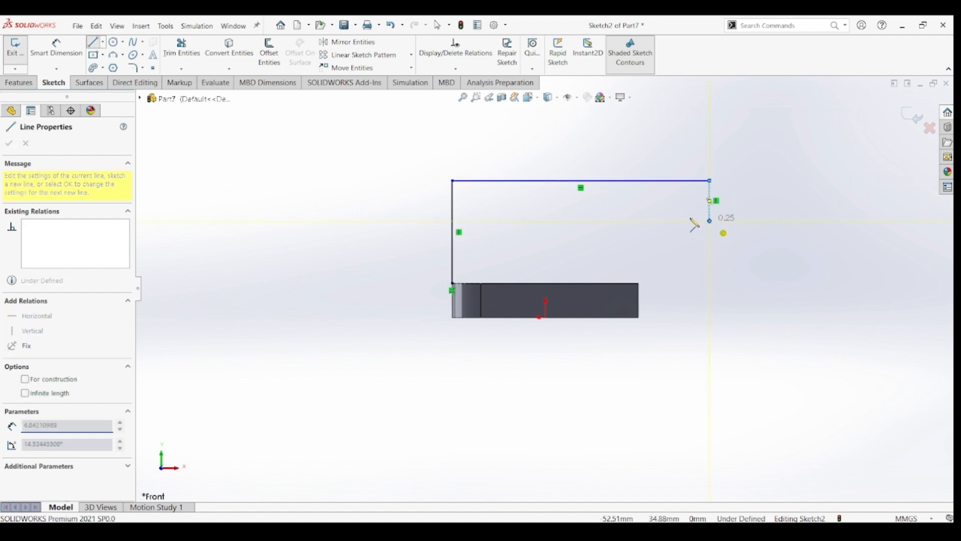
{"action": "left_click", "coordinate": [661, 221]}
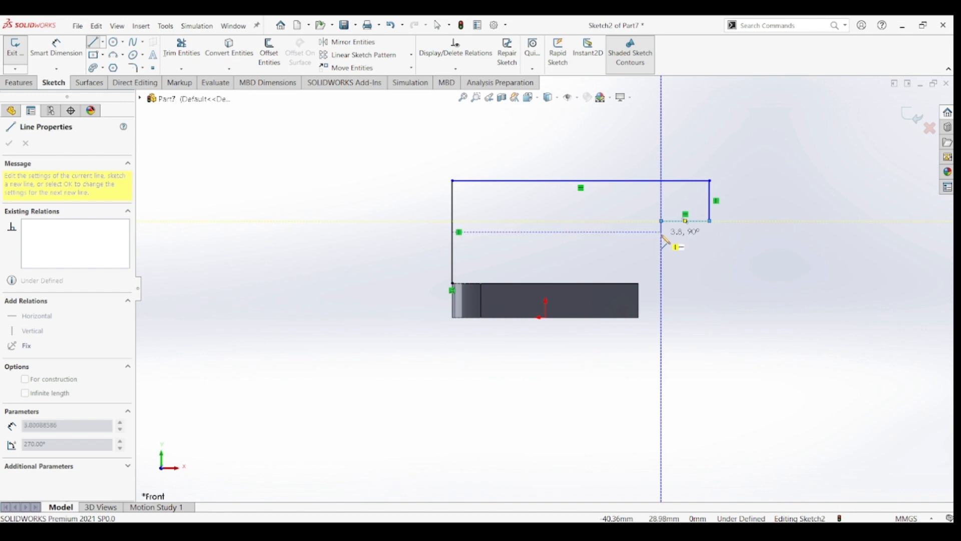
{"action": "left_click", "coordinate": [662, 233]}
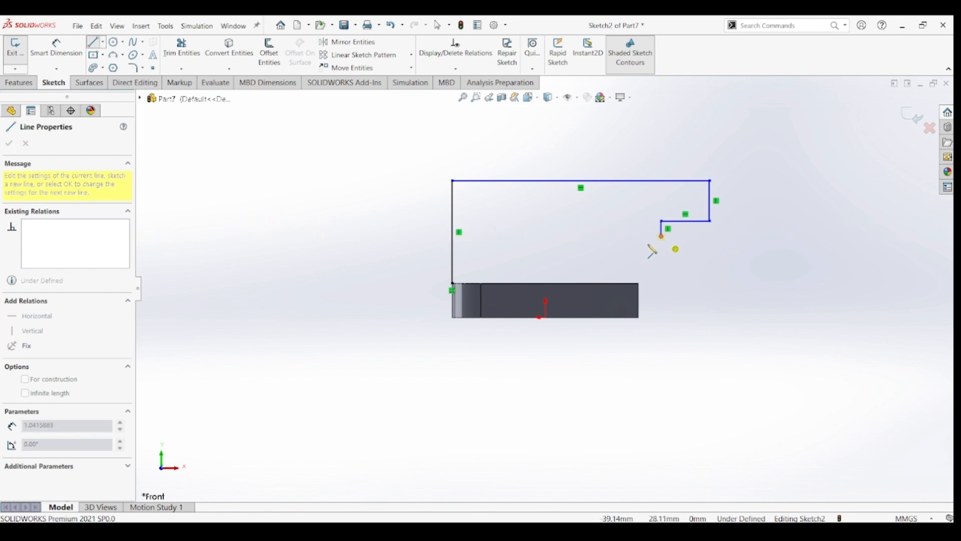
{"action": "key", "text": "Escape"}
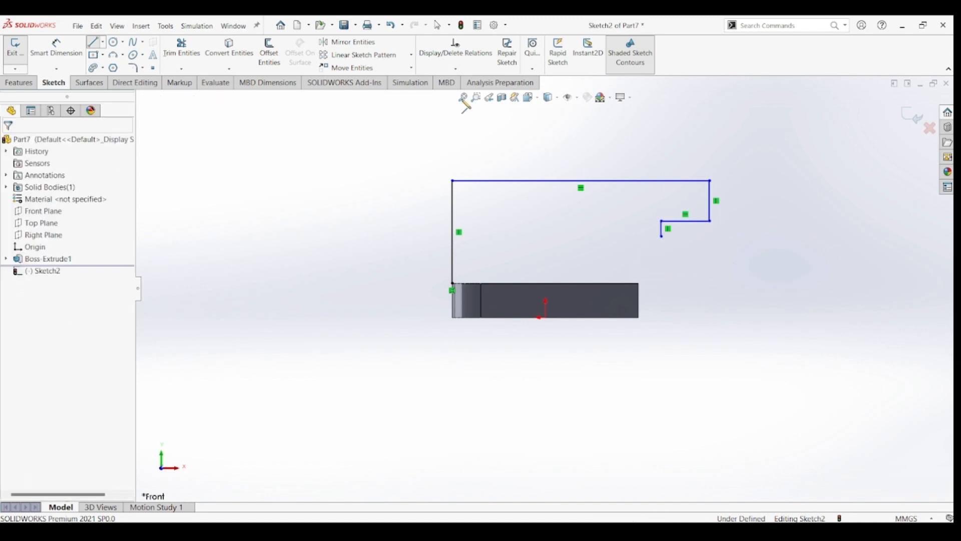
- Close the profile's open end with a three-point arc down to the plate's upper-right corner, bulging toward the profile's interior
{"action": "left_click", "coordinate": [115, 55]}
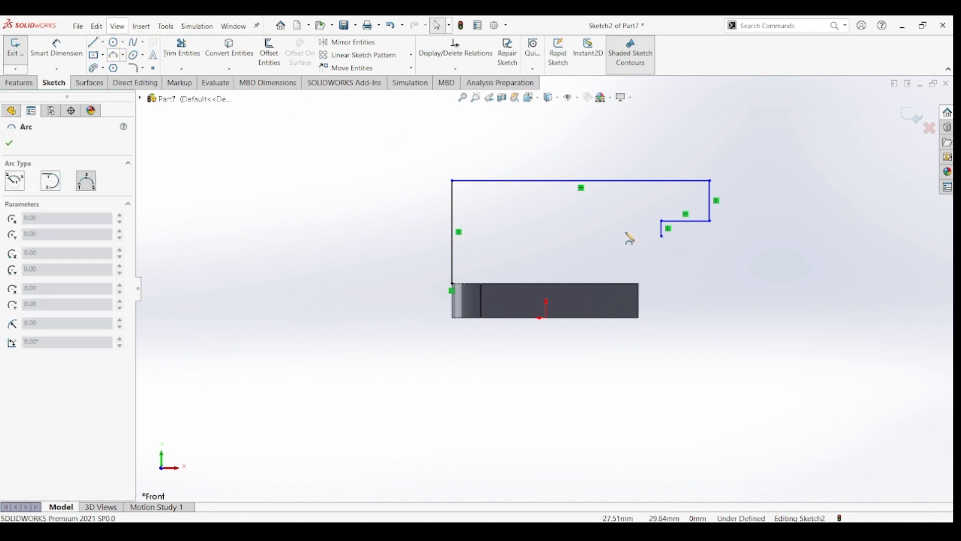
{"action": "left_click", "coordinate": [662, 236]}
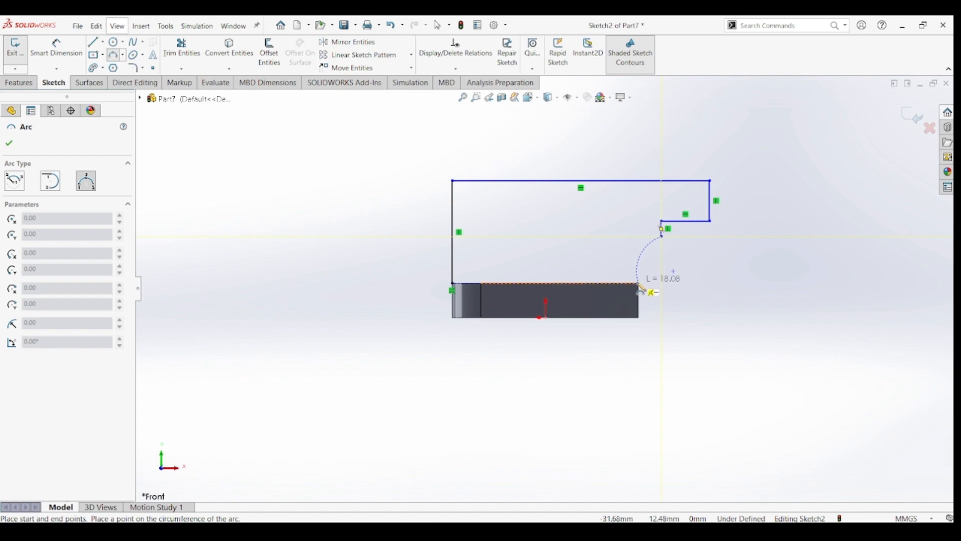
{"action": "left_click", "coordinate": [640, 284]}
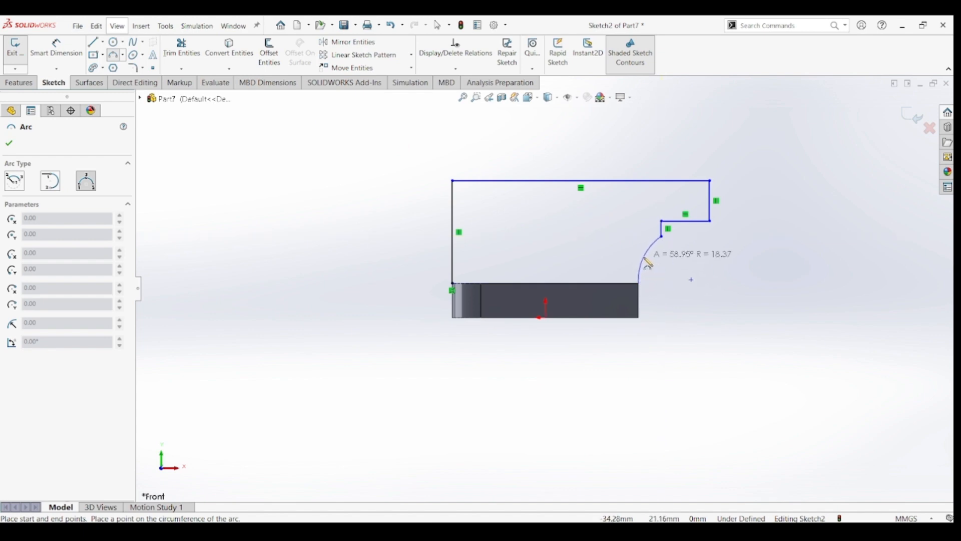
{"action": "left_click", "coordinate": [644, 258]}
{"action": "key", "text": "Escape"}
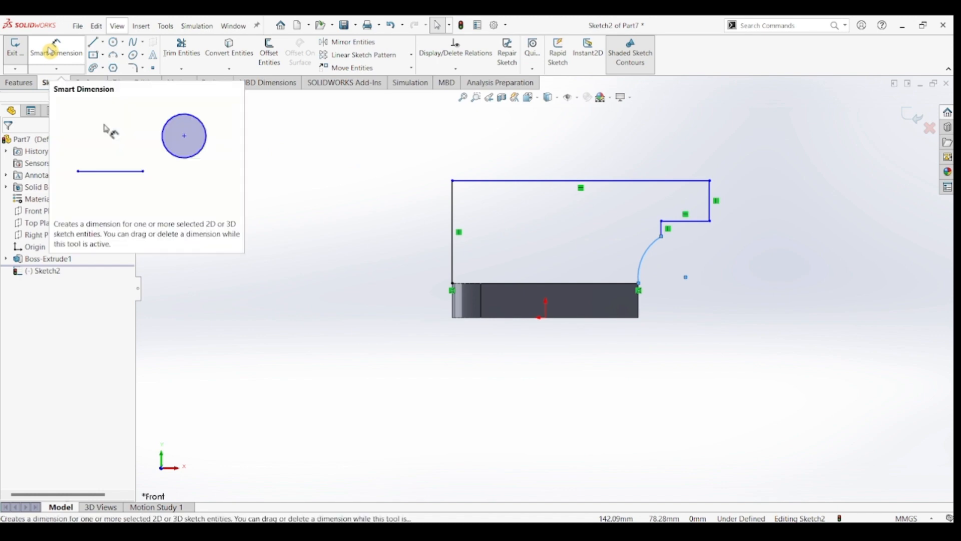
- Dimension the overall height from the plate's bottom edge to the profile's top line as 100 mm
{"action": "left_click", "coordinate": [56, 47]}
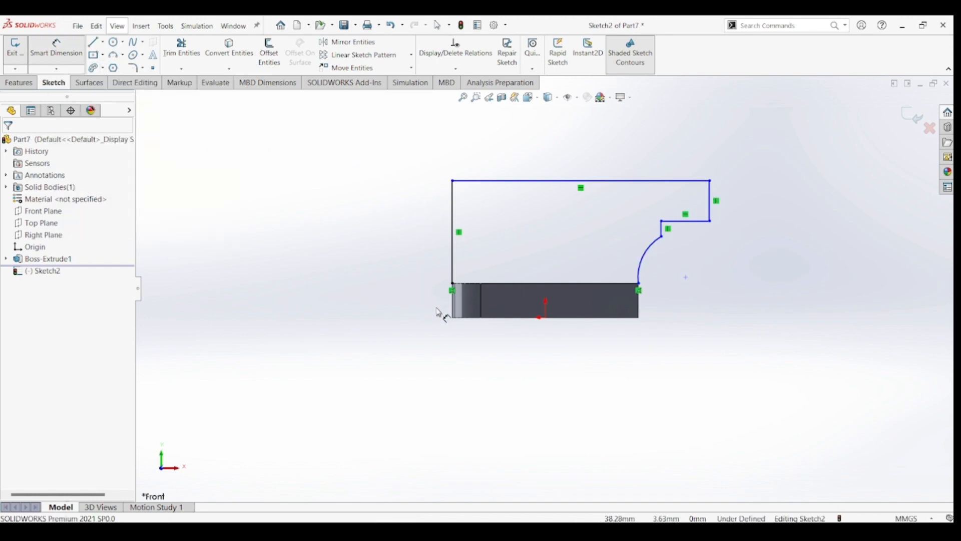
{"action": "left_click", "coordinate": [468, 319]}
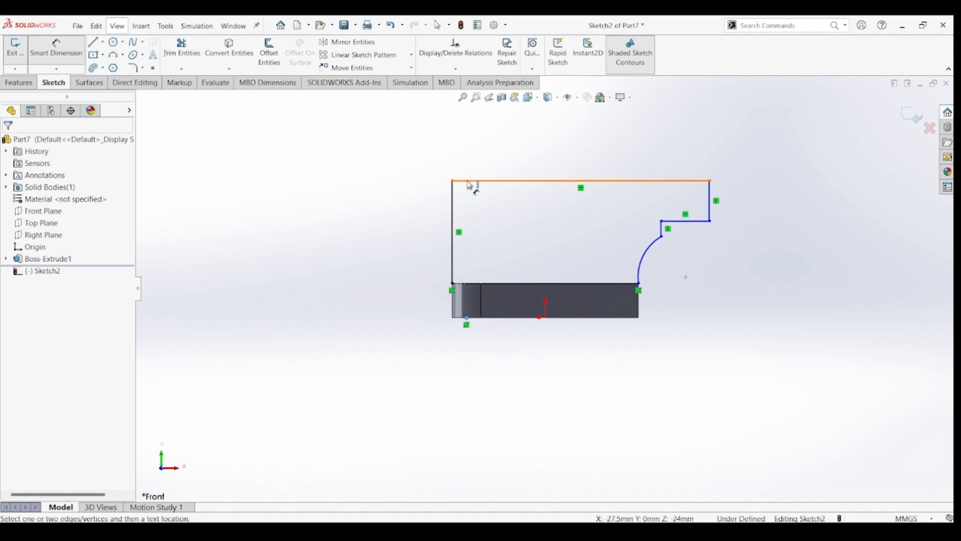
{"action": "left_click", "coordinate": [471, 182]}
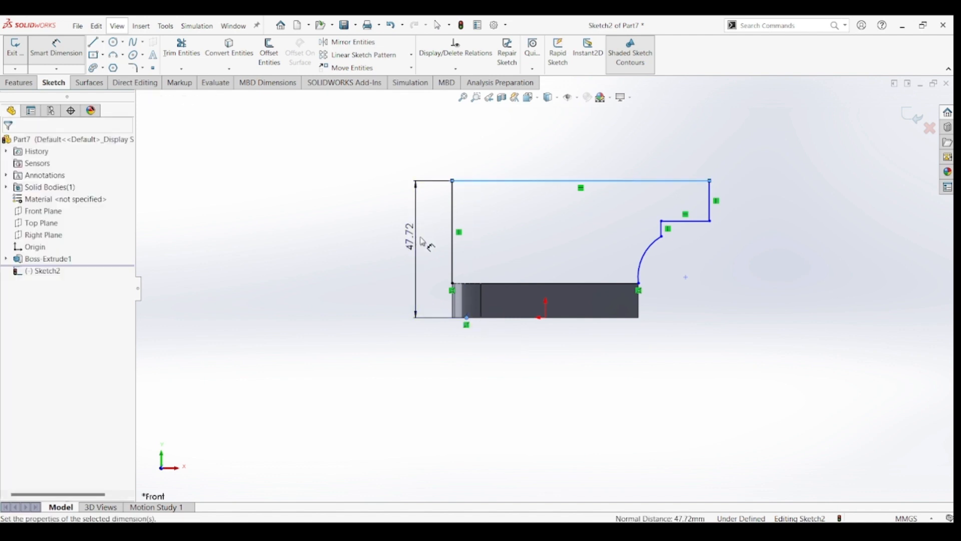
{"action": "left_click", "coordinate": [427, 244]}
{"action": "type", "text": "100"}
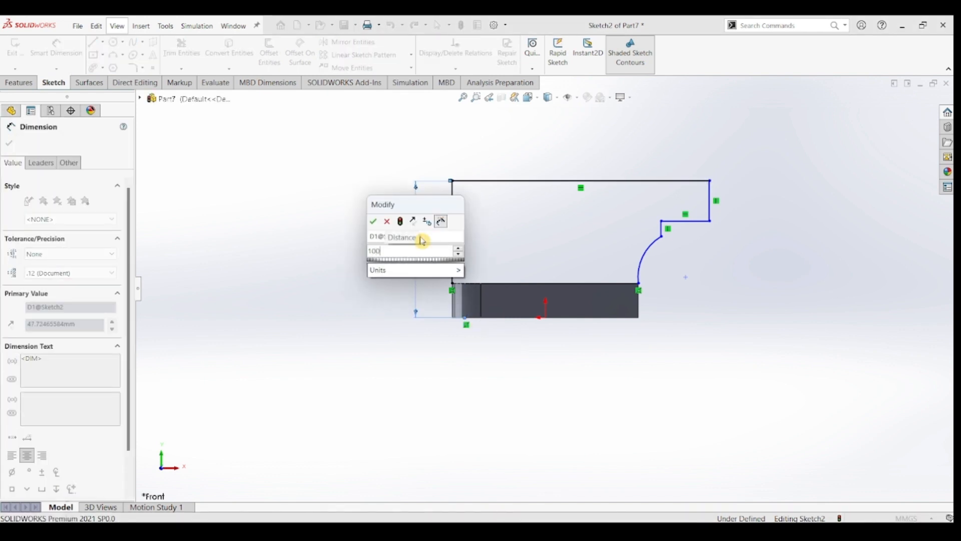
{"action": "key", "text": "Return"}
- Set the top line's length to 110 mm and the profile's right vertical line to 27 mm
{"action": "scroll", "coordinate": [516, 182], "scroll_direction": "up", "scroll_amount": 4}
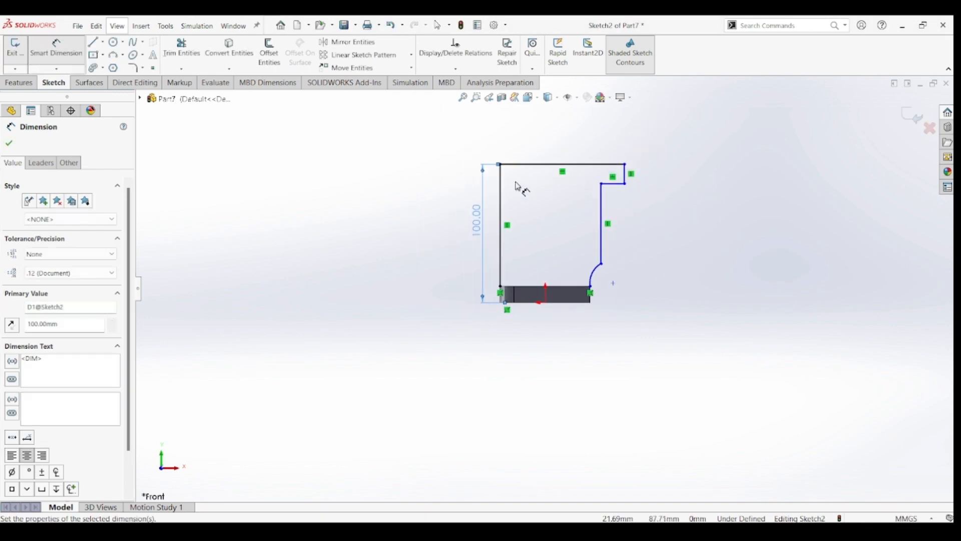
{"action": "left_click", "coordinate": [528, 166]}
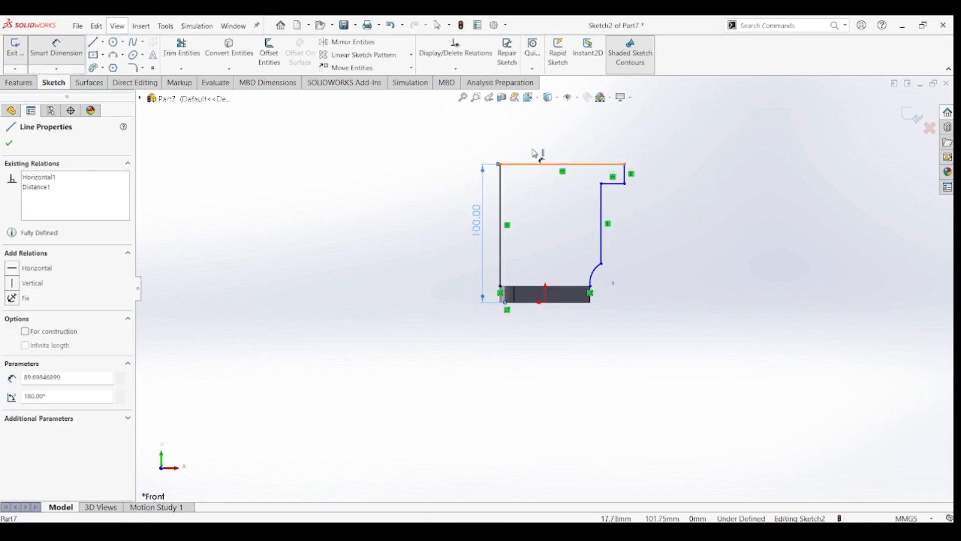
{"action": "left_click", "coordinate": [541, 152]}
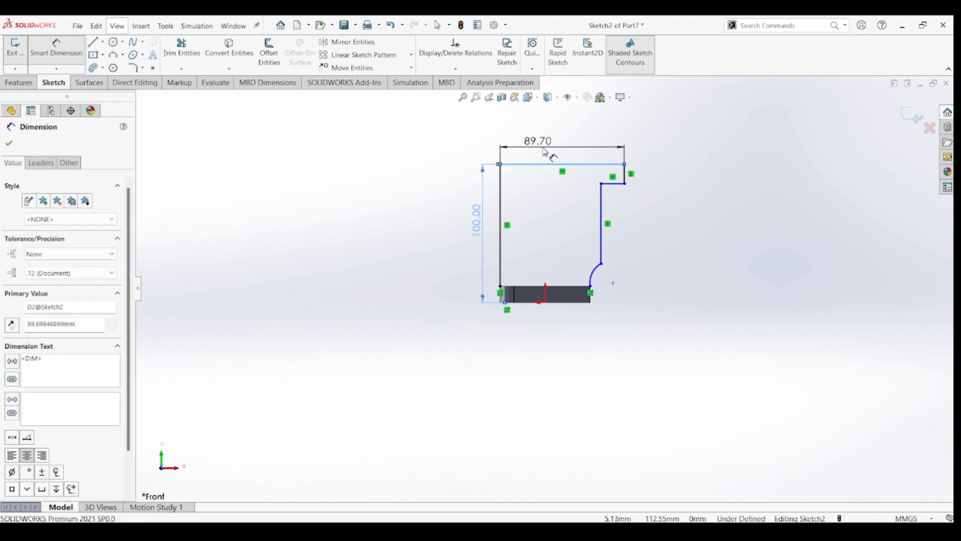
{"action": "type", "text": "110"}
{"action": "key", "text": "Return"}
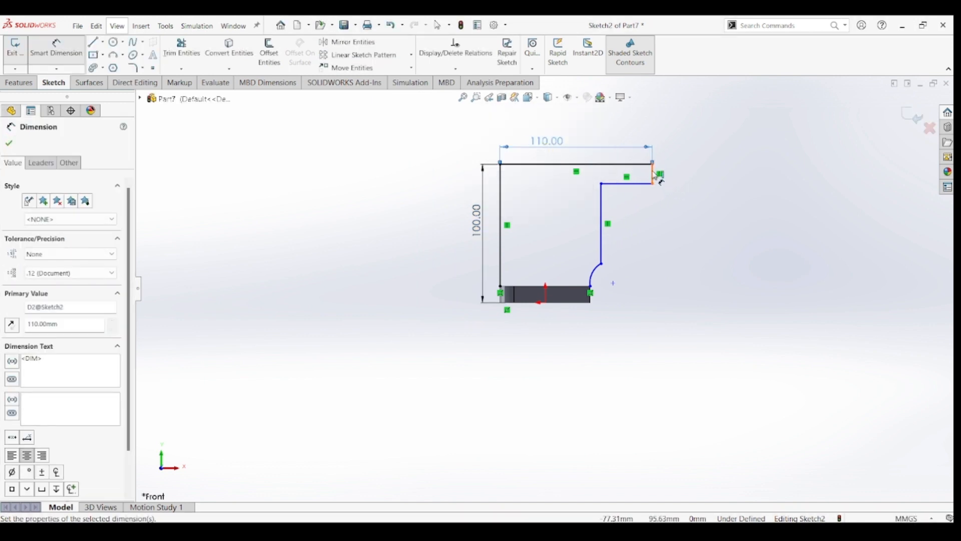
{"action": "left_click", "coordinate": [656, 173]}
{"action": "left_click", "coordinate": [685, 175]}
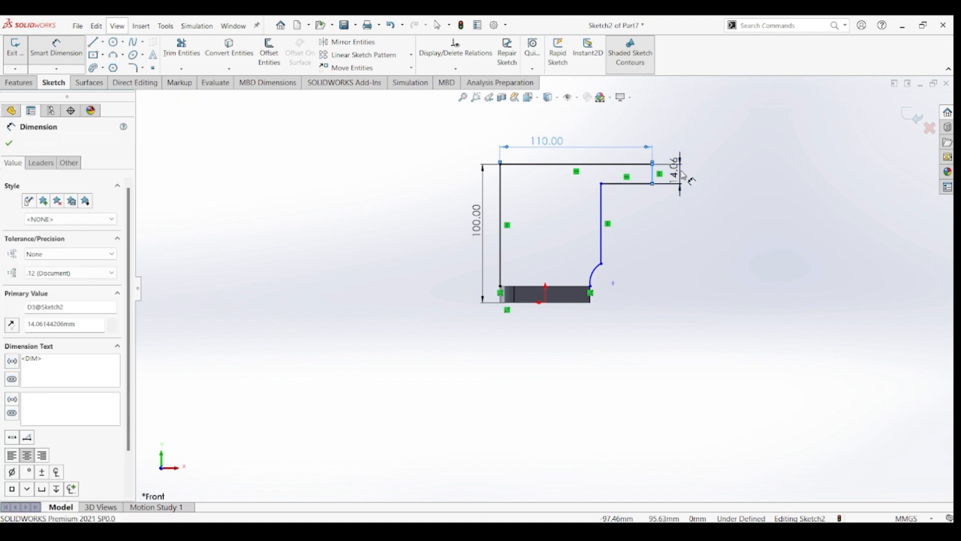
{"action": "left_click", "coordinate": [684, 175]}
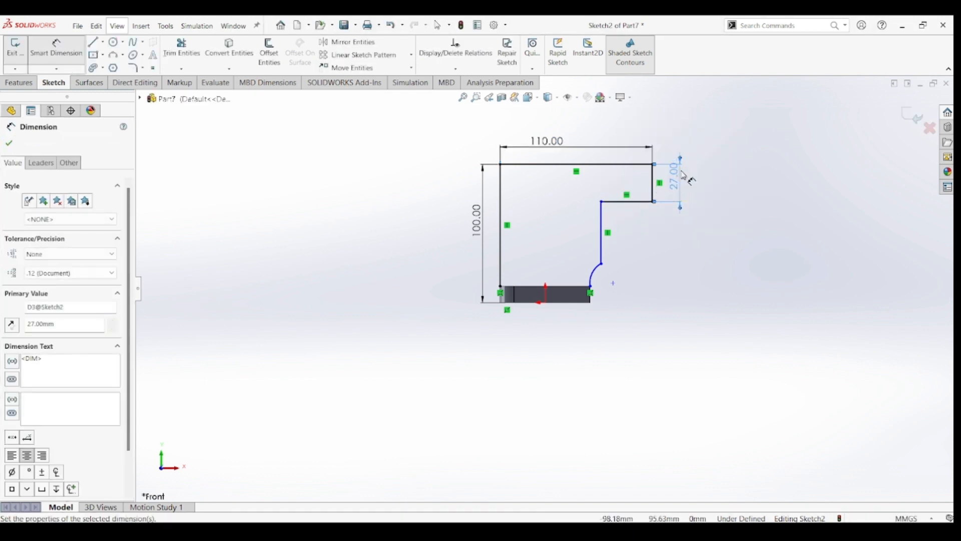
- Set the length of the short horizontal step line below the right side to 12 mm
{"action": "left_click", "coordinate": [628, 207]}
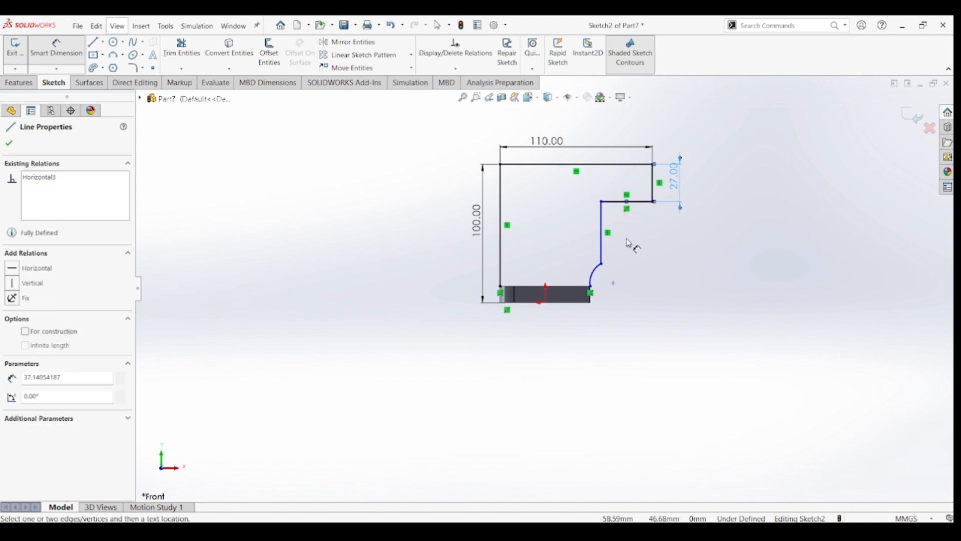
{"action": "left_click", "coordinate": [639, 206]}
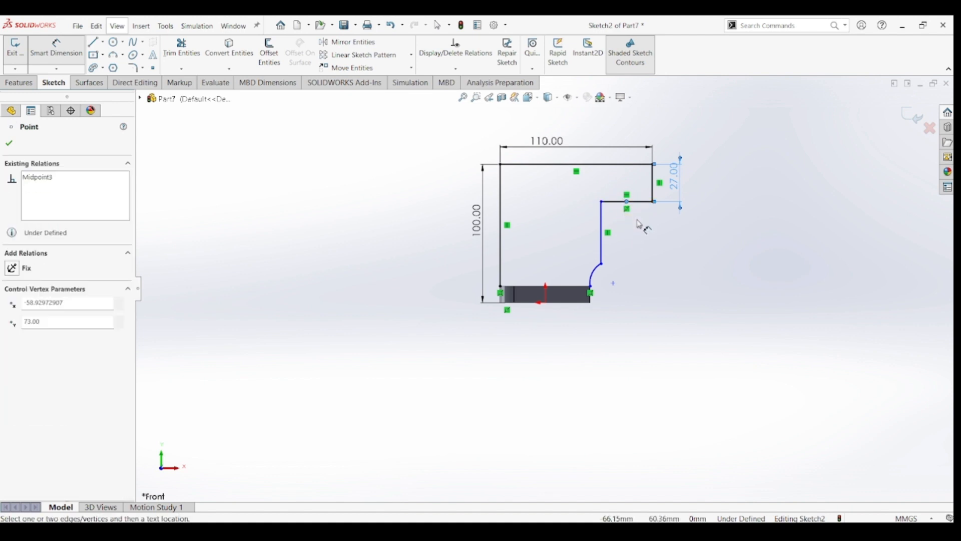
{"action": "left_click", "coordinate": [641, 224]}
{"action": "left_click", "coordinate": [640, 216]}
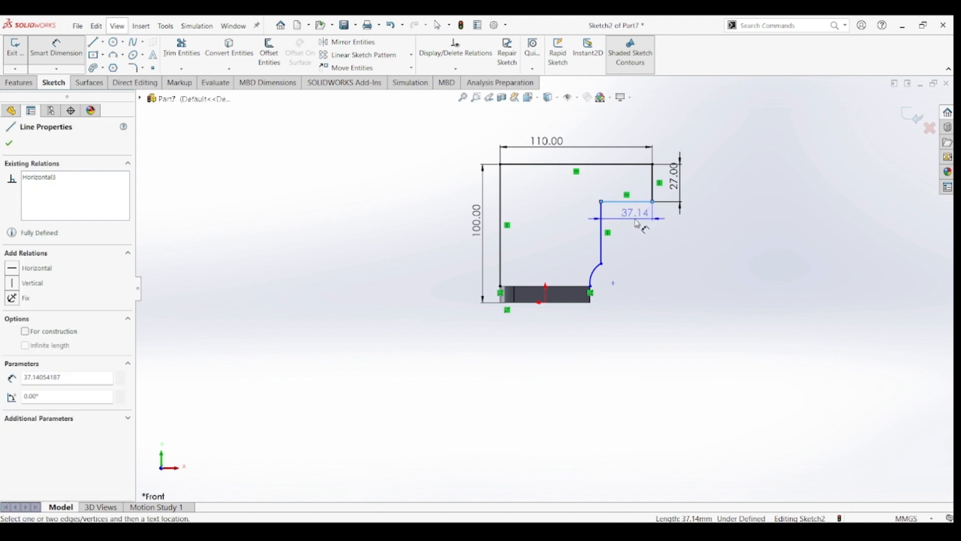
{"action": "left_click", "coordinate": [638, 223]}
{"action": "type", "text": "12"}
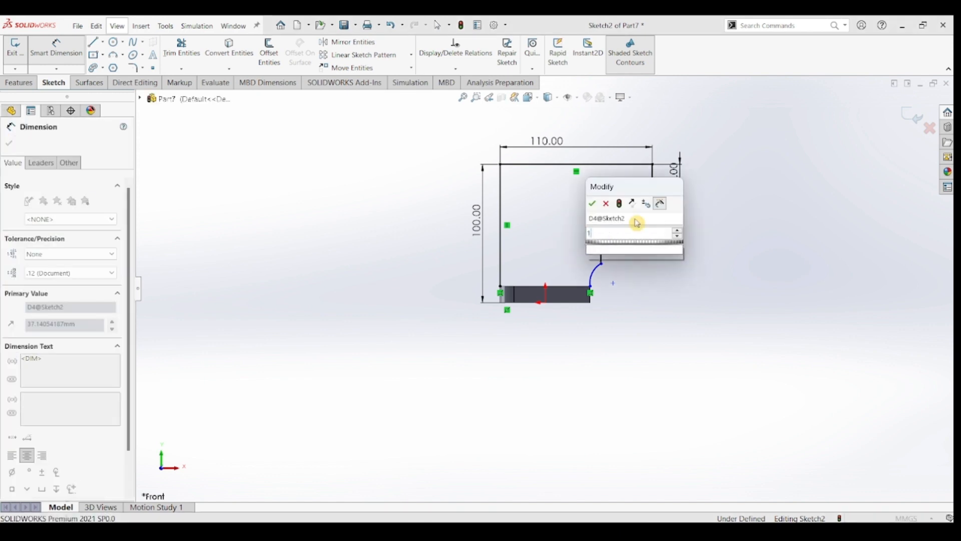
{"action": "key", "text": "Return"}
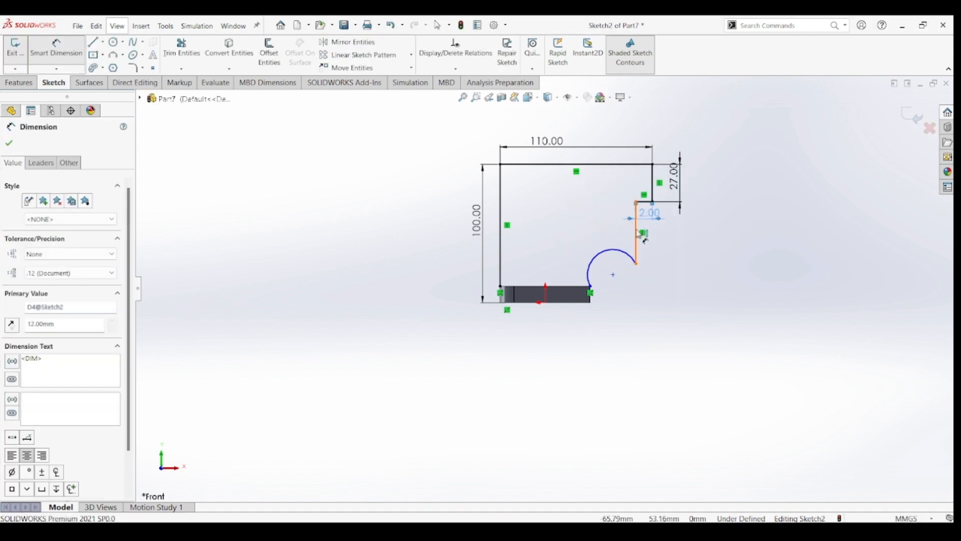
- Set the short vertical line between the step and the arc to 9 mm
{"action": "left_click", "coordinate": [636, 233]}
{"action": "left_click", "coordinate": [689, 236]}
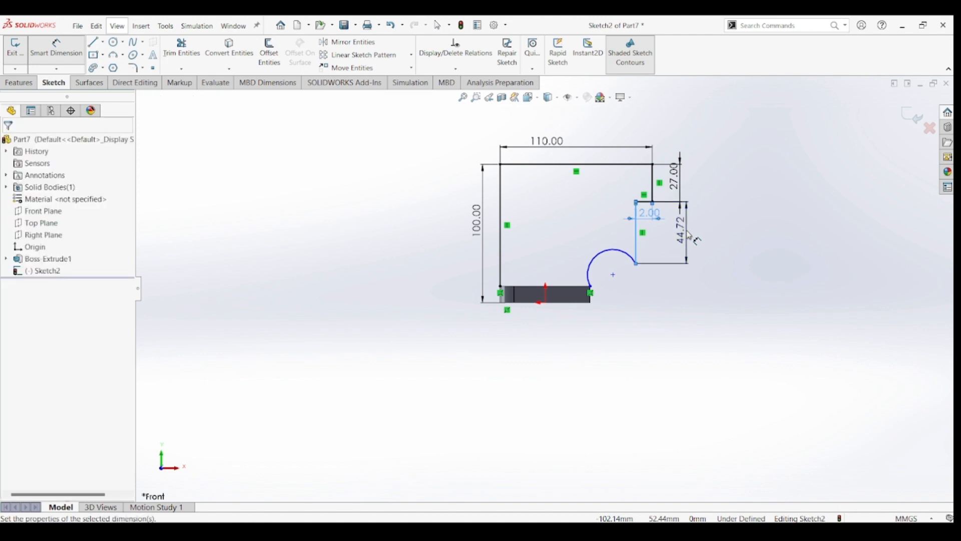
{"action": "left_click", "coordinate": [811, 165]}
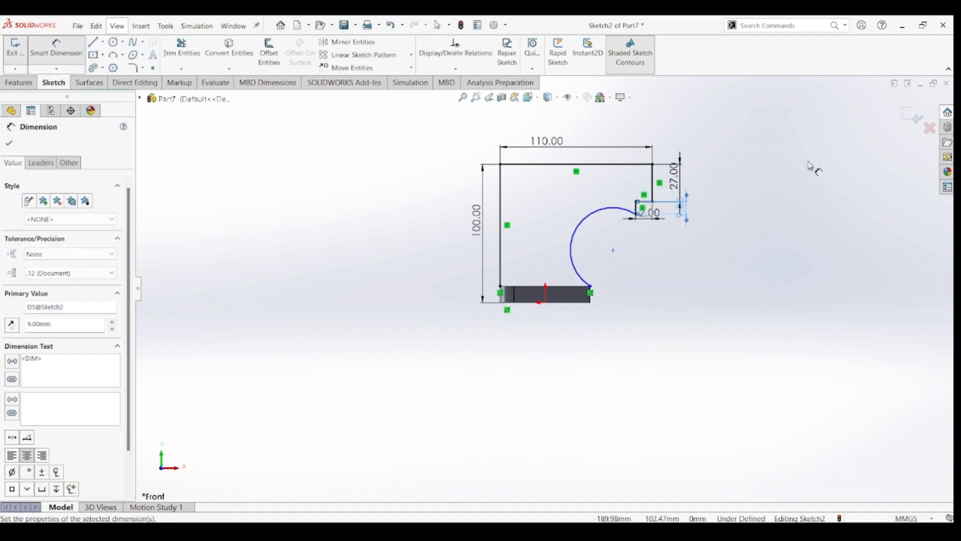
{"action": "key", "text": "Escape"}
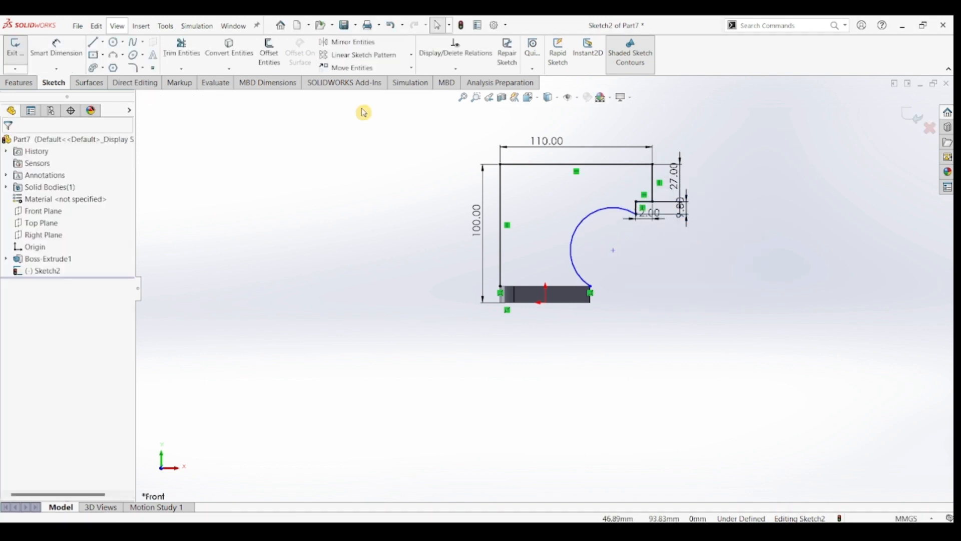
- Dimension the arc's radius as 70 mm and leave the dimension command
{"action": "left_click", "coordinate": [67, 53]}
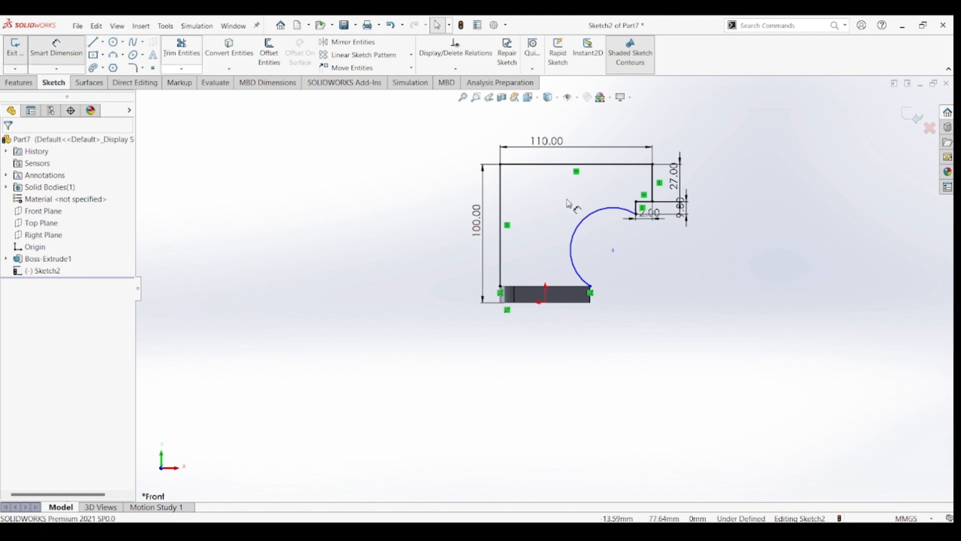
{"action": "left_click", "coordinate": [596, 227]}
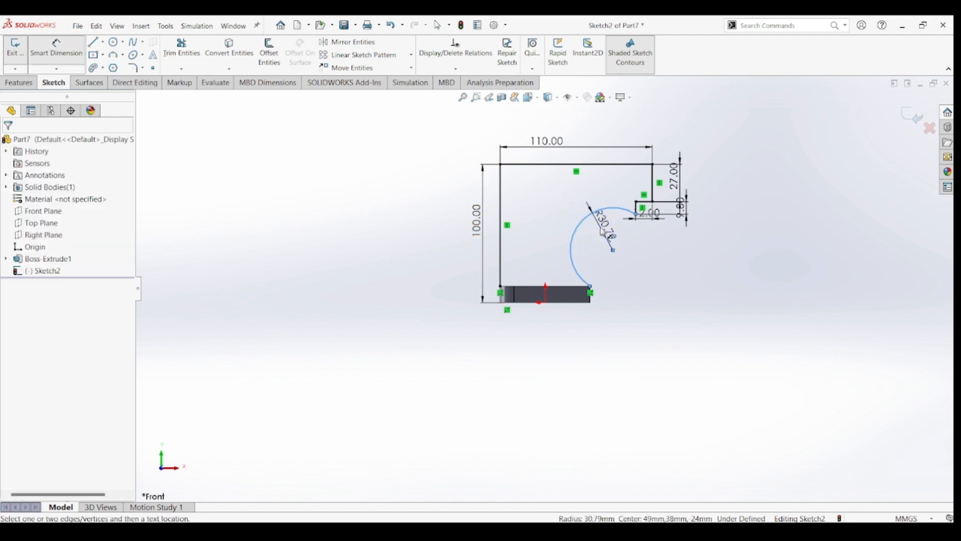
{"action": "left_click", "coordinate": [604, 226]}
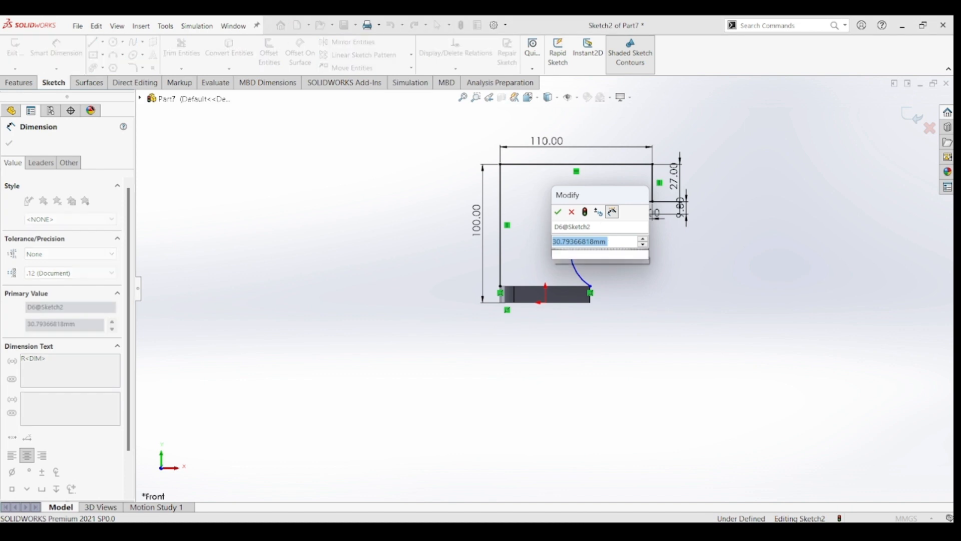
{"action": "type", "text": "70"}
{"action": "key", "text": "Return"}
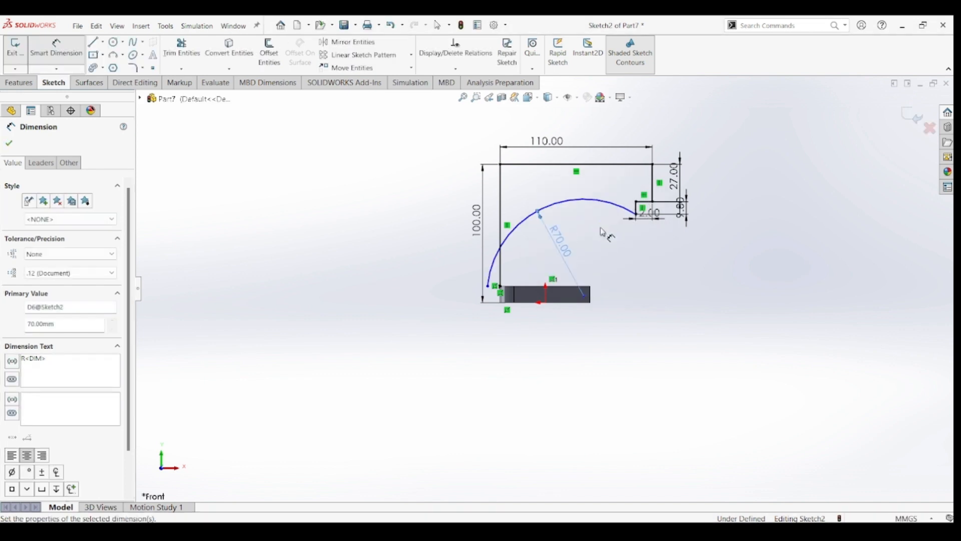
{"action": "left_click", "coordinate": [534, 284]}
{"action": "key", "text": "Escape"}
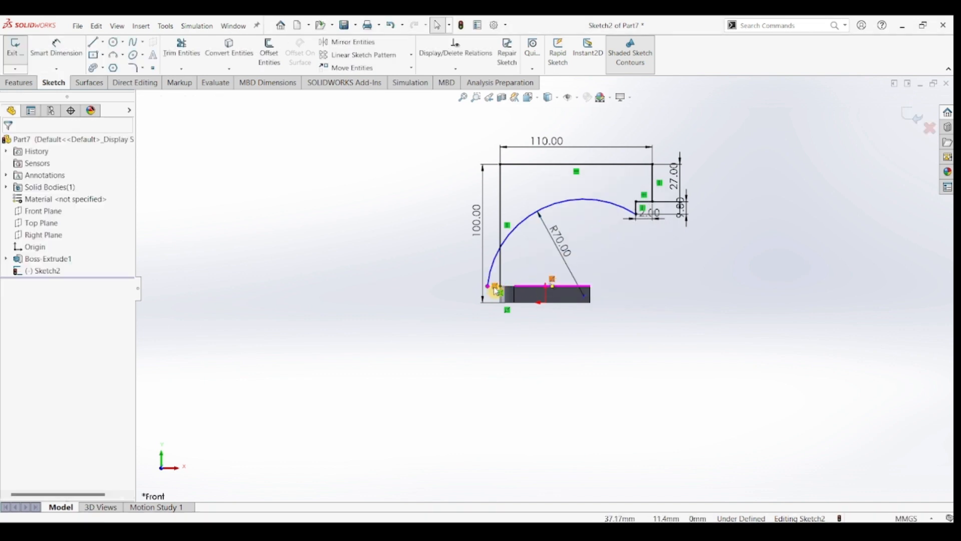
- Move the arc's lower endpoint onto the base plate's upper corner opposite the profile's long vertical line
{"action": "left_click", "coordinate": [495, 287]}
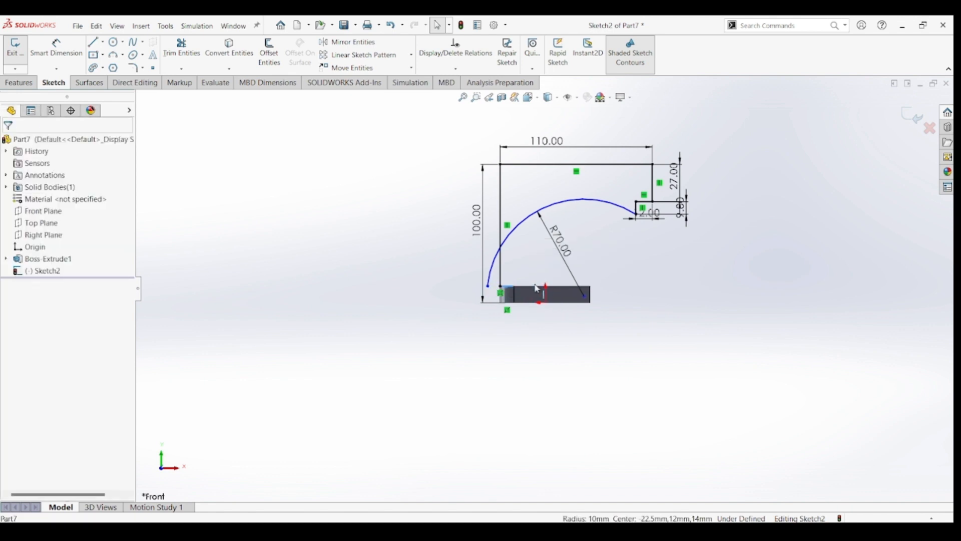
{"action": "left_click", "coordinate": [513, 288]}
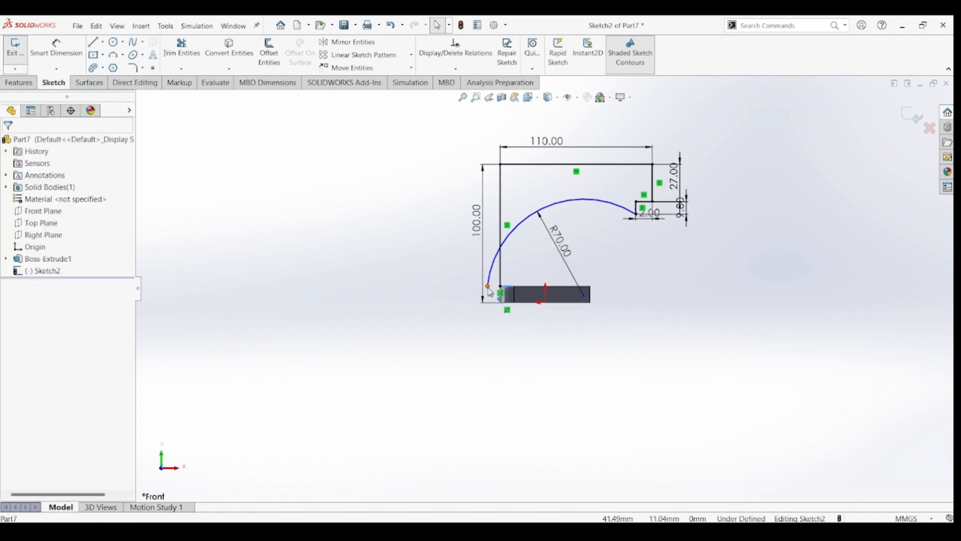
{"action": "left_click", "coordinate": [490, 292]}
{"action": "left_click_drag", "start_coordinate": [490, 292], "coordinate": [592, 294]}
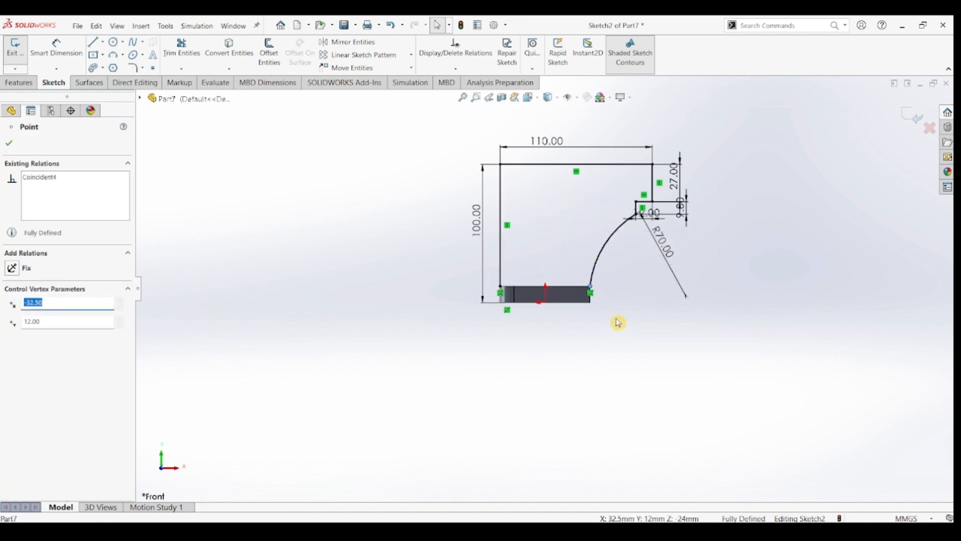
{"action": "left_click", "coordinate": [653, 264]}
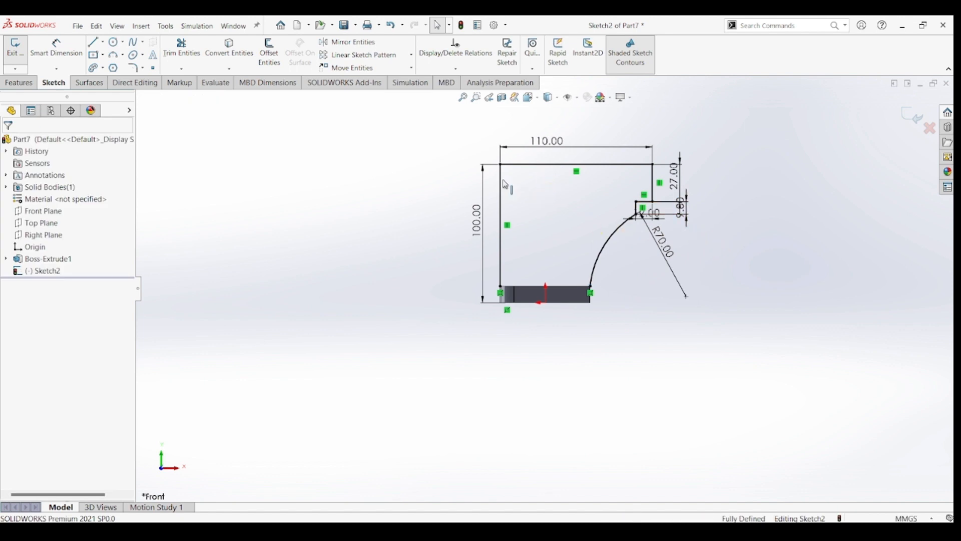
- Round the corner between the profile's top line and its long vertical line with a 10 mm sketch fillet
{"action": "left_click", "coordinate": [133, 68]}
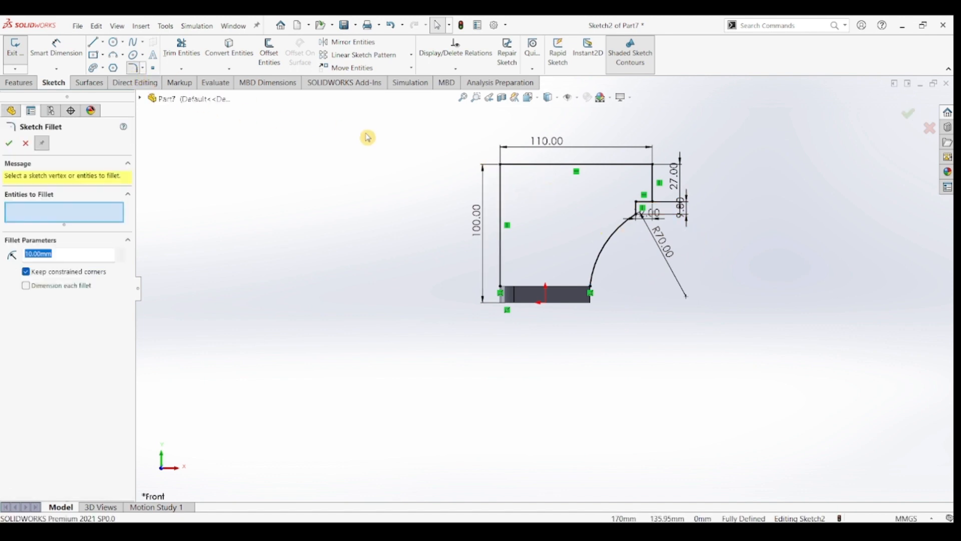
{"action": "left_click", "coordinate": [501, 166]}
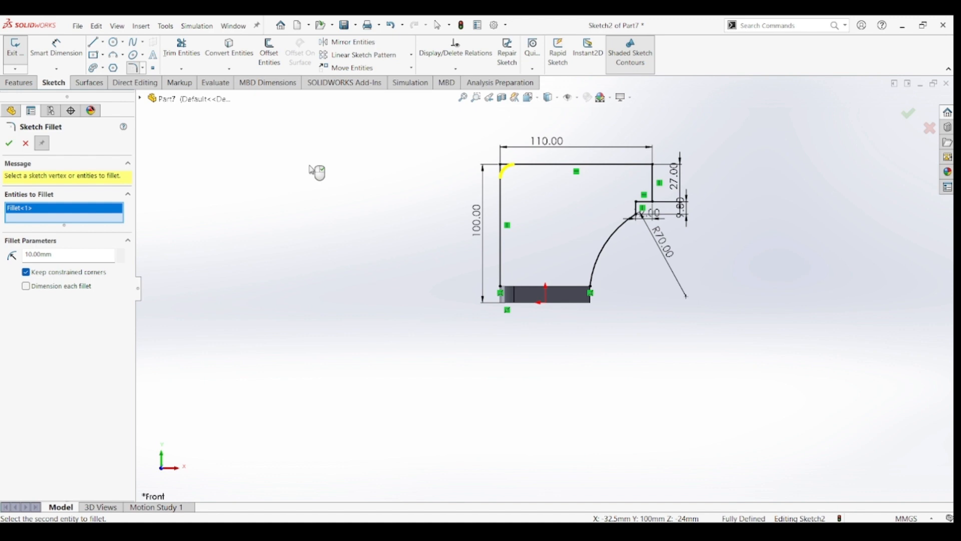
{"action": "left_click", "coordinate": [9, 145]}
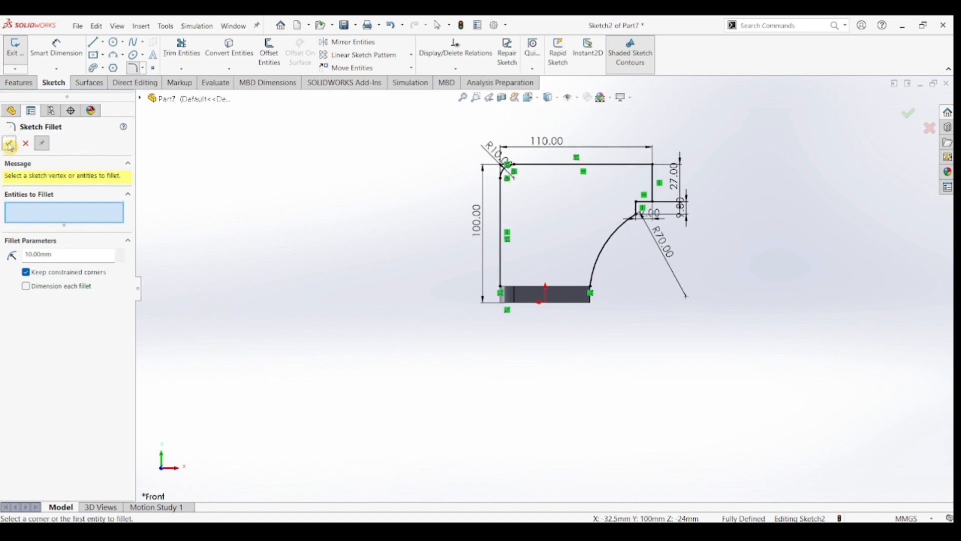
- Sketch a circle on the corner fillet's centre point and set its diameter to 10 mm
{"action": "left_click", "coordinate": [113, 41]}
{"action": "scroll", "coordinate": [503, 160], "scroll_direction": "up", "scroll_amount": 4}
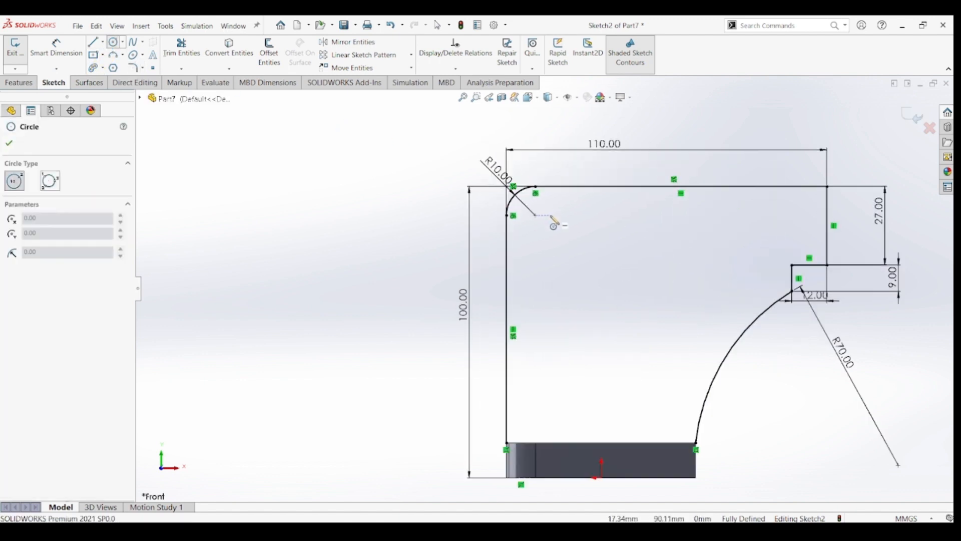
{"action": "left_click", "coordinate": [535, 215]}
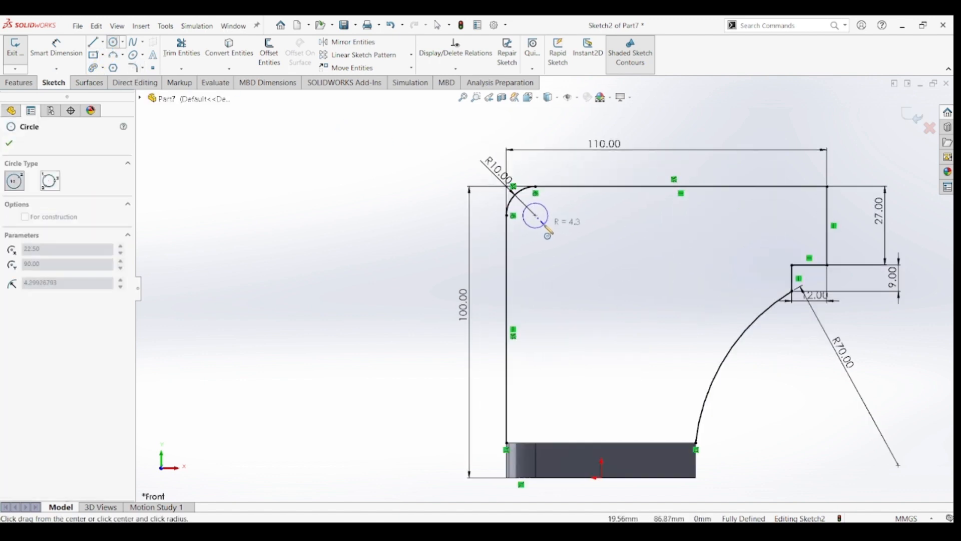
{"action": "left_click", "coordinate": [548, 218]}
{"action": "left_click", "coordinate": [69, 55]}
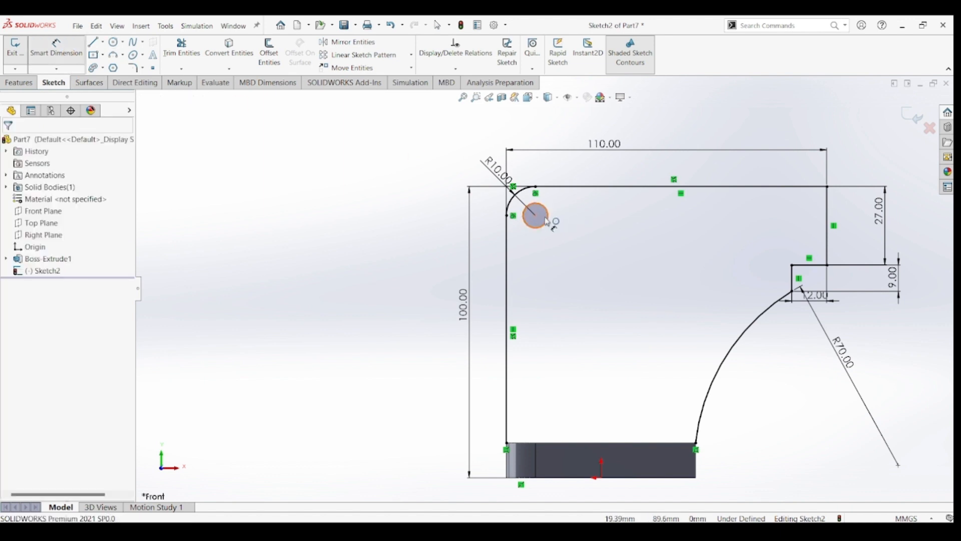
{"action": "left_click", "coordinate": [548, 220]}
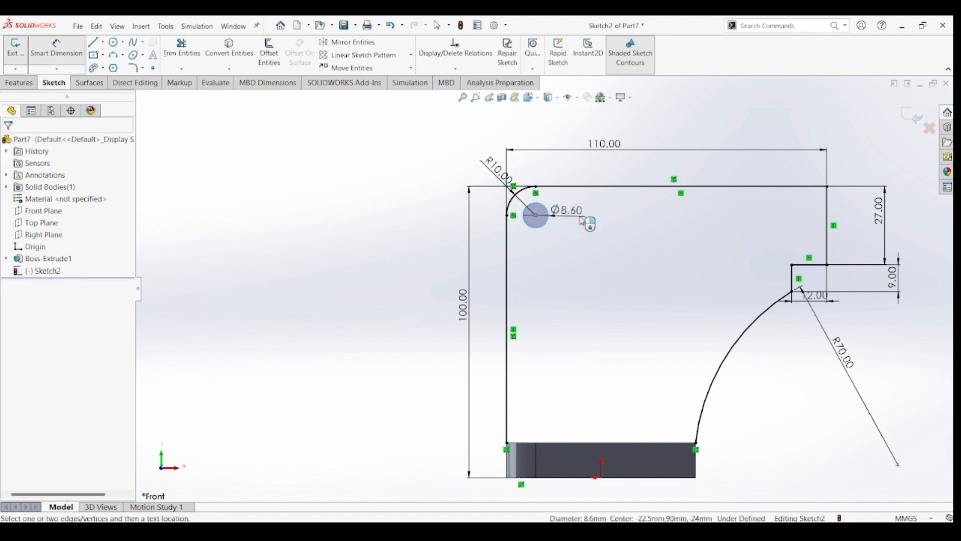
{"action": "left_click", "coordinate": [582, 221]}
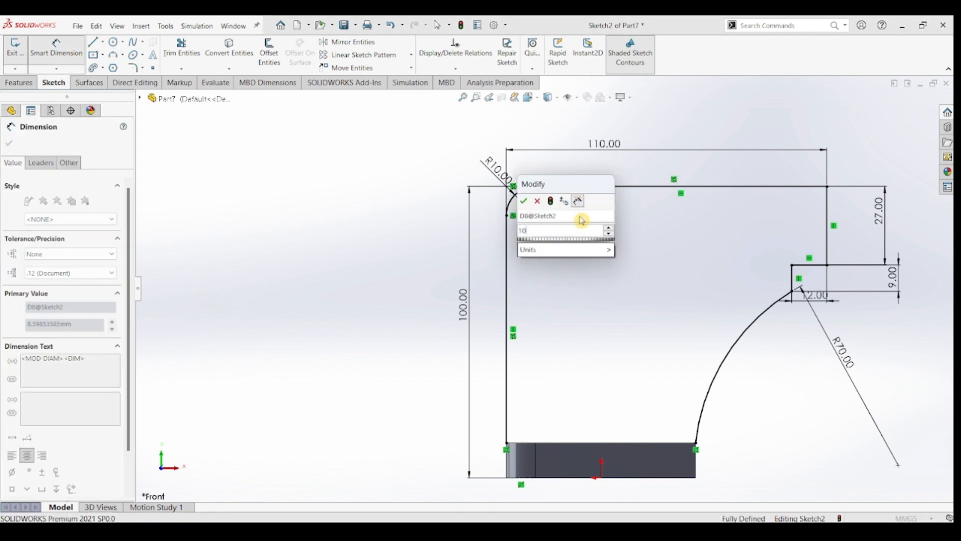
{"action": "key", "text": "Return"}
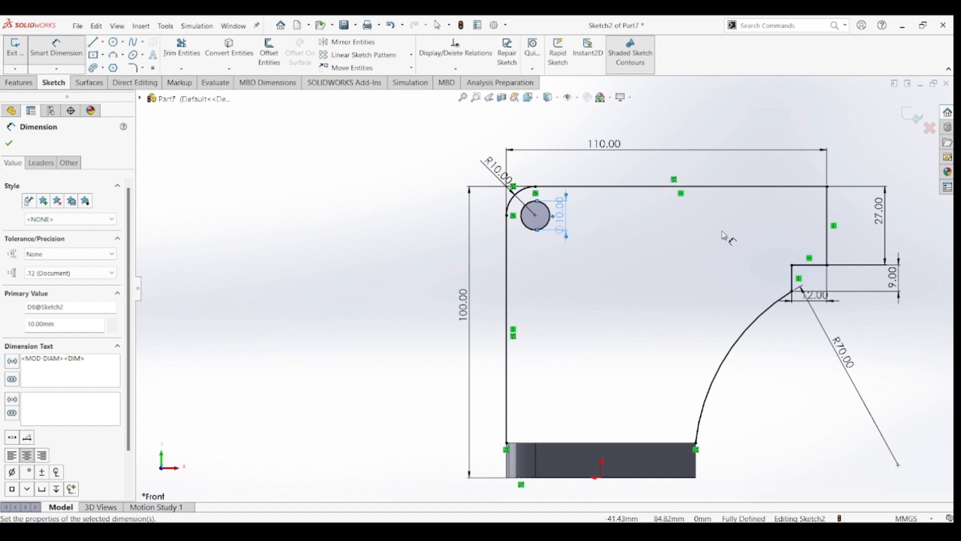
- Sketch two concentric circles about 16 mm and 36 mm in diameter below the middle of the profile's top line
{"action": "left_click", "coordinate": [113, 43]}
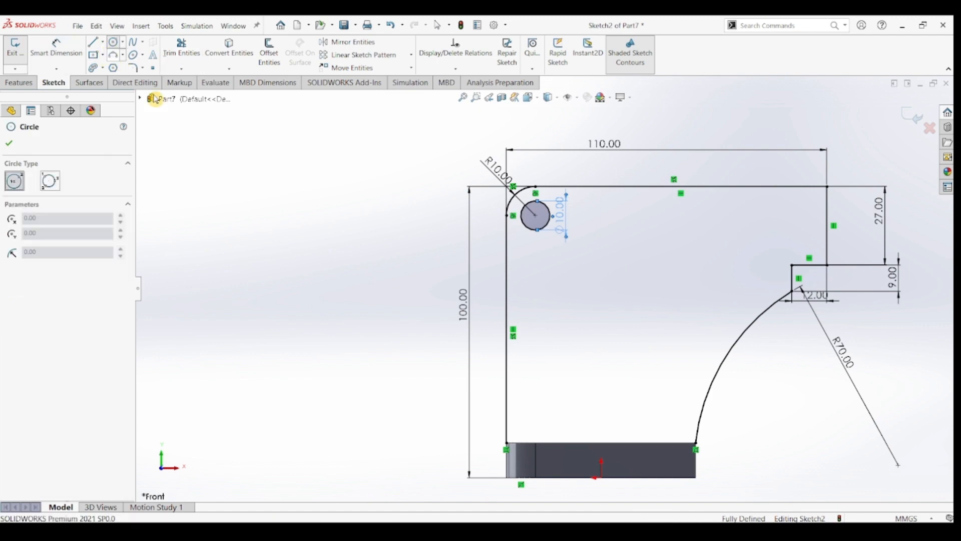
{"action": "left_click", "coordinate": [656, 242]}
{"action": "left_click", "coordinate": [673, 257]}
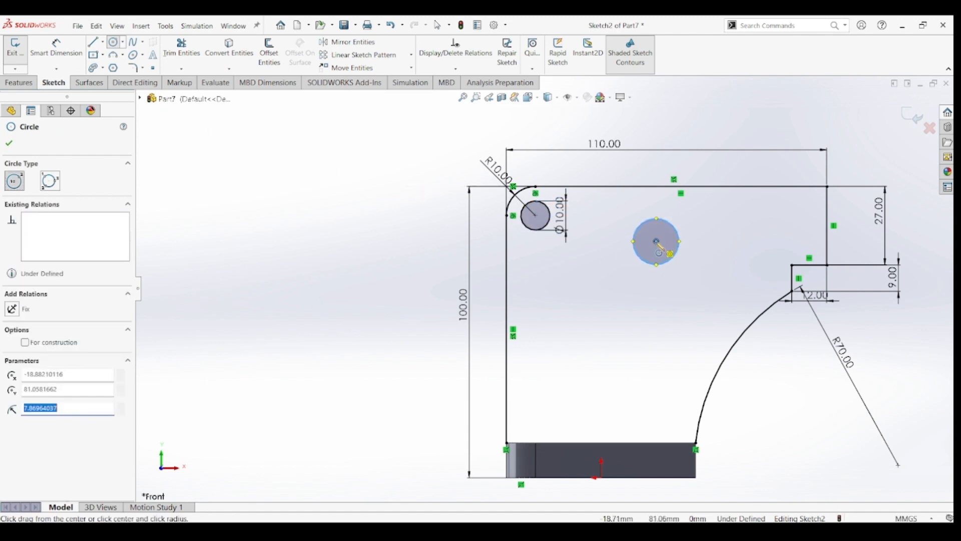
{"action": "left_click", "coordinate": [657, 241]}
{"action": "left_click", "coordinate": [695, 280]}
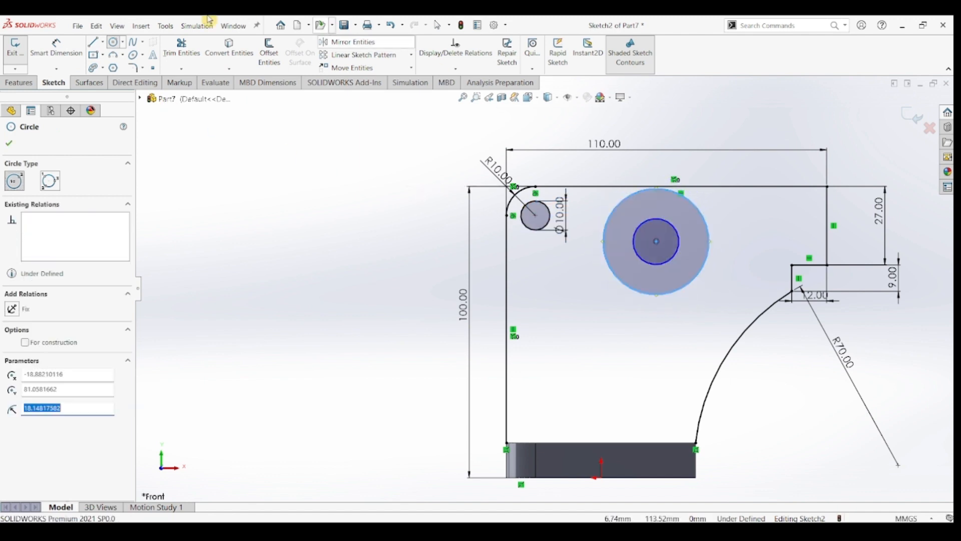
- Set the inner concentric circle's diameter to 20 mm and leave the dimension command
{"action": "left_click", "coordinate": [56, 48]}
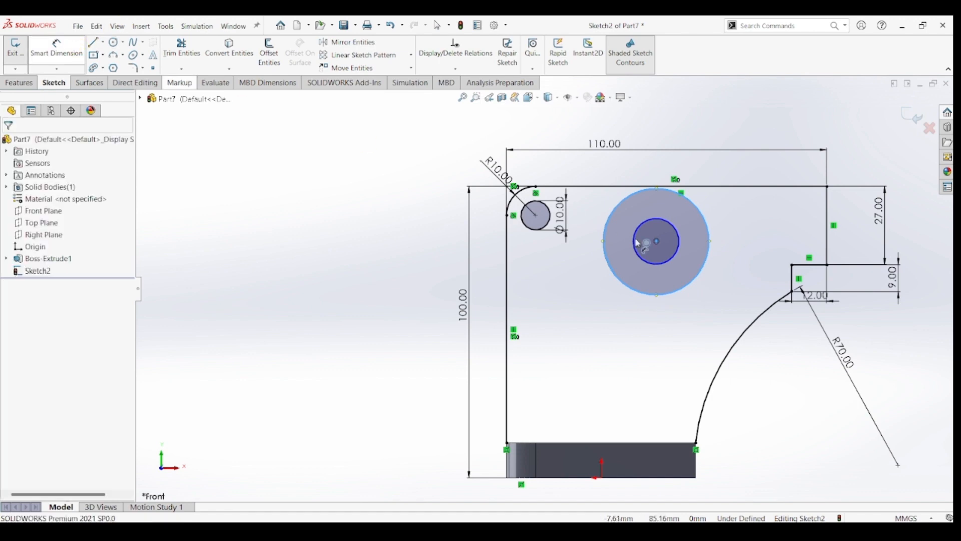
{"action": "left_click", "coordinate": [679, 255]}
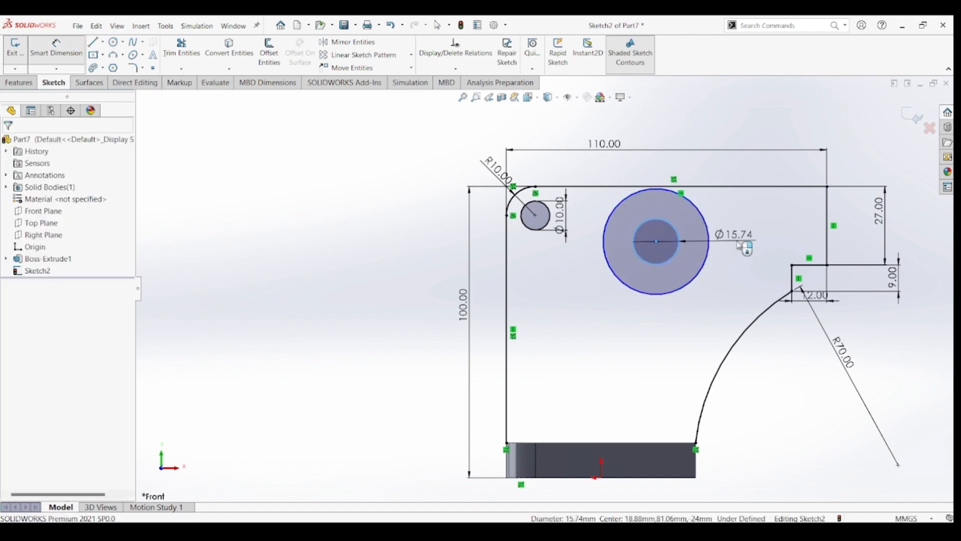
{"action": "left_click", "coordinate": [740, 245]}
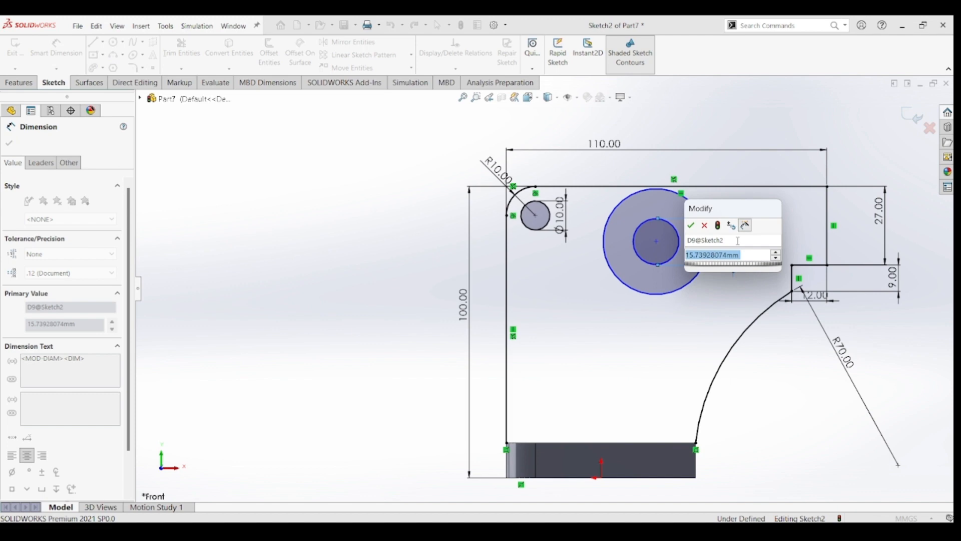
{"action": "key", "text": "Return"}
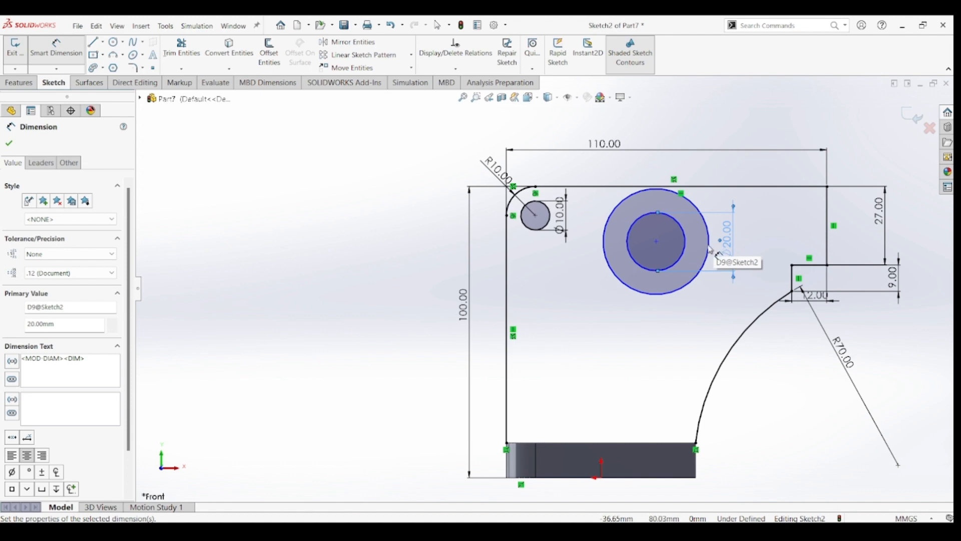
{"action": "key", "text": "Escape"}
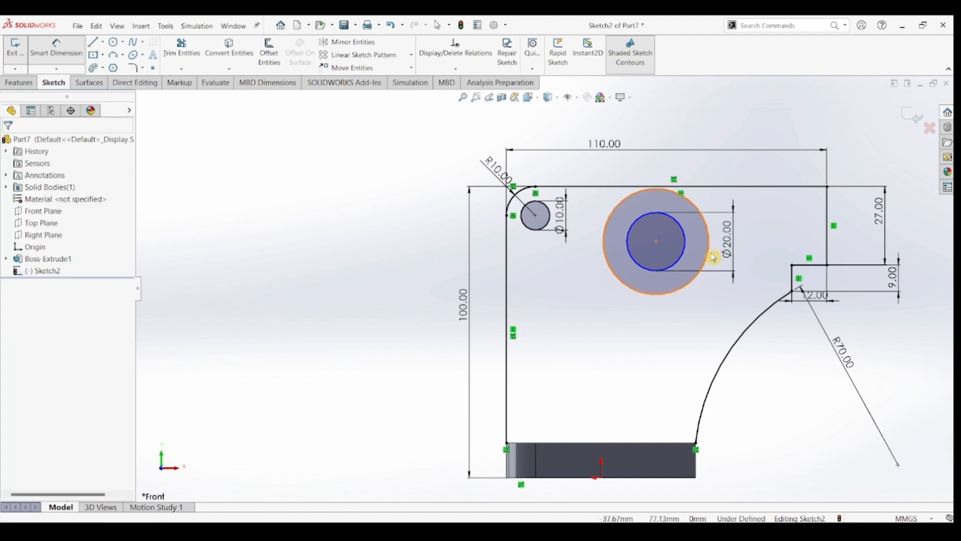
{"action": "key", "text": "Escape"}
- Set the outer concentric circle's diameter to 50 mm and leave the dimension command
{"action": "left_click", "coordinate": [708, 255]}
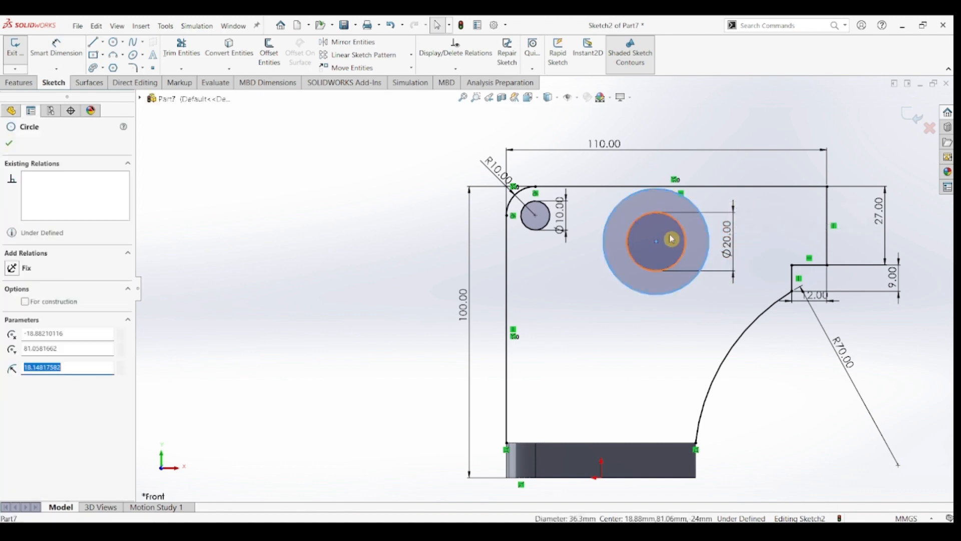
{"action": "key", "text": "Escape"}
{"action": "left_click", "coordinate": [53, 53]}
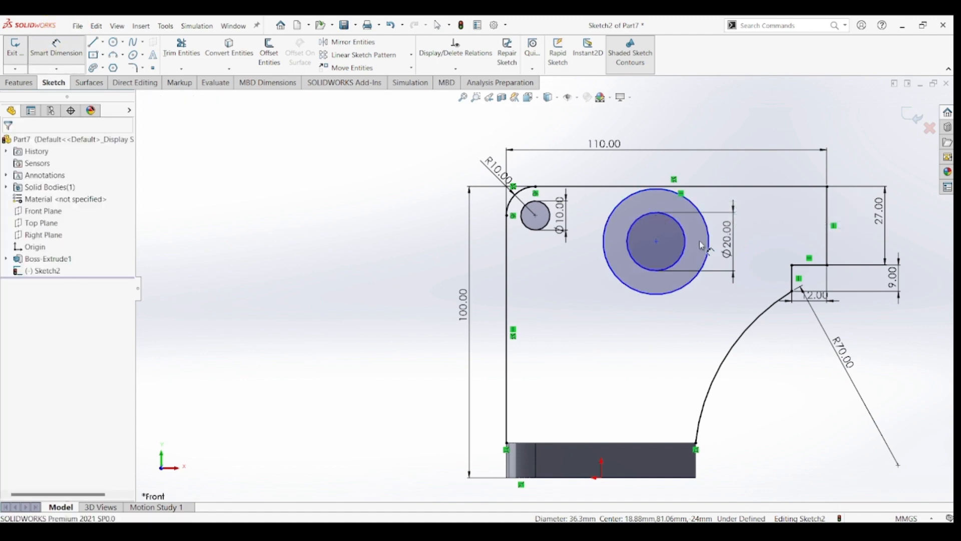
{"action": "left_click", "coordinate": [734, 203]}
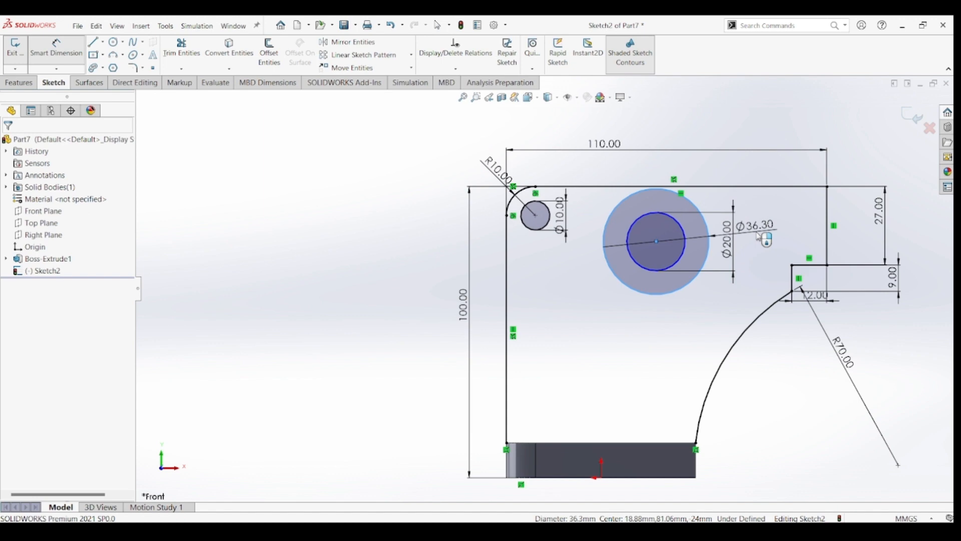
{"action": "left_click", "coordinate": [760, 237]}
{"action": "key", "text": "Return"}
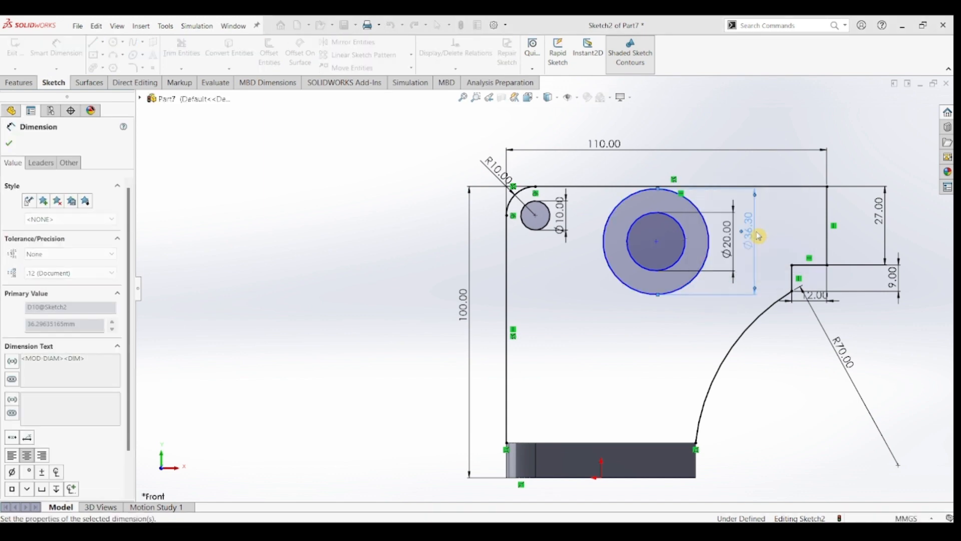
{"action": "key", "text": "Escape"}
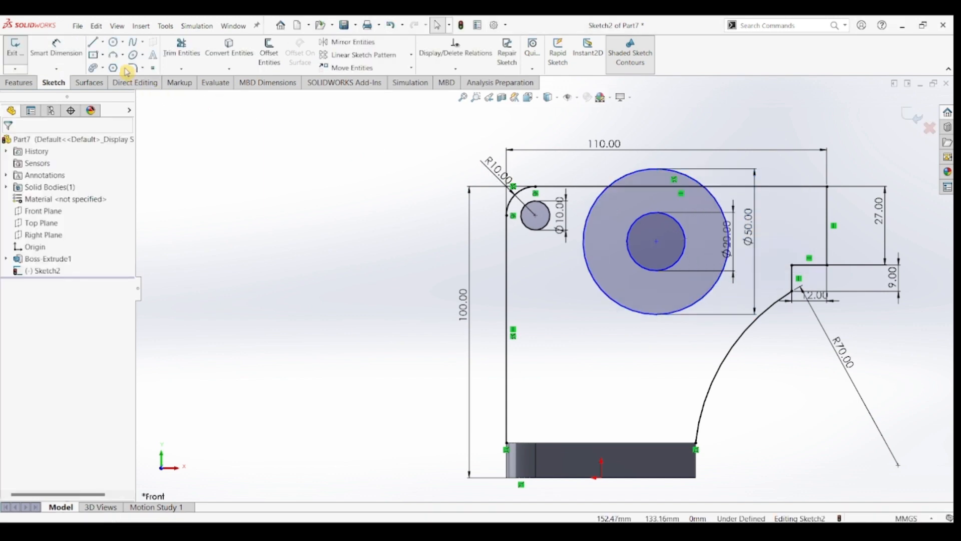
- Set the horizontal distance from the profile's long vertical line to the concentric circles' centre to 50 mm
{"action": "left_click", "coordinate": [56, 47]}
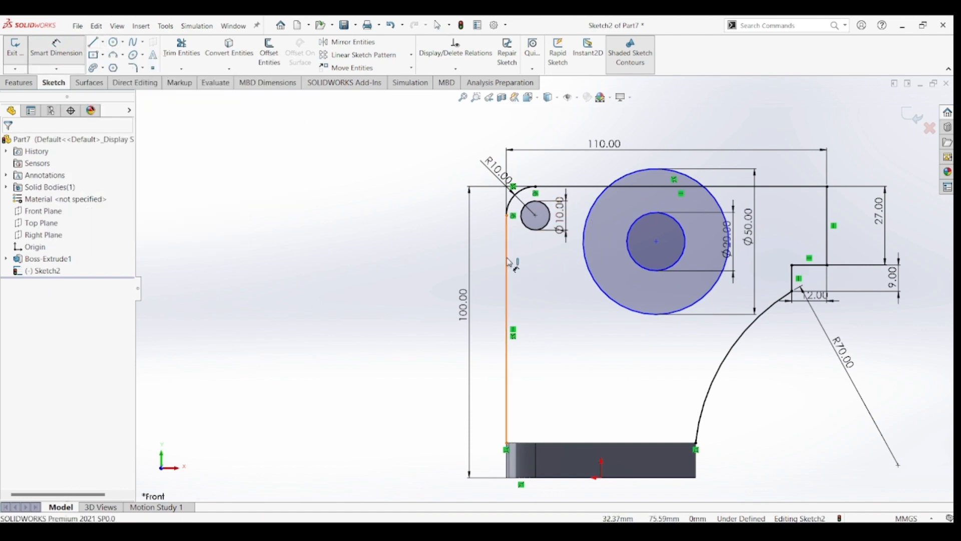
{"action": "left_click", "coordinate": [656, 241]}
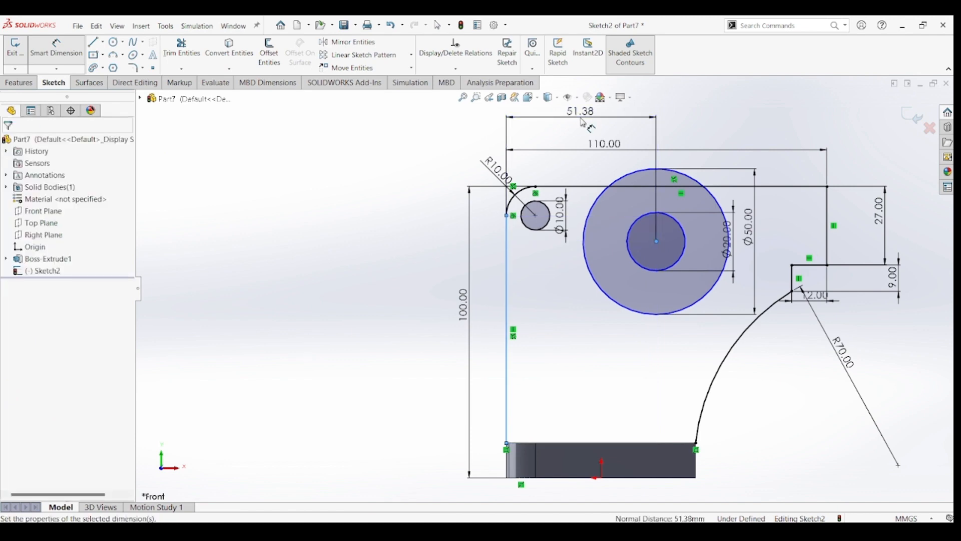
{"action": "left_click", "coordinate": [583, 123]}
{"action": "key", "text": "Return"}
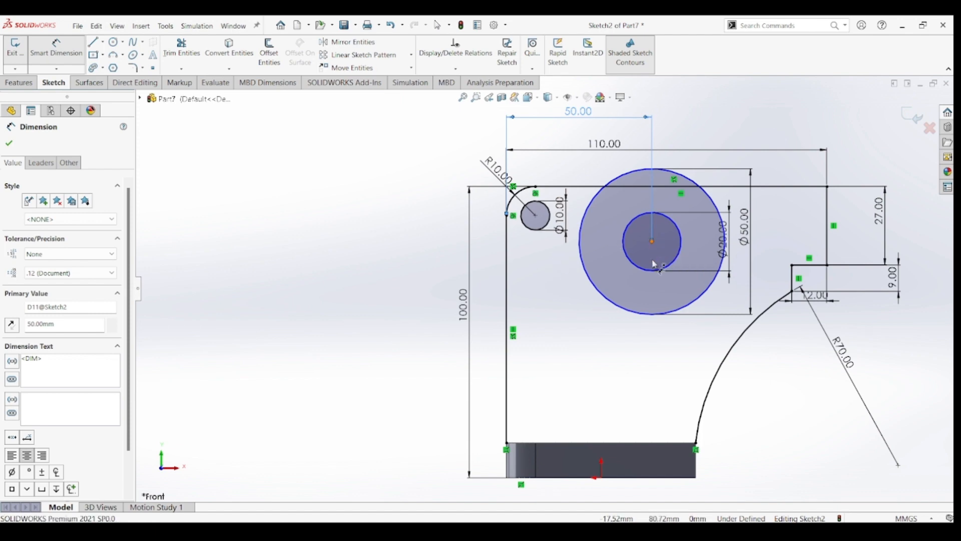
- Set the height of the concentric circles' centre above the base plate's bottom edge to 82 mm
{"action": "left_click", "coordinate": [652, 241]}
{"action": "left_click", "coordinate": [659, 477]}
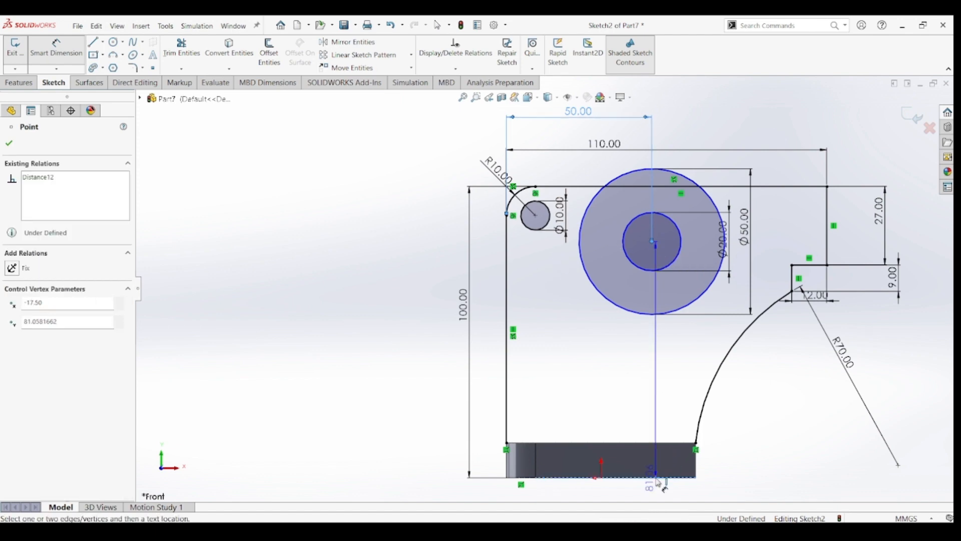
{"action": "left_click", "coordinate": [434, 385]}
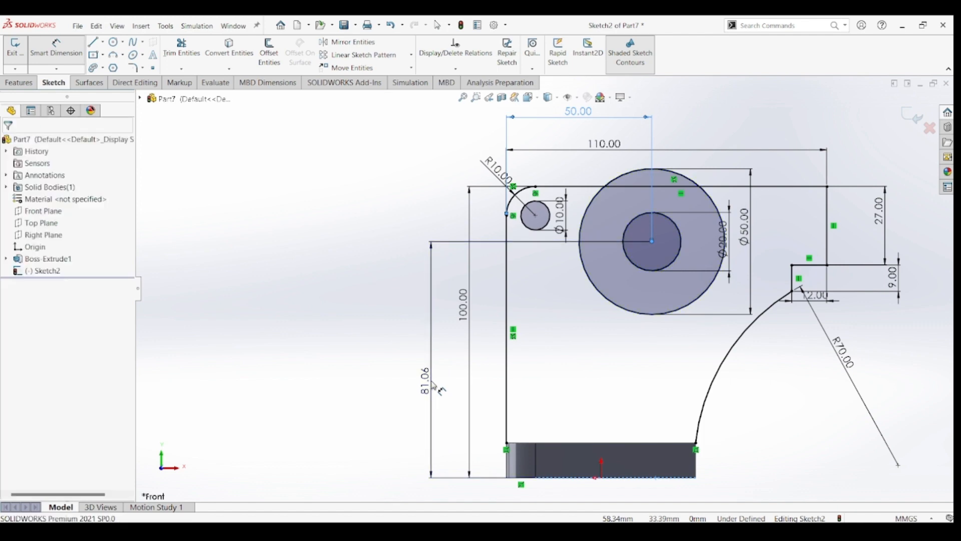
{"action": "type", "text": "82"}
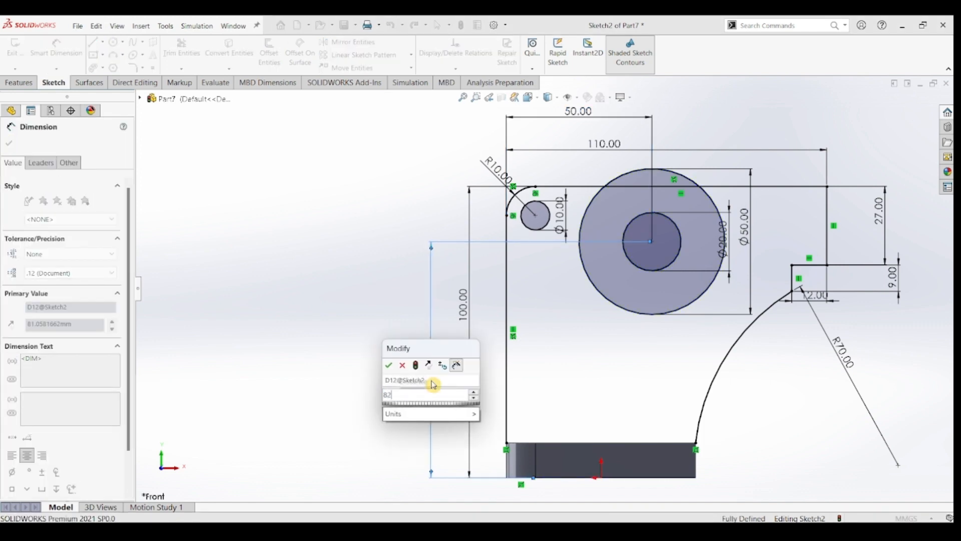
{"action": "key", "text": "Return"}
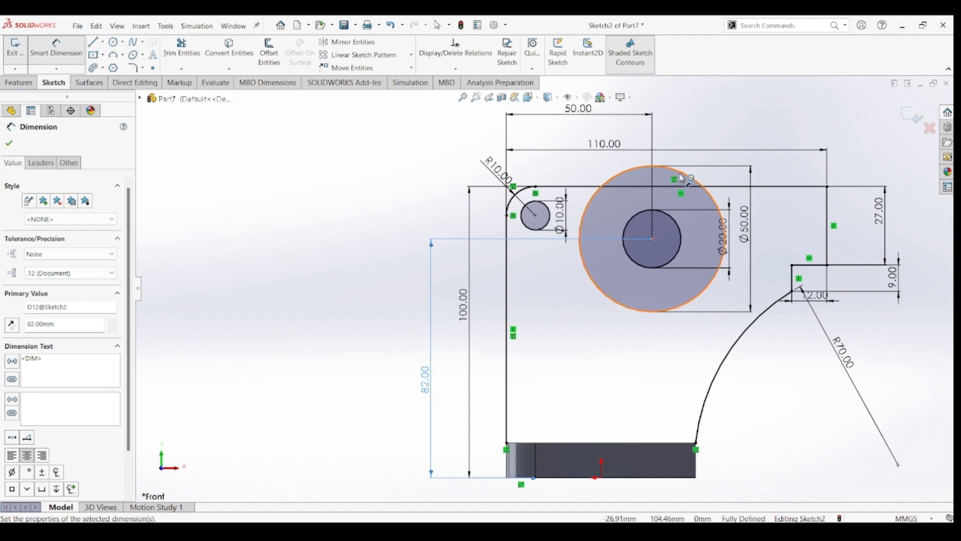
- Trim away the arc of the 50 mm circle that lies above the profile's upper edge and leave the trim command
{"action": "left_click", "coordinate": [180, 50]}
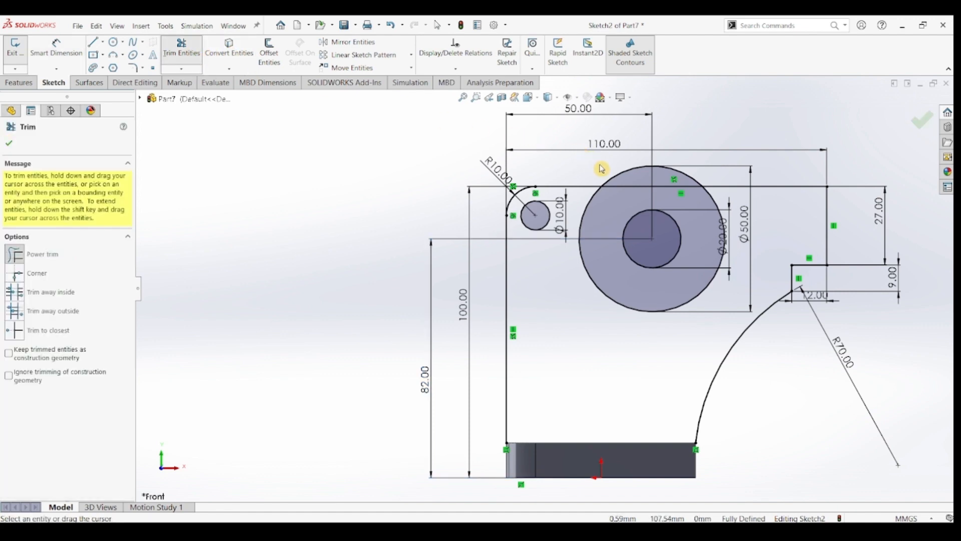
{"action": "left_click_drag", "start_coordinate": [616, 174], "coordinate": [669, 175]}
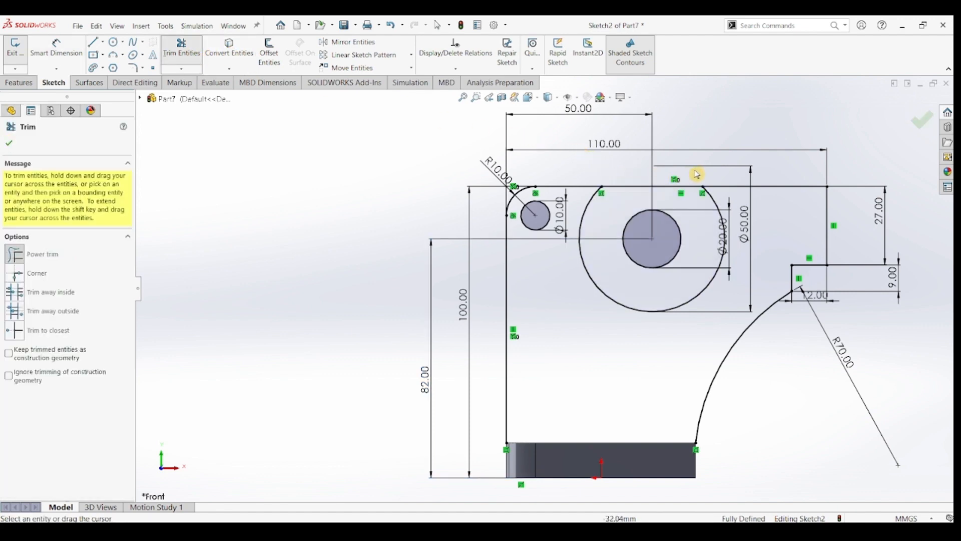
{"action": "key", "text": "Escape"}
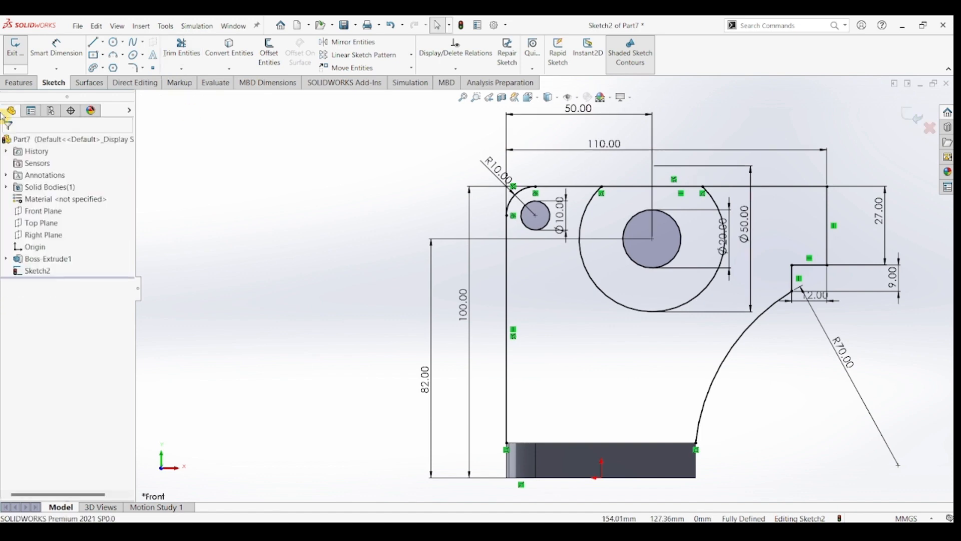
- Extrude the upright profile region, without the concentric circles, 12 mm with the direction reversed so it extends over the base plate
{"action": "left_click", "coordinate": [18, 82]}
{"action": "left_click", "coordinate": [20, 58]}
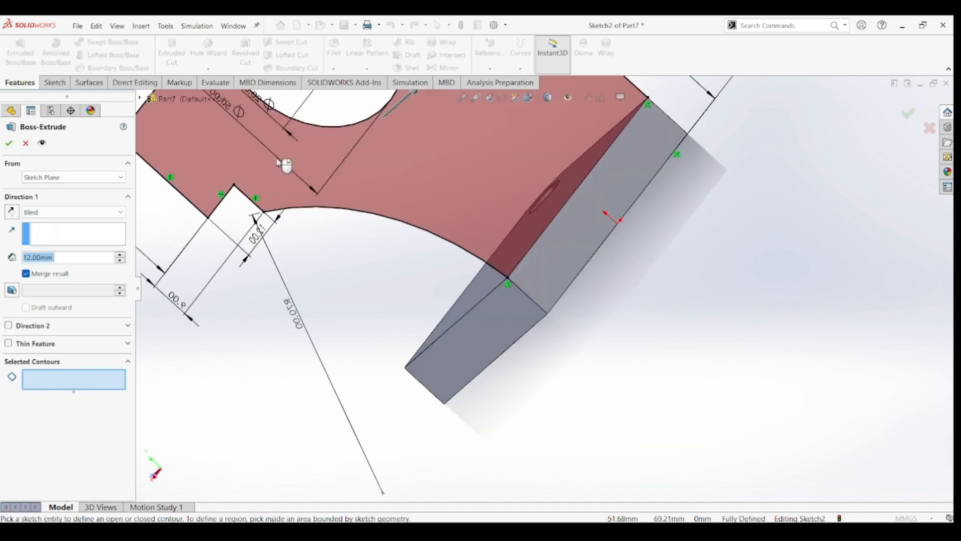
{"action": "scroll", "coordinate": [442, 188], "scroll_direction": "up", "scroll_amount": 5}
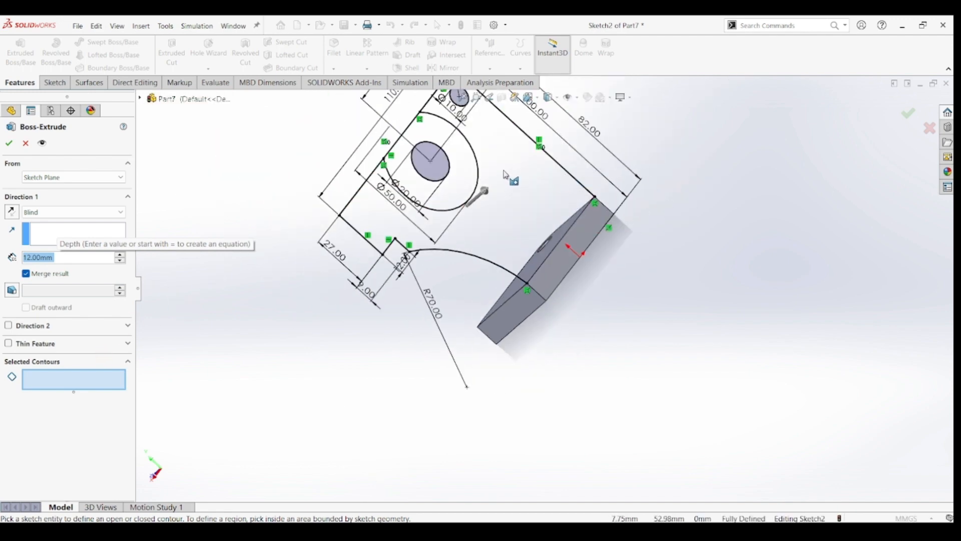
{"action": "left_click", "coordinate": [506, 205]}
{"action": "mouse_move", "coordinate": [287, 312]}
{"action": "middle_mouse_down"}
{"action": "mouse_move", "coordinate": [337, 290]}
{"action": "mouse_move", "coordinate": [334, 258]}
{"action": "middle_mouse_up"}
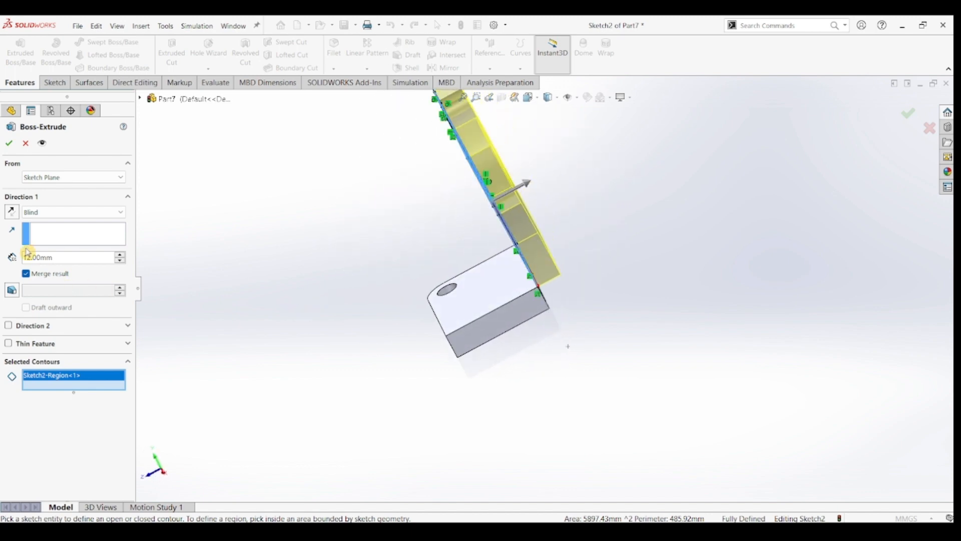
{"action": "left_click", "coordinate": [12, 214]}
{"action": "middle_click_drag", "start_coordinate": [284, 281], "coordinate": [325, 277]}
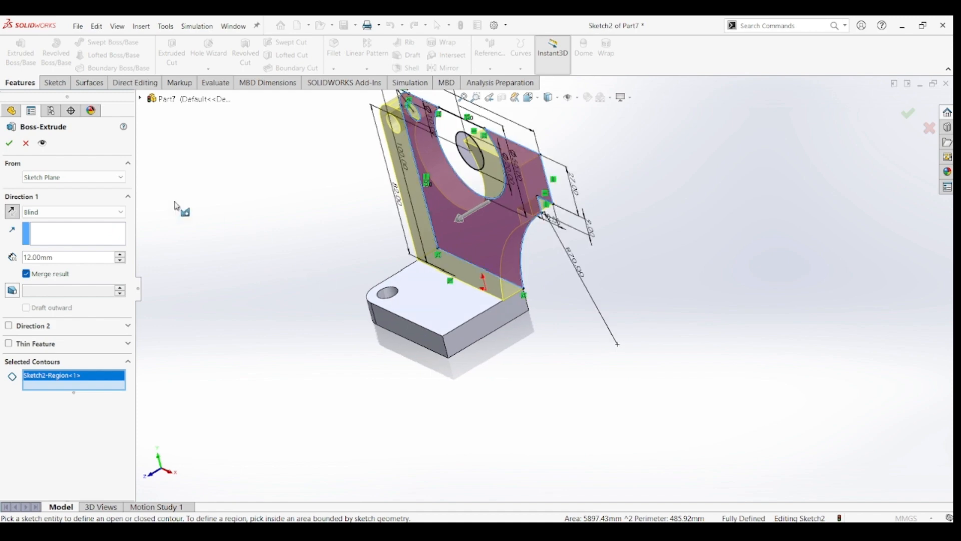
{"action": "left_click", "coordinate": [7, 147]}
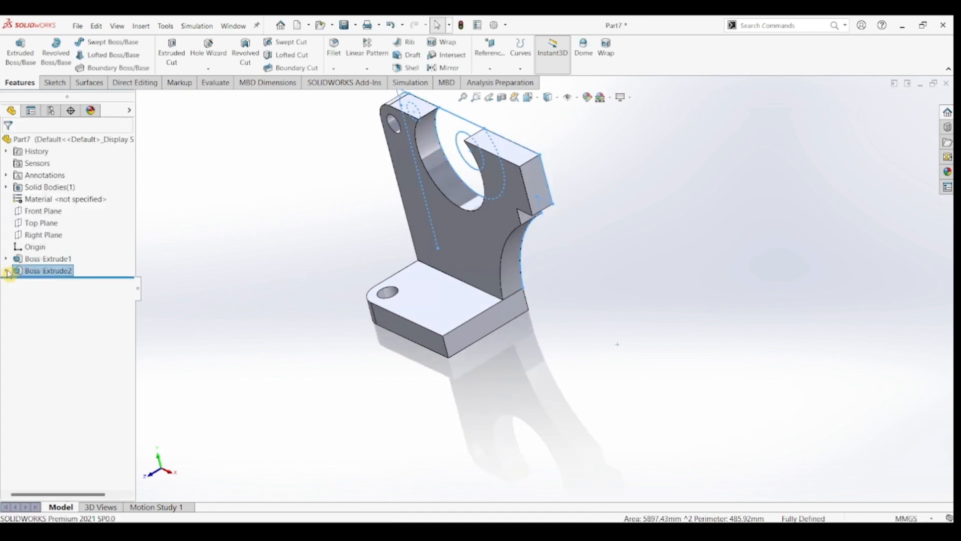
- Reuse the upright's sketch to extrude the ring region between the concentric circles 60 mm in the reversed direction, over the base plate
{"action": "left_click", "coordinate": [6, 271]}
{"action": "left_click", "coordinate": [44, 283]}
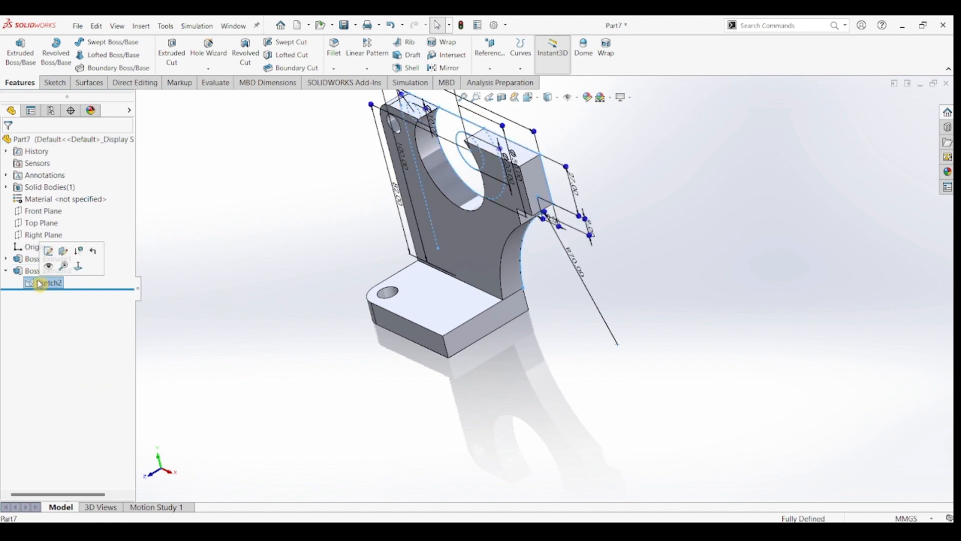
{"action": "left_click", "coordinate": [29, 61]}
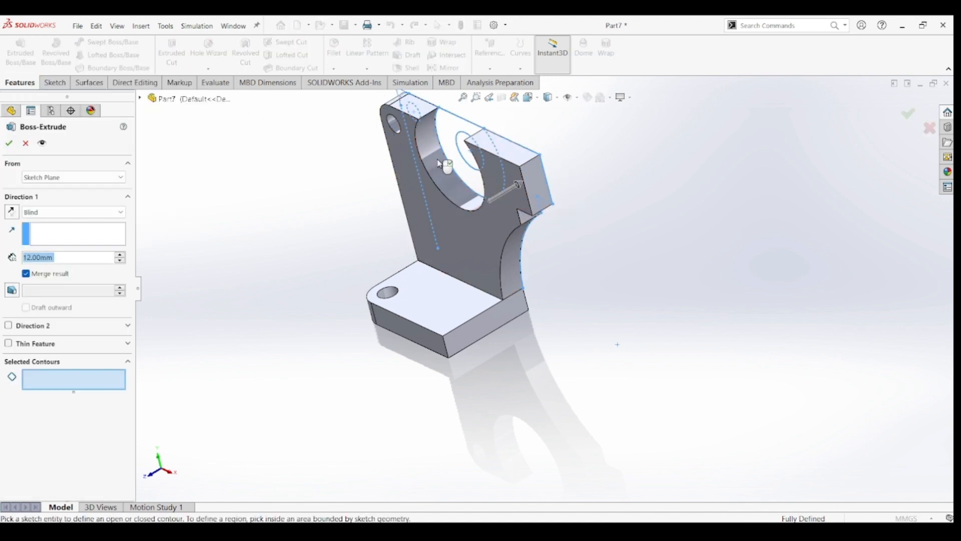
{"action": "left_click", "coordinate": [453, 160]}
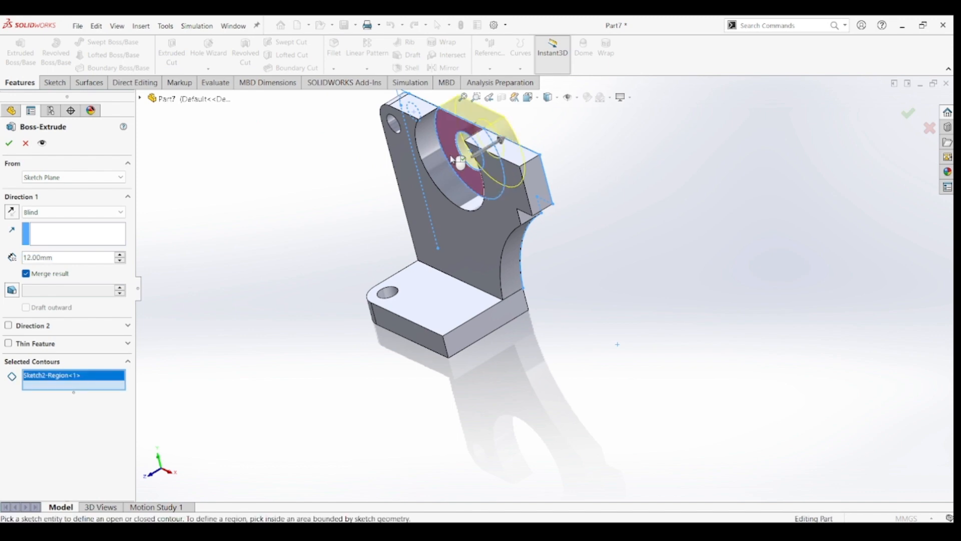
{"action": "left_click", "coordinate": [12, 212]}
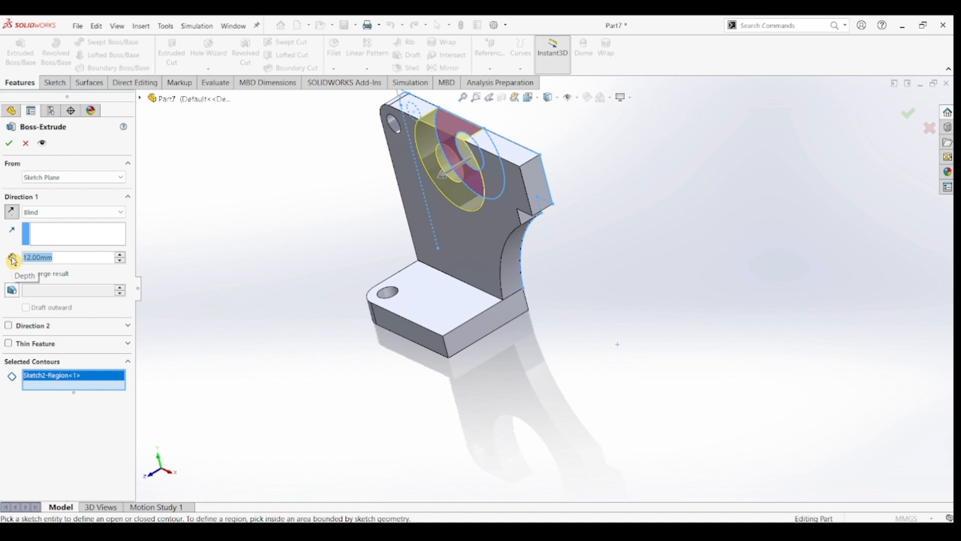
{"action": "type", "text": "60"}
{"action": "key", "text": "Return"}
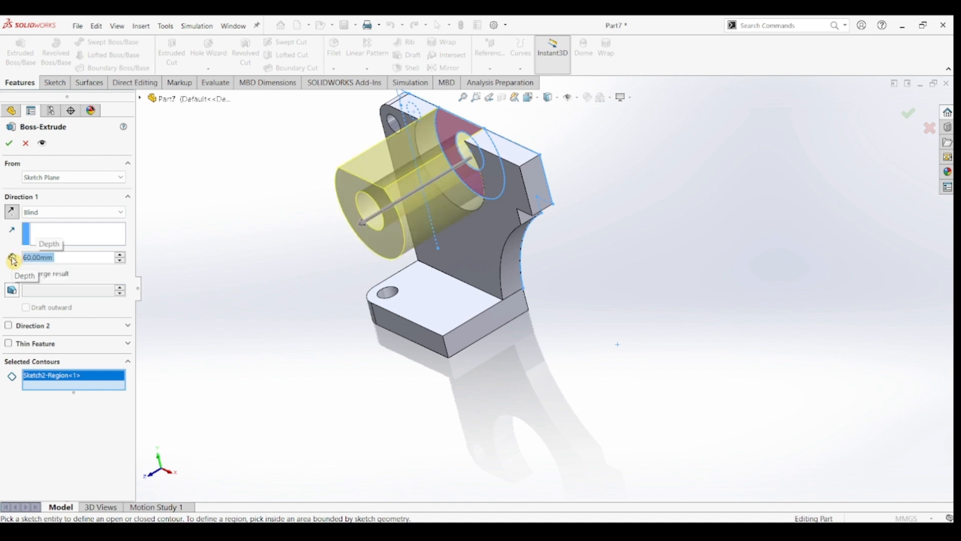
{"action": "left_click", "coordinate": [9, 144]}
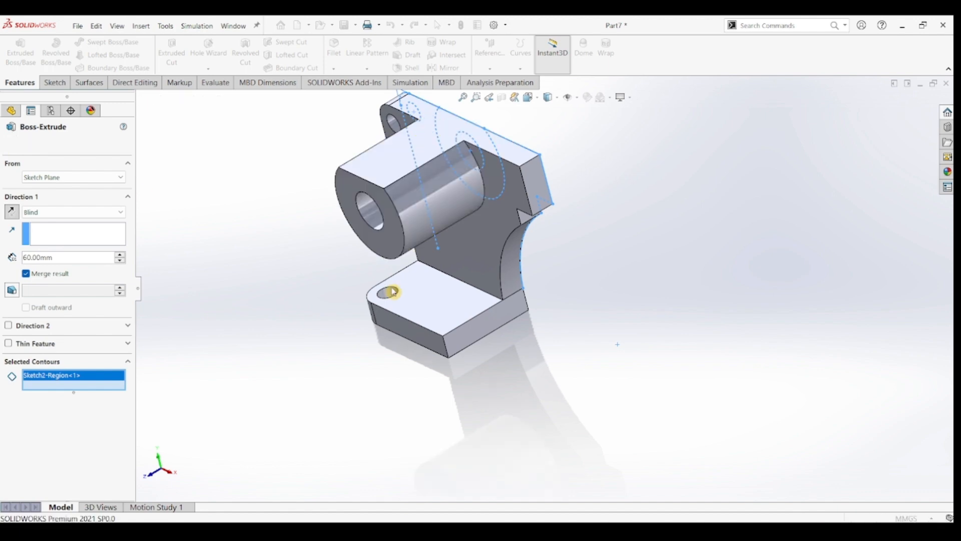
{"action": "left_click", "coordinate": [615, 361]}
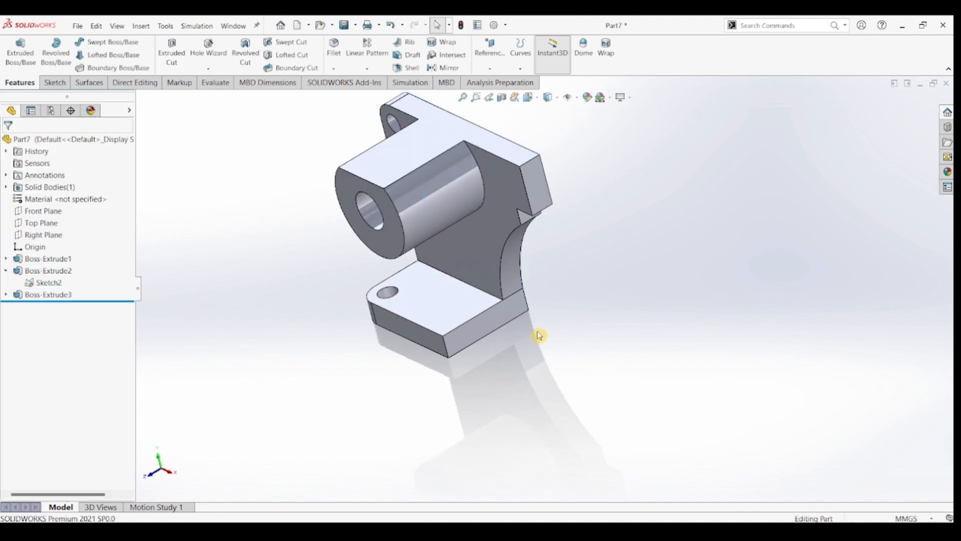
- Start a new sketch on the flat upper face shared by the upright and the cylindrical boss
{"action": "mouse_move", "coordinate": [540, 336]}
{"action": "middle_mouse_down"}
{"action": "mouse_move", "coordinate": [562, 322]}
{"action": "mouse_move", "coordinate": [547, 324]}
{"action": "middle_mouse_up"}
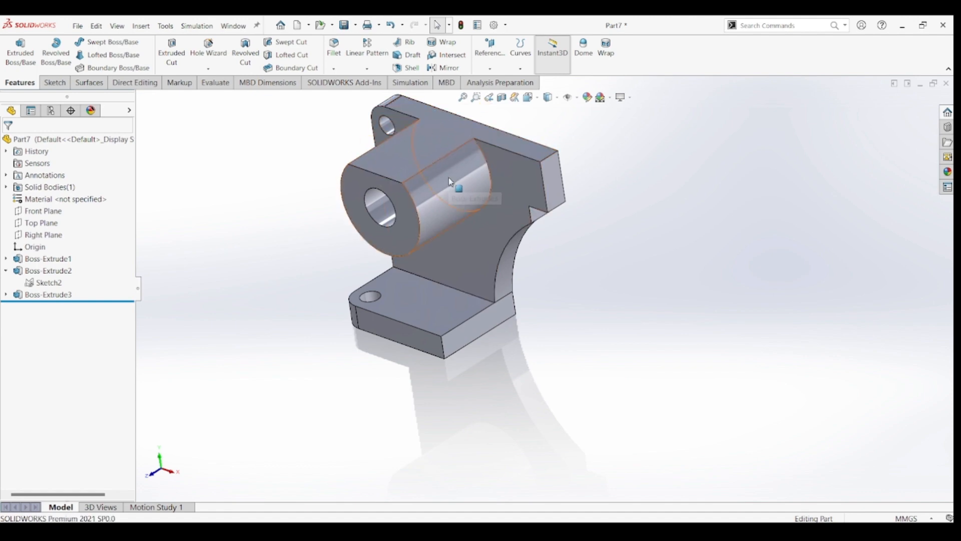
{"action": "left_click", "coordinate": [441, 132]}
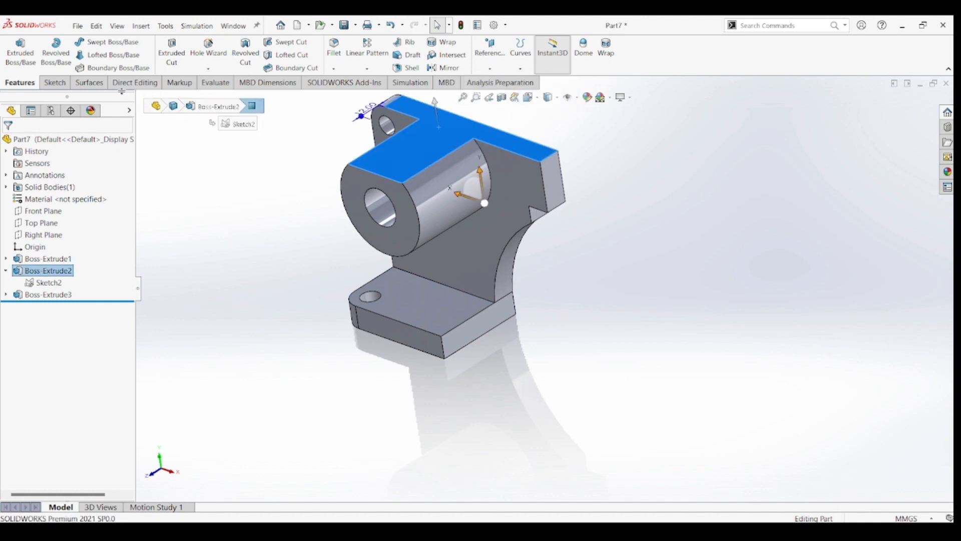
{"action": "left_click", "coordinate": [55, 82]}
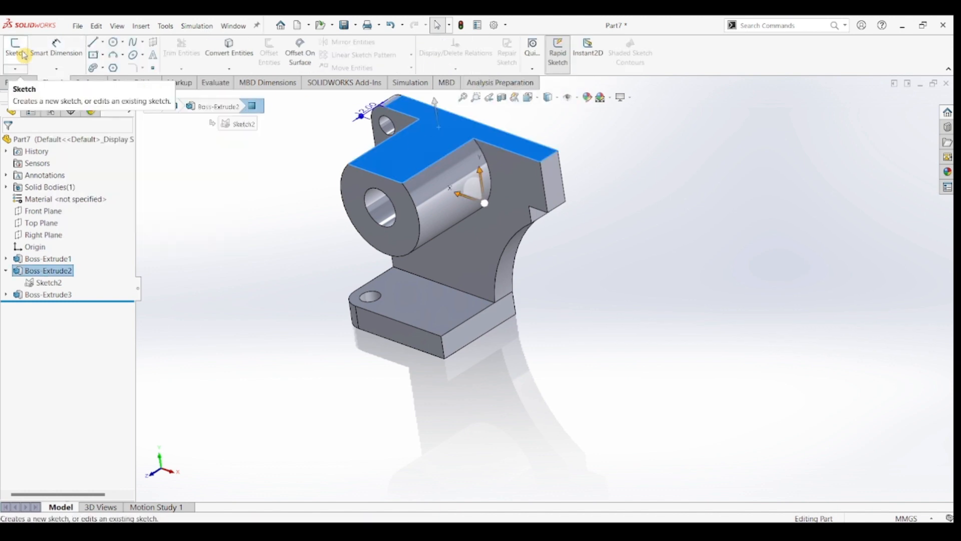
{"action": "left_click", "coordinate": [24, 55]}
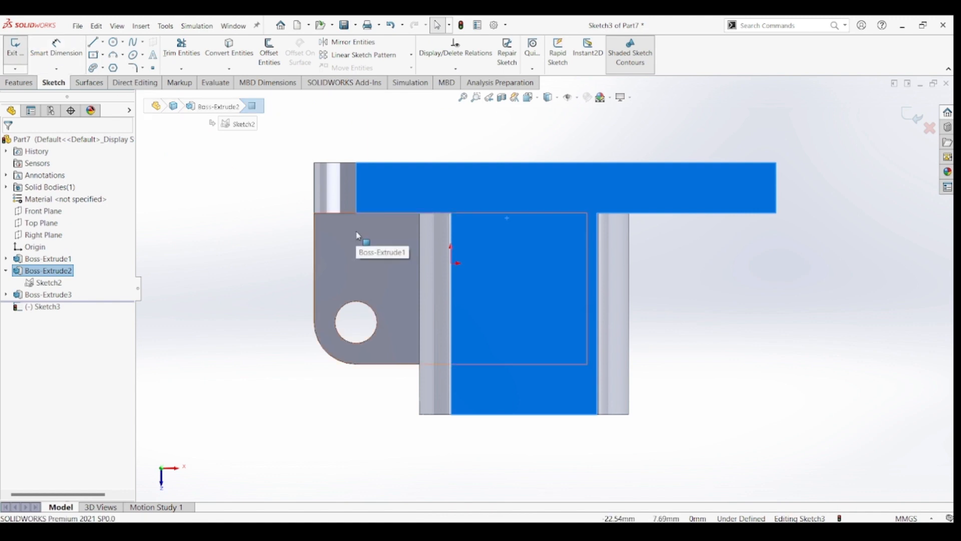
- Examine the bracket from the front, top and bottom views, finishing in the bottom view
{"action": "mouse_move", "coordinate": [358, 236]}
{"action": "middle_mouse_down"}
{"action": "mouse_move", "coordinate": [372, 253]}
{"action": "mouse_move", "coordinate": [340, 184]}
{"action": "mouse_move", "coordinate": [342, 214]}
{"action": "middle_mouse_up"}
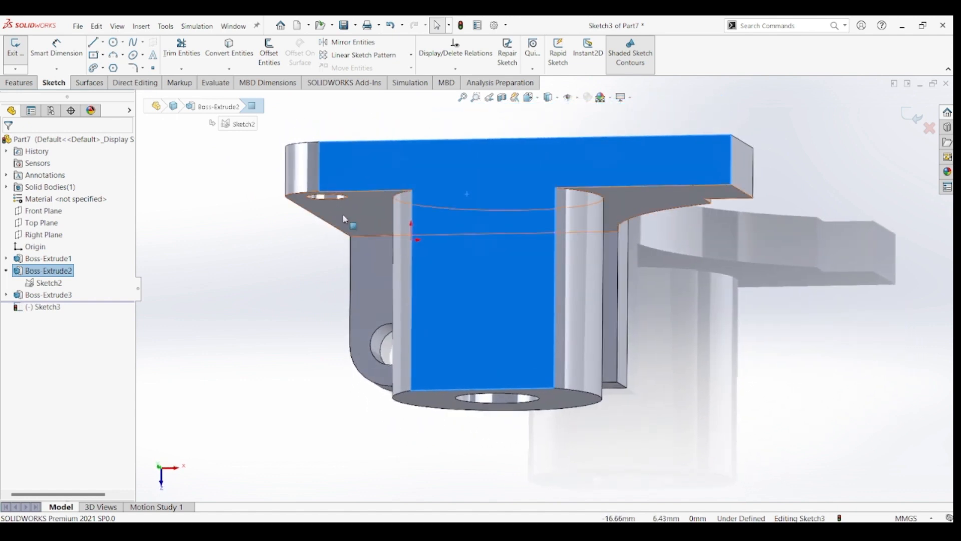
{"action": "left_click", "coordinate": [537, 102]}
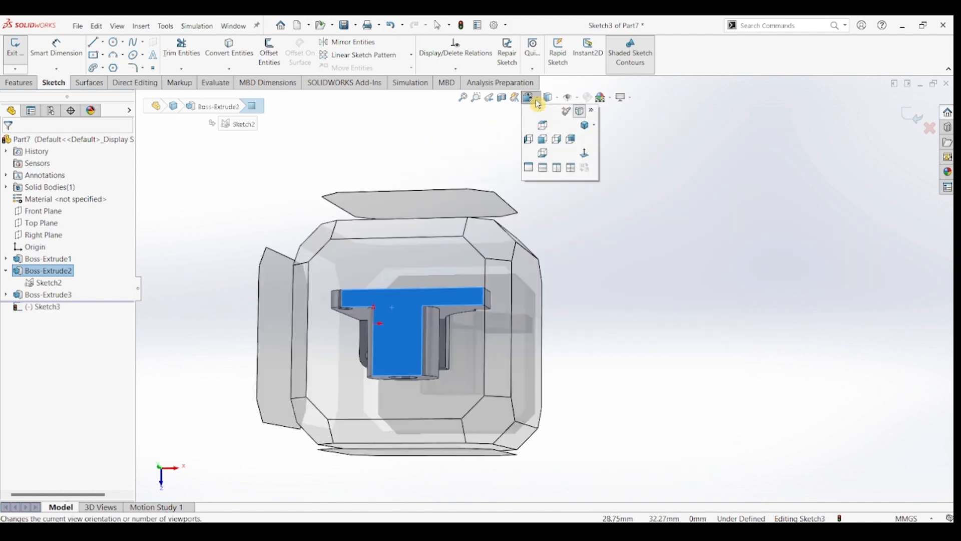
{"action": "left_click", "coordinate": [542, 139]}
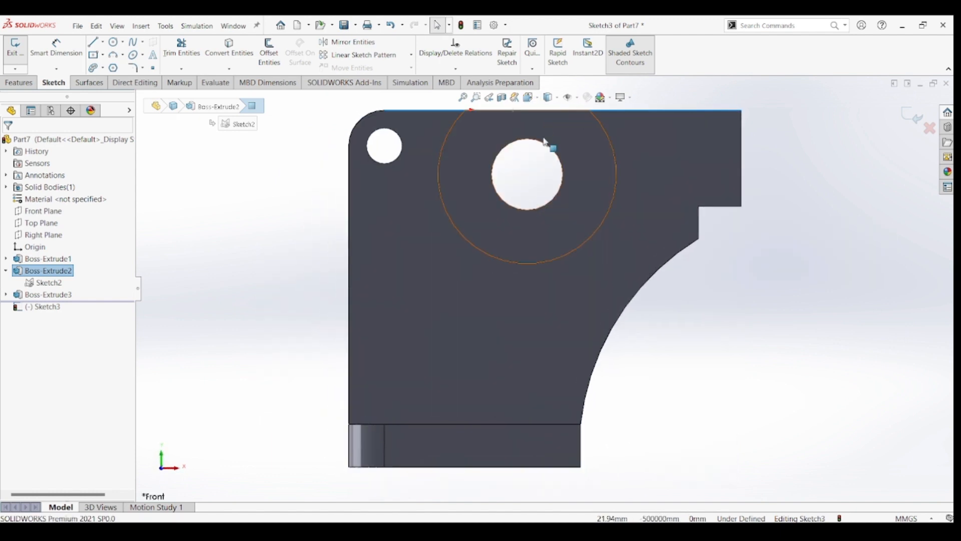
{"action": "left_click", "coordinate": [537, 103]}
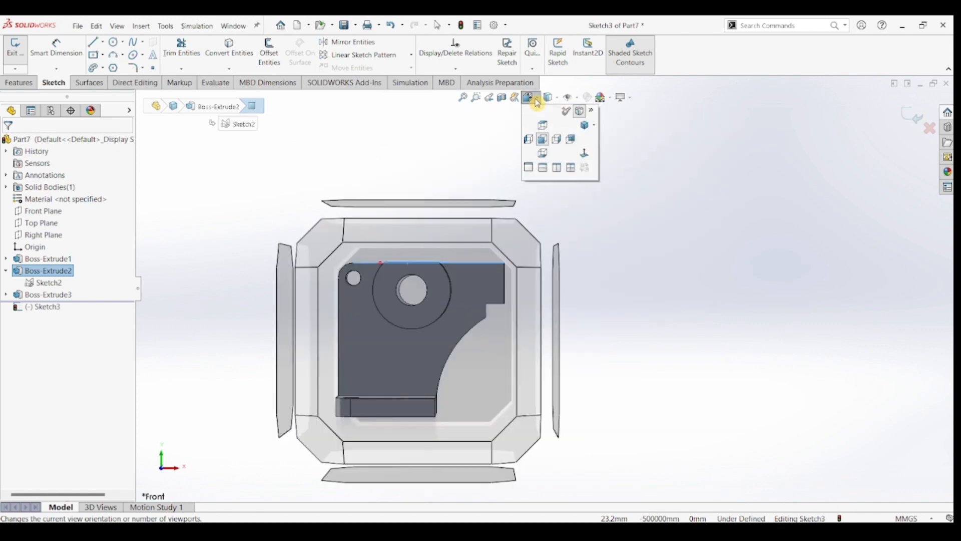
{"action": "left_click", "coordinate": [548, 129]}
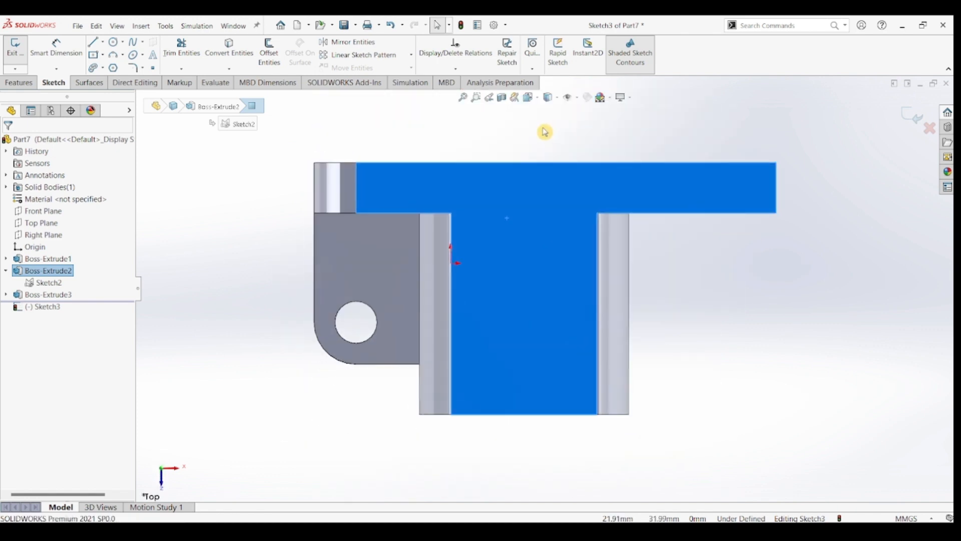
{"action": "left_click", "coordinate": [530, 97]}
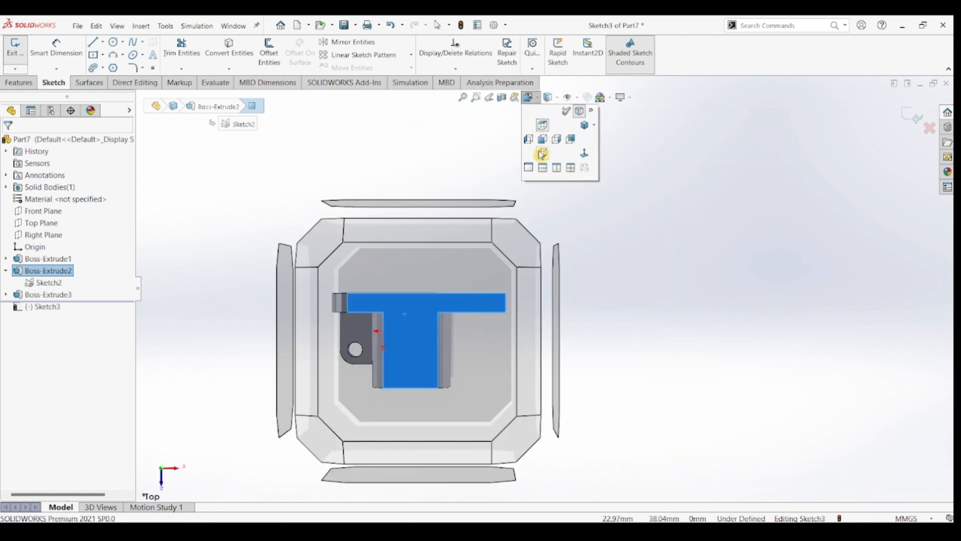
{"action": "left_click", "coordinate": [541, 154]}
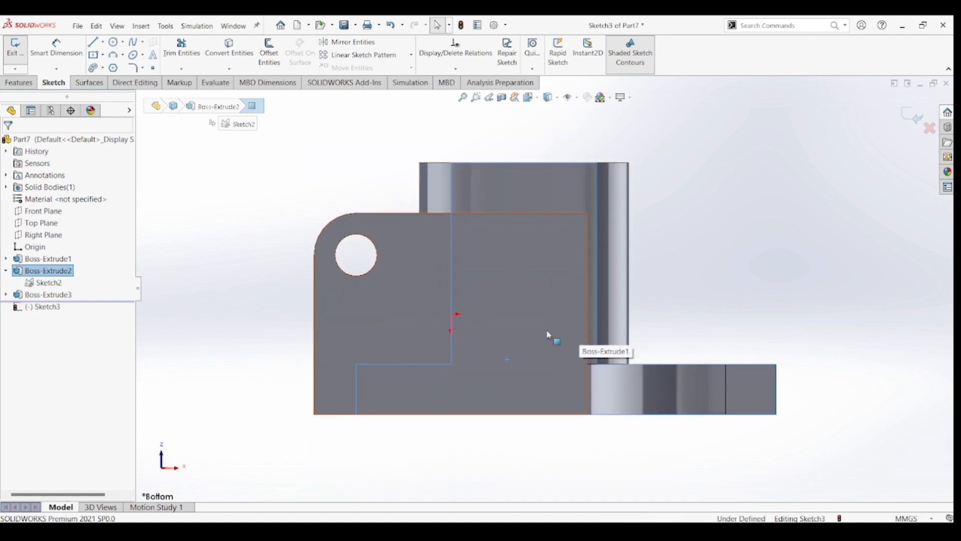
{"action": "mouse_move", "coordinate": [543, 337]}
{"action": "middle_mouse_down"}
{"action": "mouse_move", "coordinate": [532, 361]}
{"action": "mouse_move", "coordinate": [538, 337]}
{"action": "middle_mouse_up"}
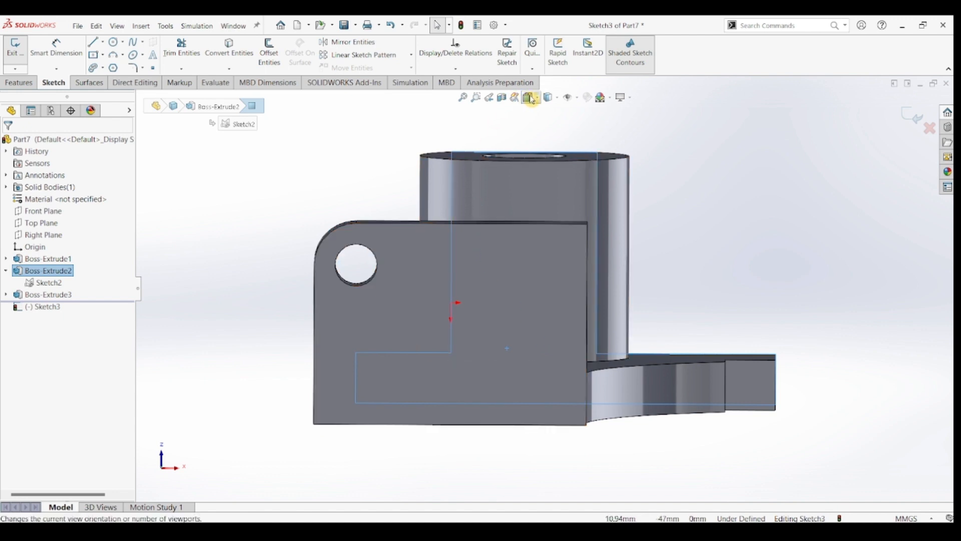
{"action": "left_click", "coordinate": [537, 99]}
{"action": "left_click", "coordinate": [543, 161]}
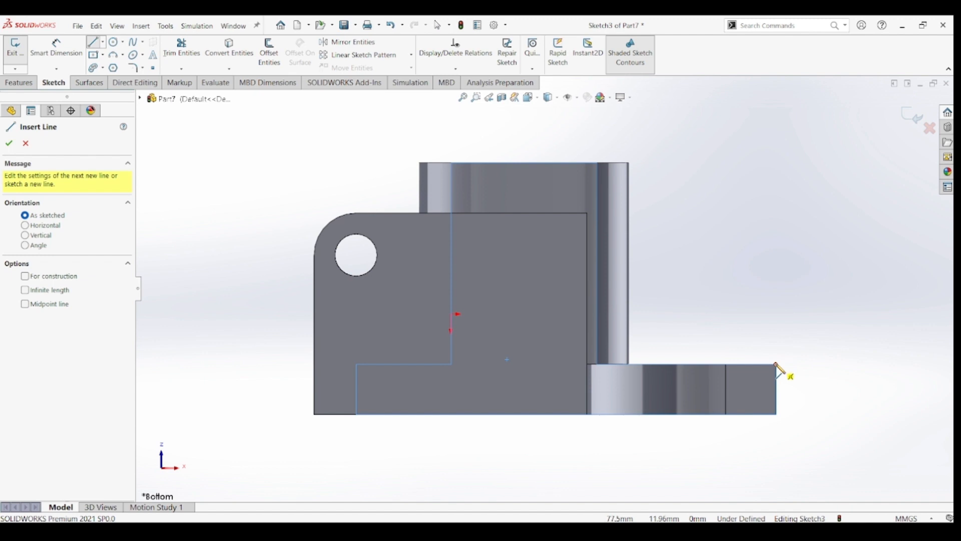
{"action": "left_click", "coordinate": [777, 365]}
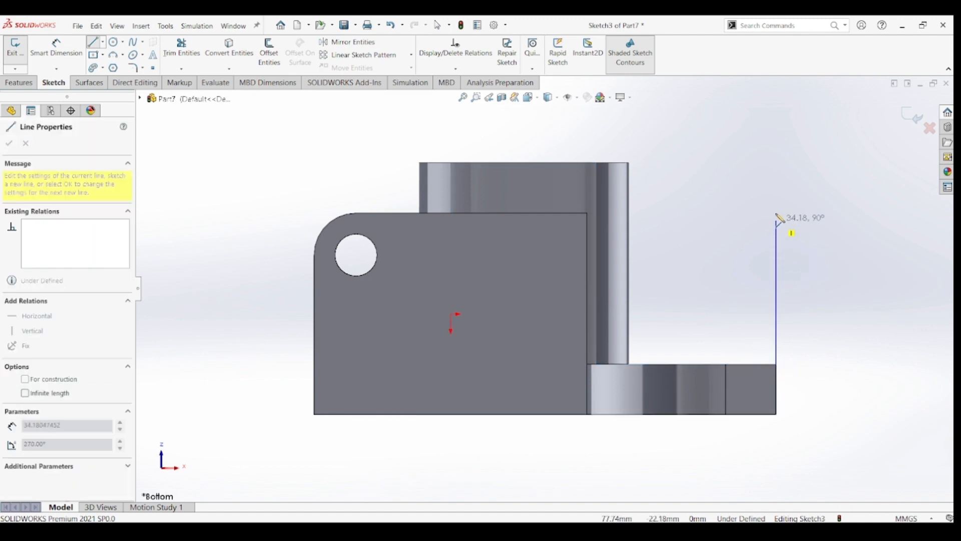
{"action": "left_click", "coordinate": [620, 163]}
{"action": "key", "text": "Escape"}
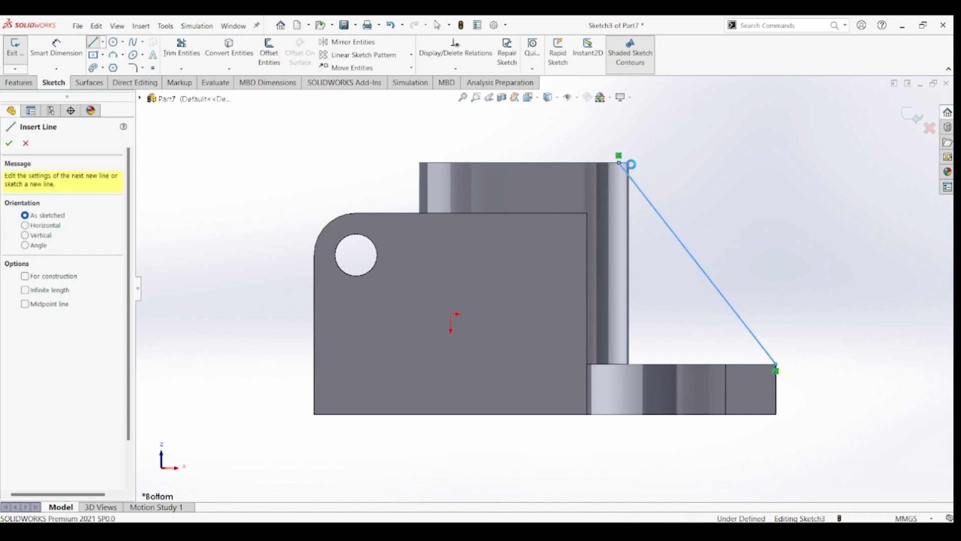
{"action": "key", "text": "Escape"}
{"action": "key", "text": "ctrl+z"}
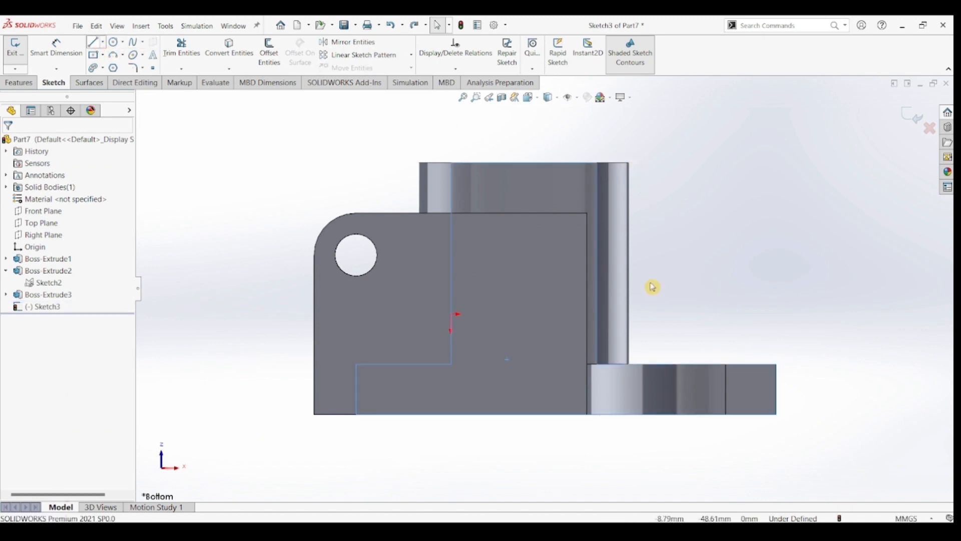
- Sketch a straight line from the upright's outer corner to near the boss's end level, and a second line about 60 mm long back onto the boss's end edge
{"action": "key", "text": "l"}
{"action": "left_click", "coordinate": [776, 364]}
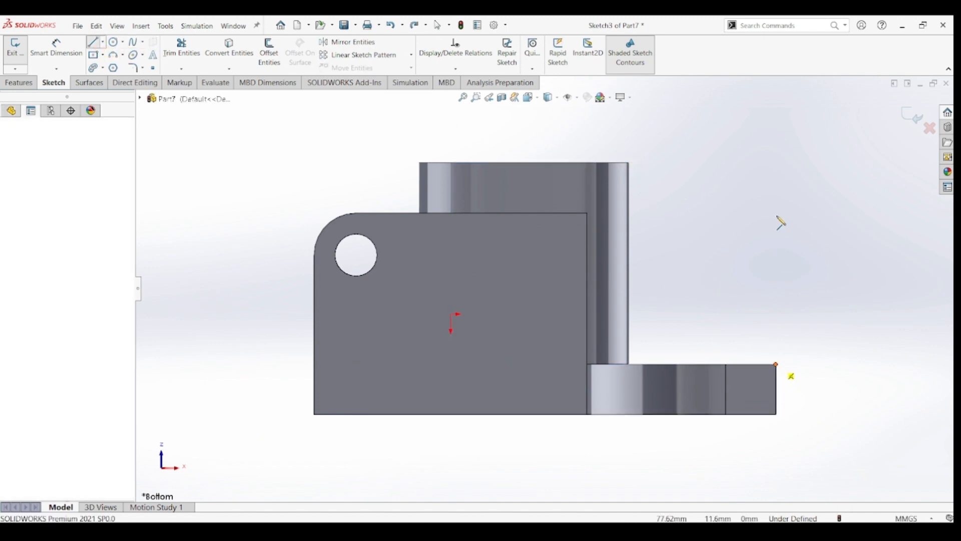
{"action": "left_click", "coordinate": [776, 168]}
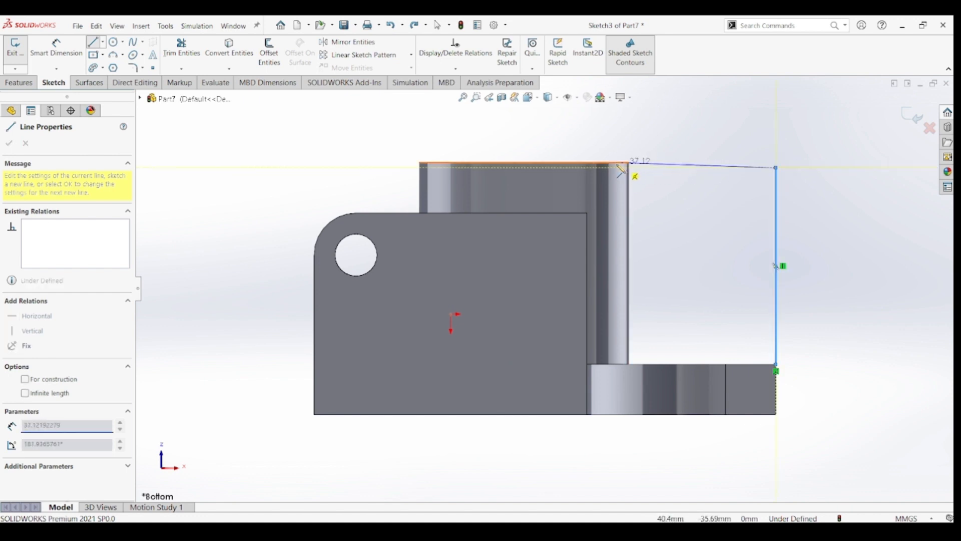
{"action": "left_click", "coordinate": [526, 164]}
{"action": "key", "text": "Escape"}
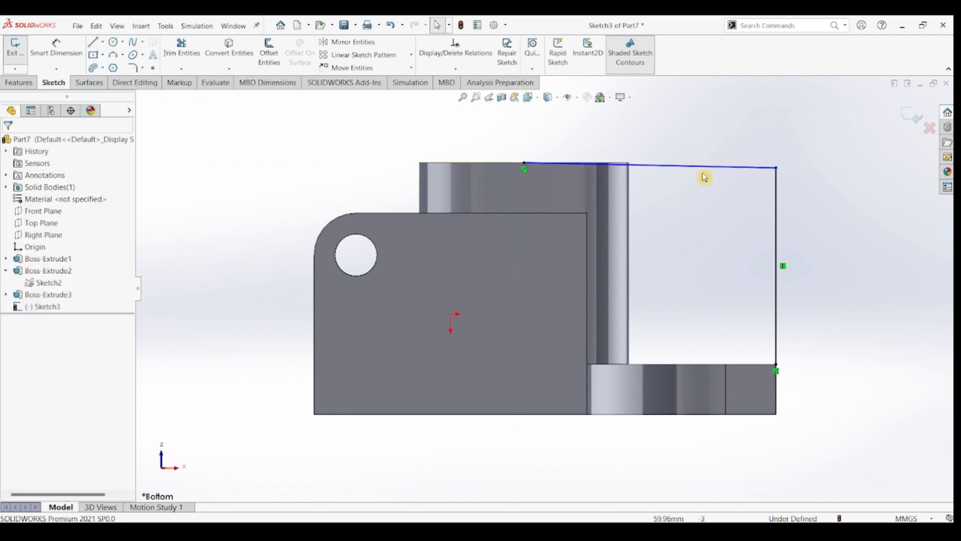
- Make the slightly slanted line running to the boss's end edge horizontal
{"action": "left_click", "coordinate": [704, 167]}
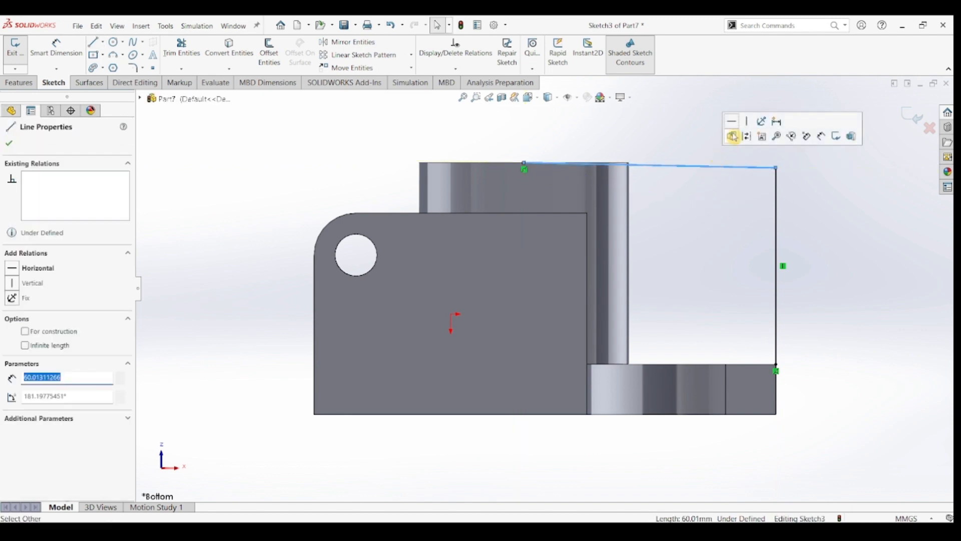
{"action": "left_click", "coordinate": [732, 122]}
{"action": "left_click", "coordinate": [868, 245]}
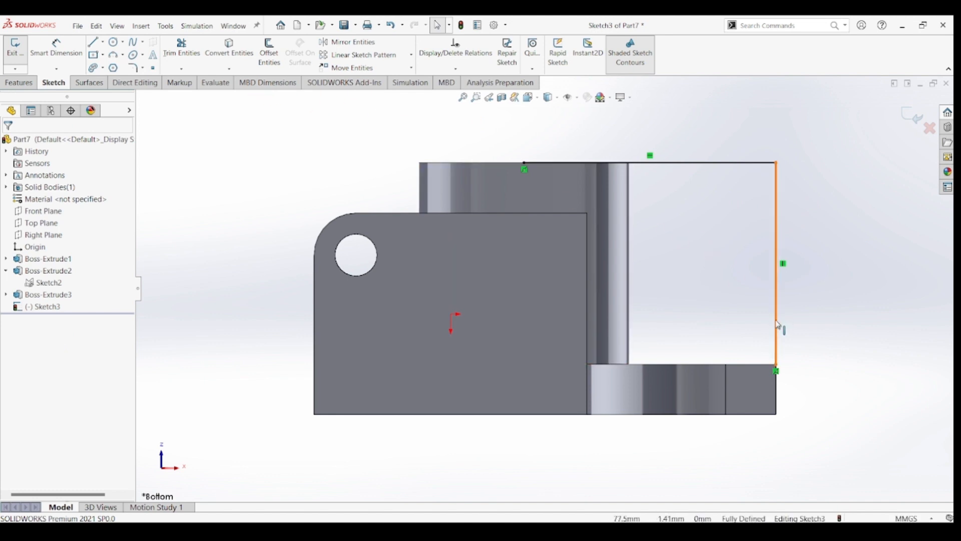
- Apply a 30 mm sketch fillet to the corner where the horizontal and vertical lines meet
{"action": "left_click", "coordinate": [133, 67]}
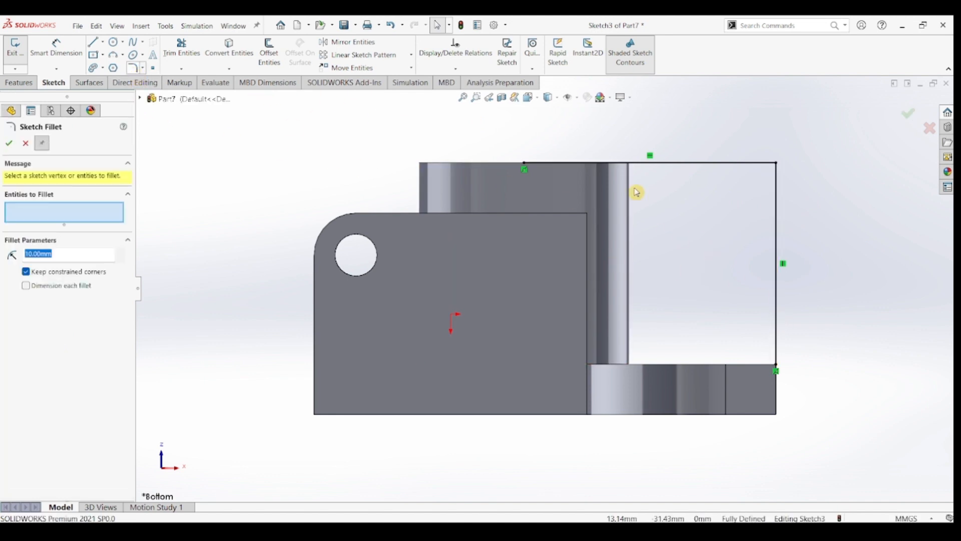
{"action": "left_click", "coordinate": [776, 164]}
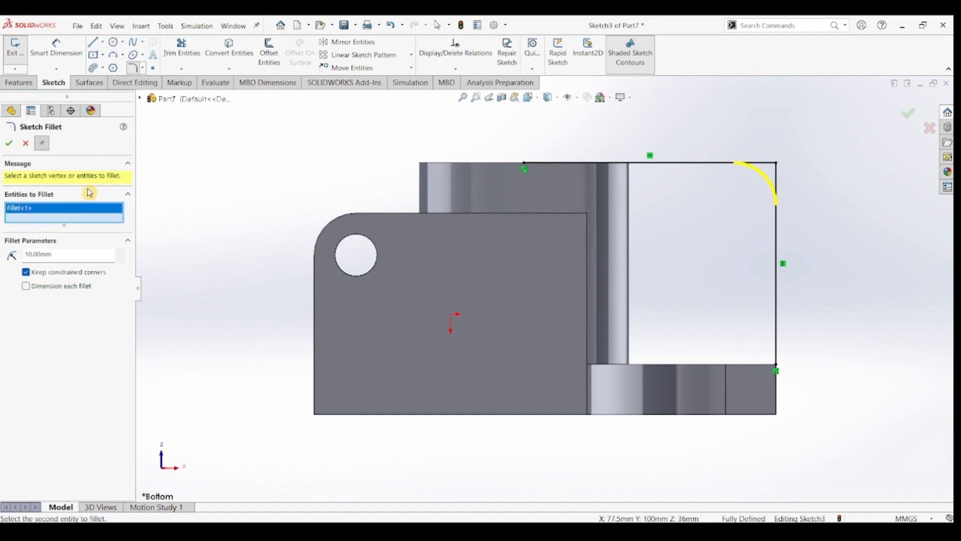
{"action": "left_click", "coordinate": [23, 257]}
{"action": "type", "text": "30"}
{"action": "key", "text": "Return"}
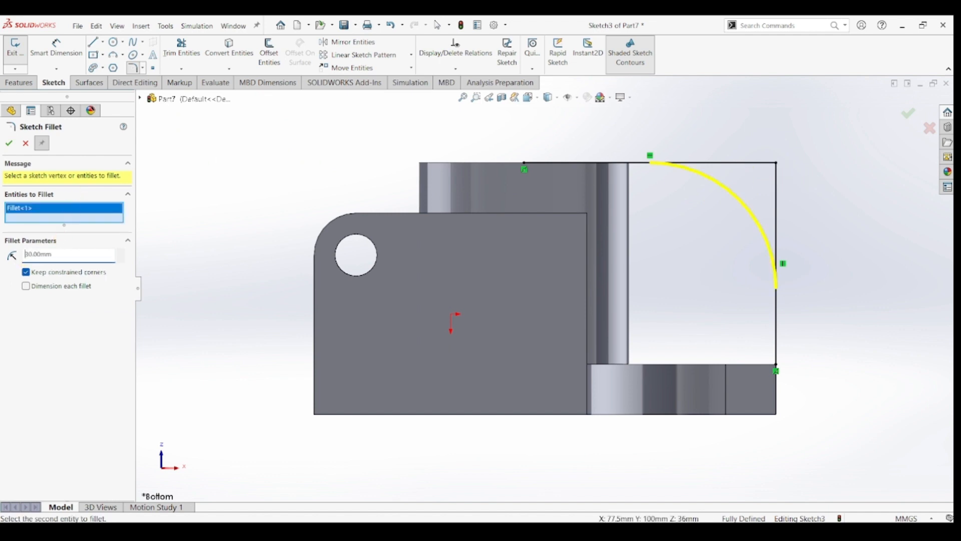
{"action": "left_click", "coordinate": [116, 46]}
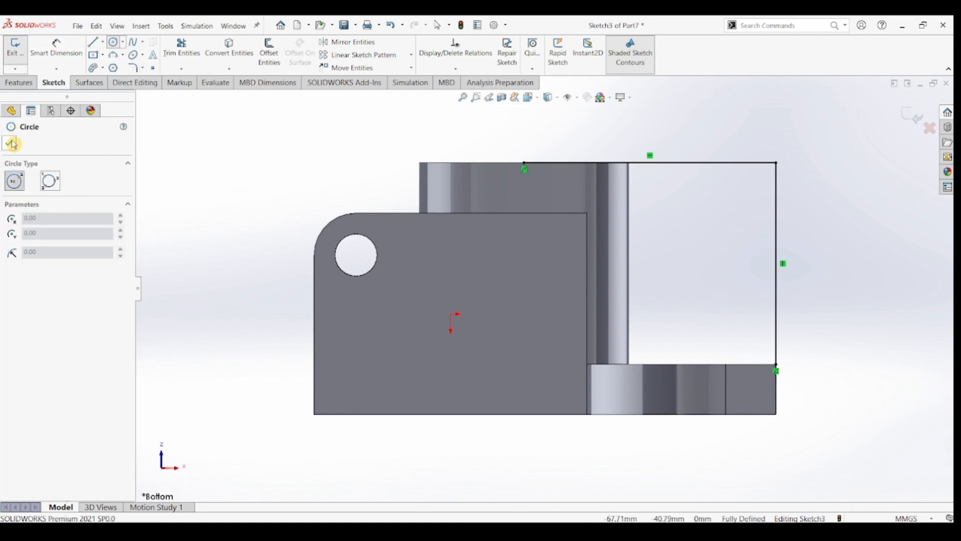
{"action": "left_click", "coordinate": [12, 144]}
{"action": "left_click", "coordinate": [133, 69]}
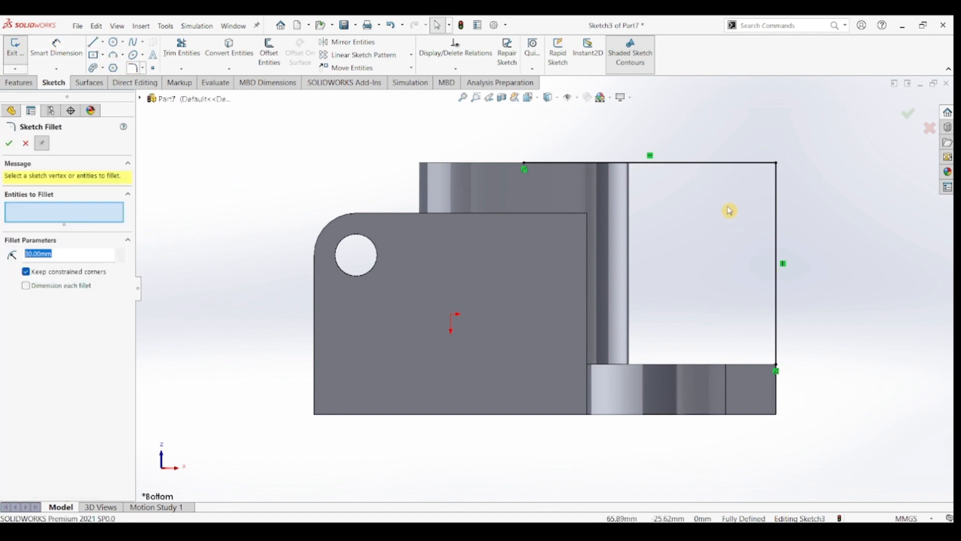
{"action": "left_click", "coordinate": [777, 165]}
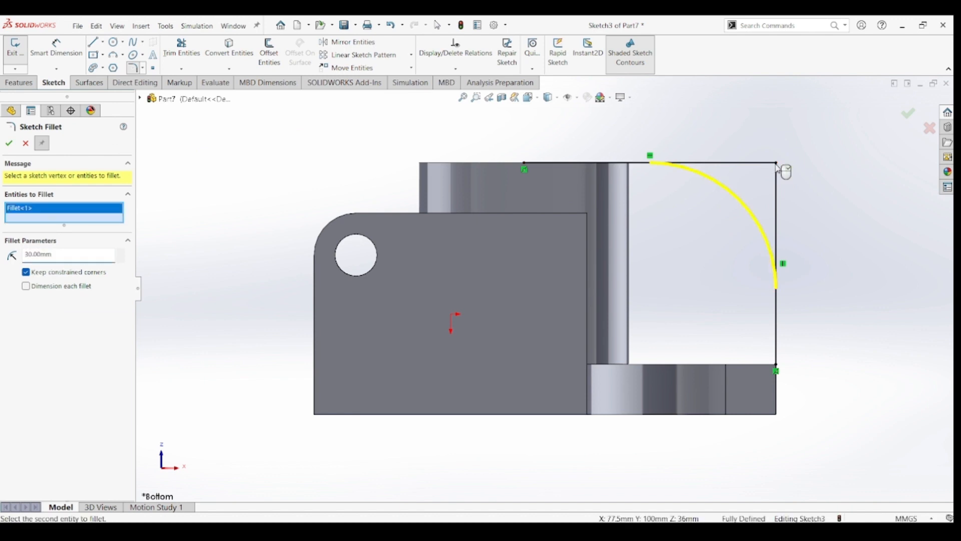
{"action": "left_click", "coordinate": [10, 145]}
- Sketch a circle about 9.9 mm in diameter in the open area inside the rounded corner
{"action": "left_click", "coordinate": [113, 42]}
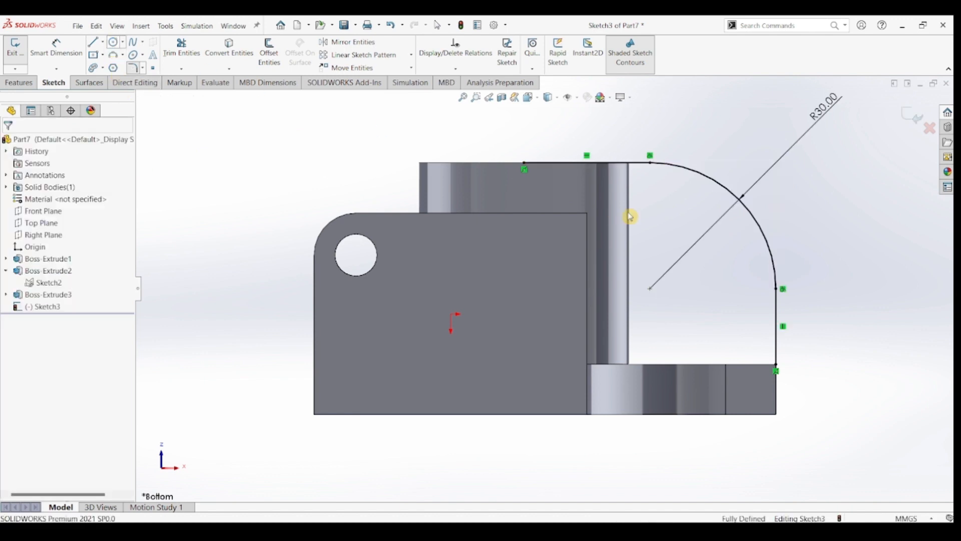
{"action": "left_click", "coordinate": [676, 234]}
{"action": "left_click", "coordinate": [695, 255]}
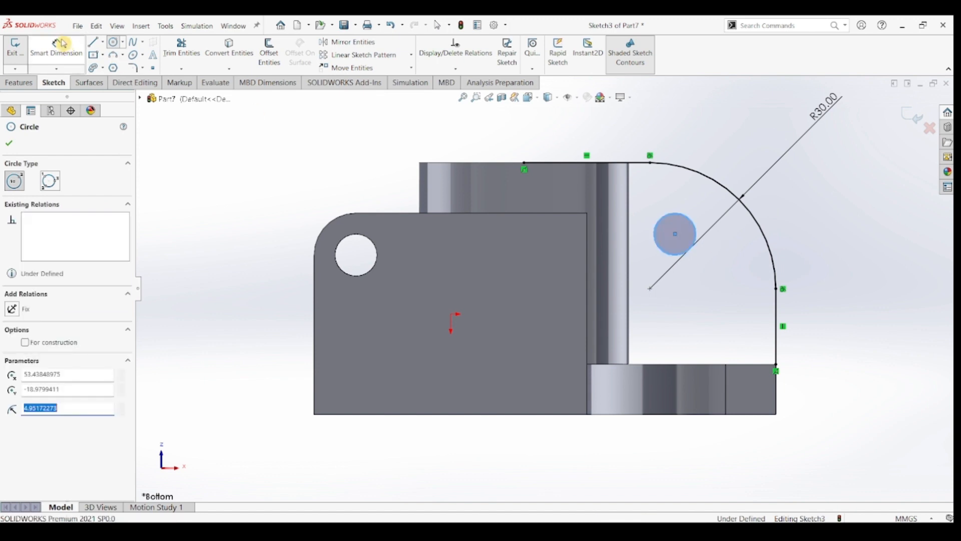
- Dimension the circle's diameter to 12 mm
{"action": "right_click_drag", "start_coordinate": [695, 255], "coordinate": [586, 193]}
{"action": "left_click", "coordinate": [696, 234]}
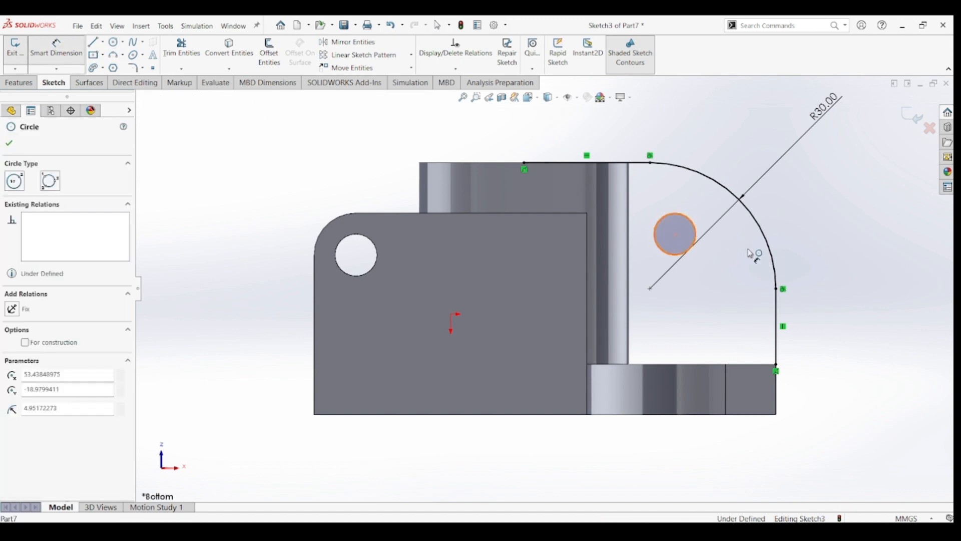
{"action": "left_click", "coordinate": [750, 256]}
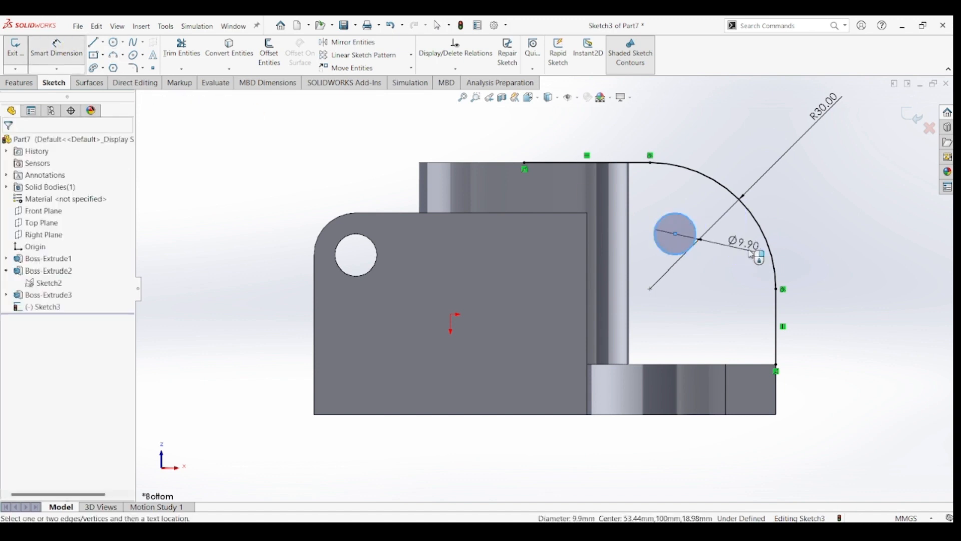
{"action": "type", "text": "10"}
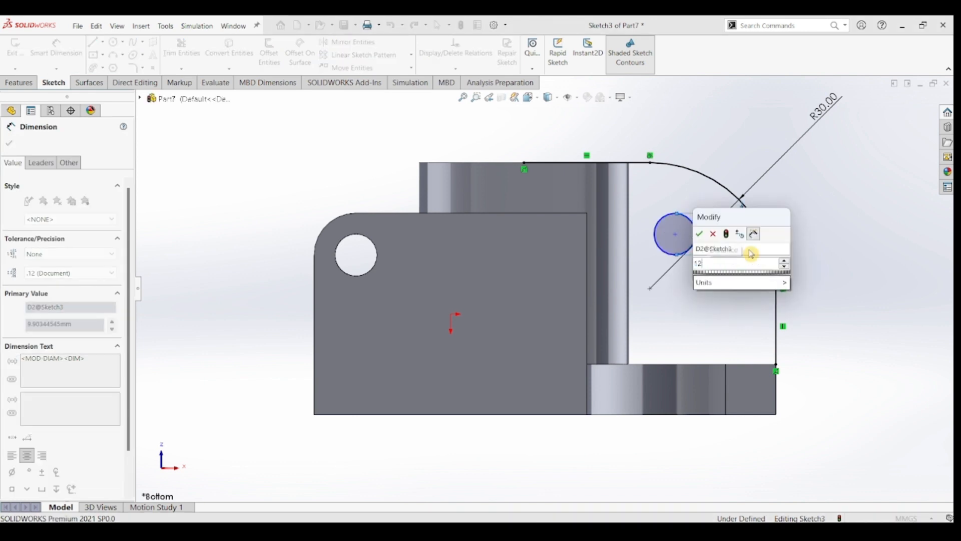
{"action": "key", "text": "Return"}
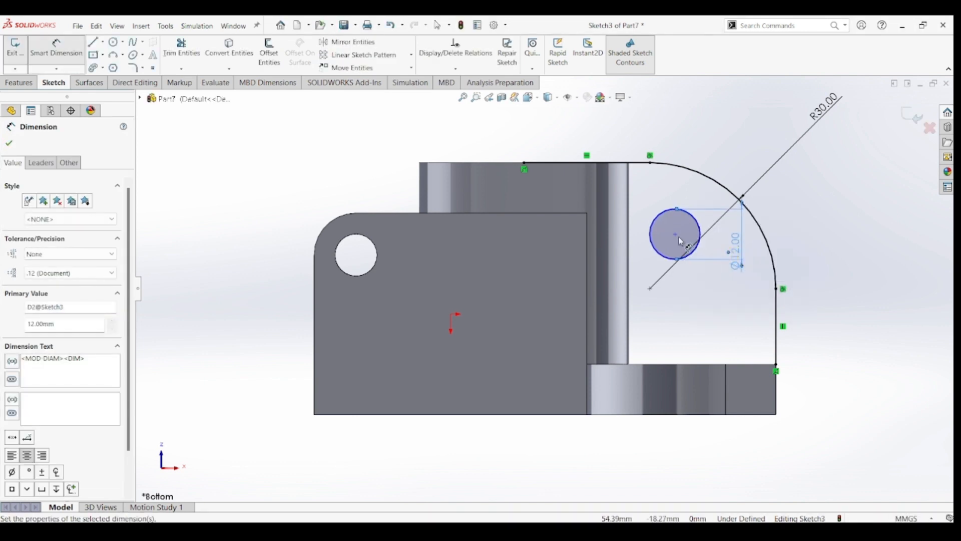
- Dimension the vertical distance between the circle's centre and the horizontal line to 24 mm
{"action": "left_click", "coordinate": [676, 234]}
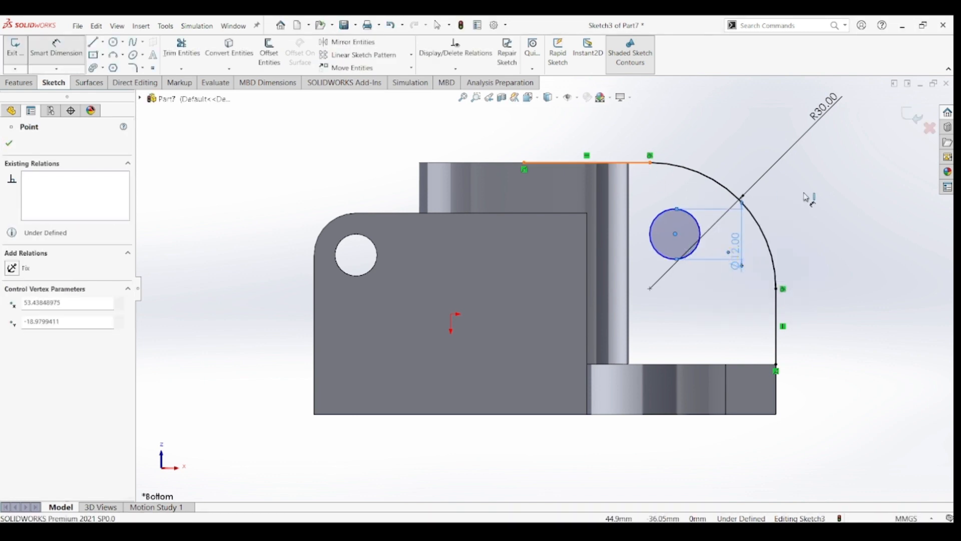
{"action": "left_click", "coordinate": [643, 163]}
{"action": "left_click", "coordinate": [816, 197]}
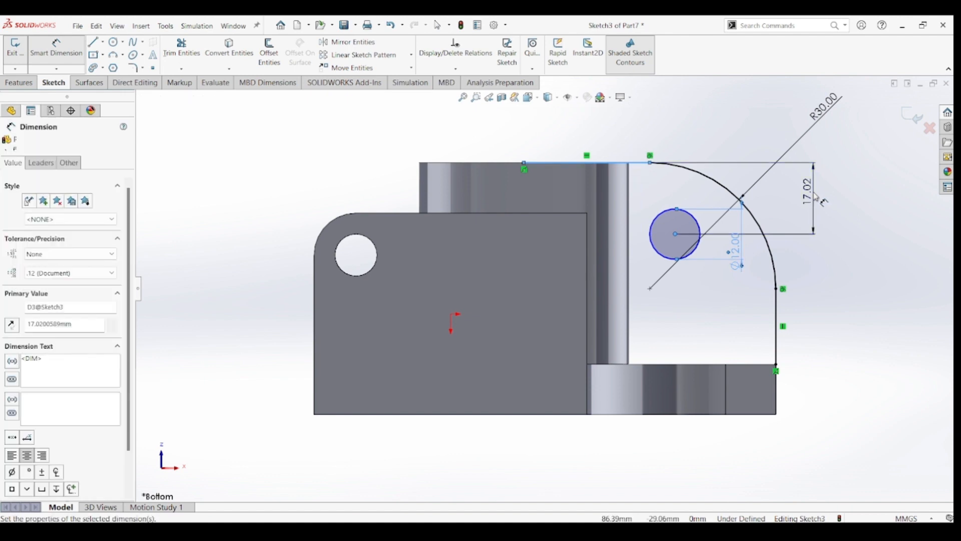
{"action": "key", "text": "Return"}
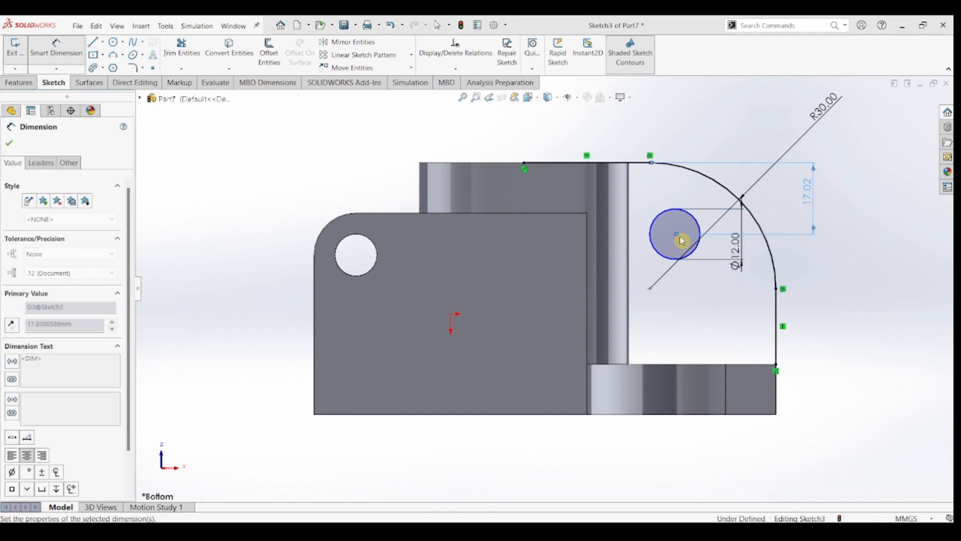
{"action": "left_click_drag", "start_coordinate": [677, 263], "coordinate": [776, 298]}
{"action": "key", "text": "Escape"}
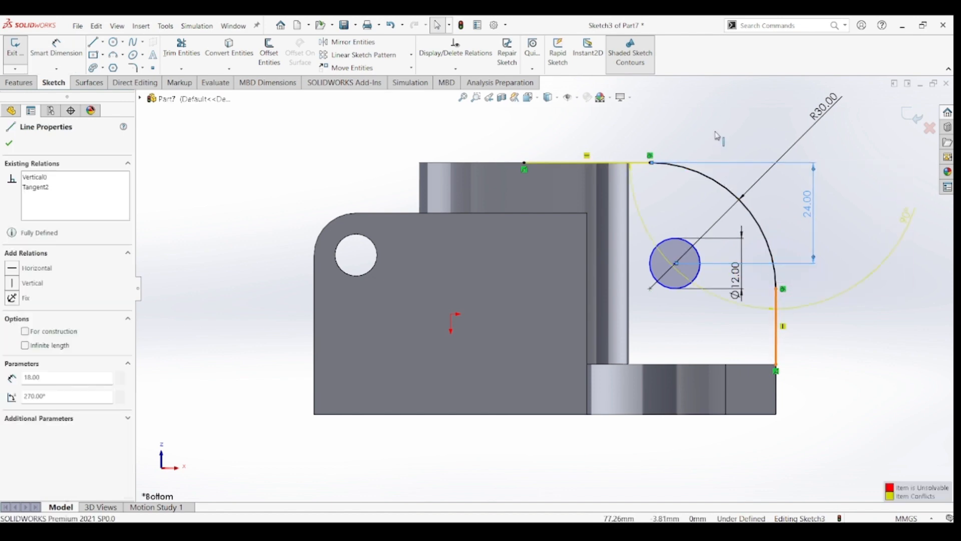
{"action": "left_click", "coordinate": [712, 146]}
- Dimension the horizontal distance from the circle's centre to the vertical line at its drawn value
{"action": "left_click", "coordinate": [58, 45]}
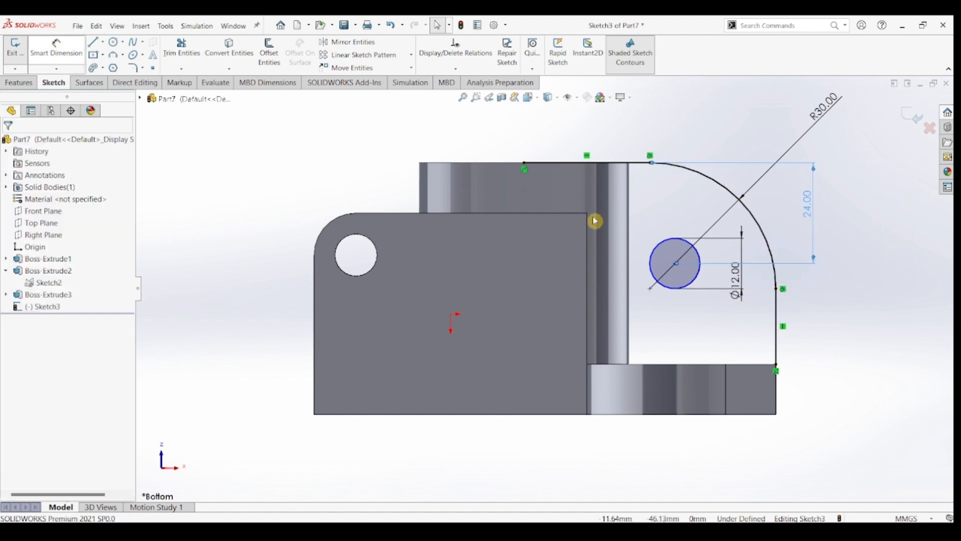
{"action": "left_click", "coordinate": [676, 264]}
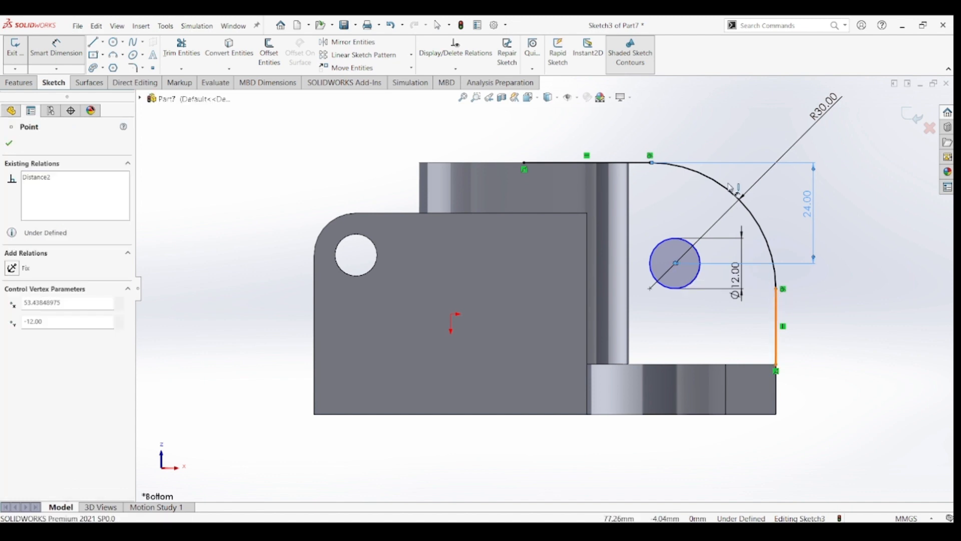
{"action": "left_click", "coordinate": [727, 140]}
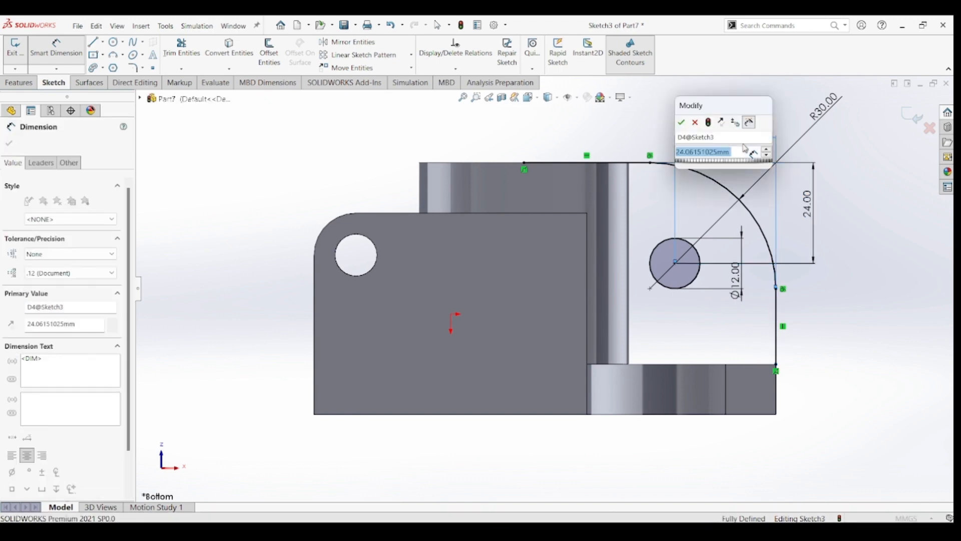
{"action": "type", "text": "20"}
{"action": "key", "text": "Escape"}
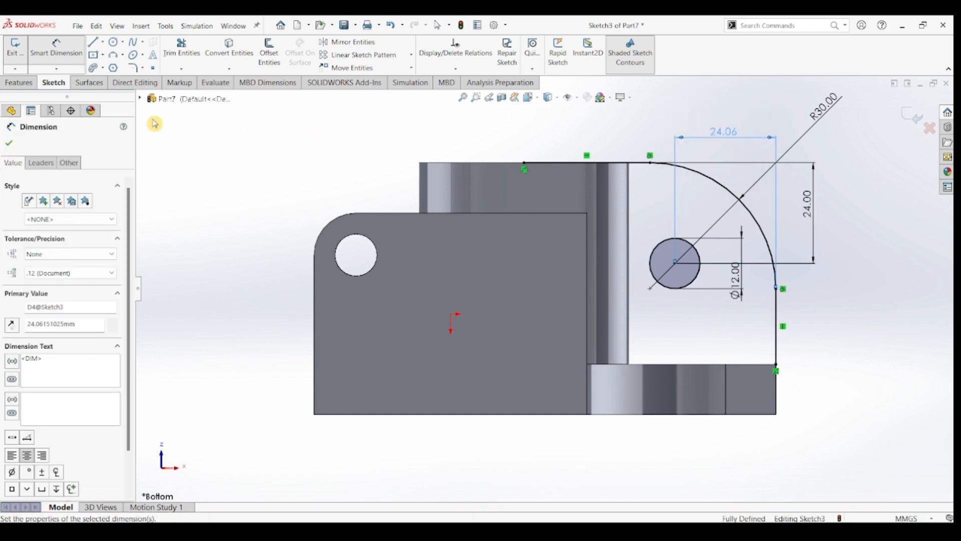
- Extrude the region around the circle, between the boss, the upright and the rounded outline, 12 mm downward with the direction reversed and the result merged
{"action": "left_click", "coordinate": [19, 82]}
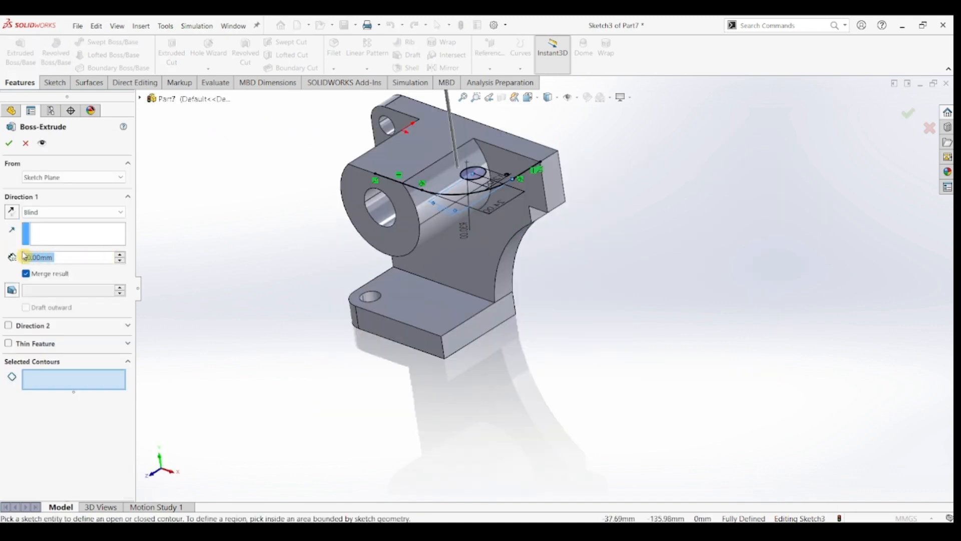
{"action": "left_click", "coordinate": [11, 213]}
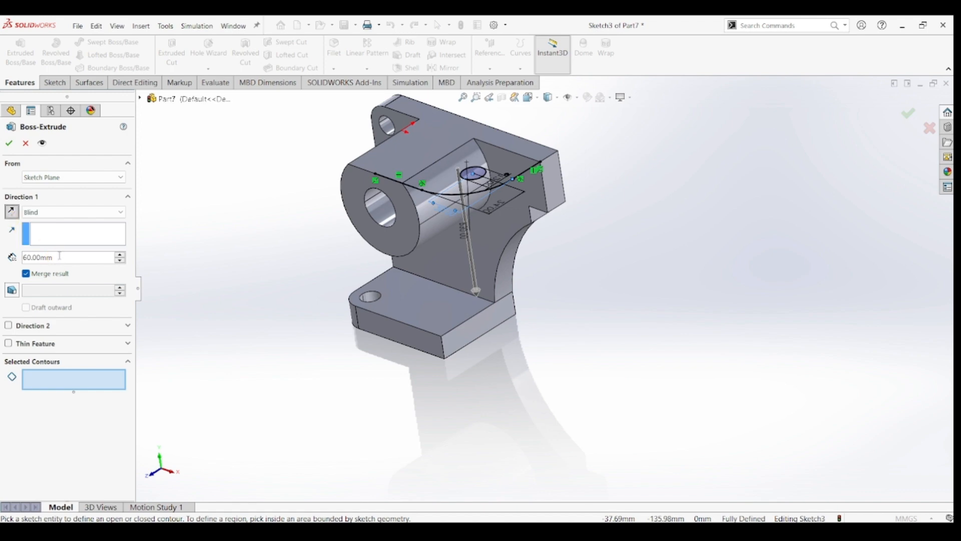
{"action": "type", "text": "12"}
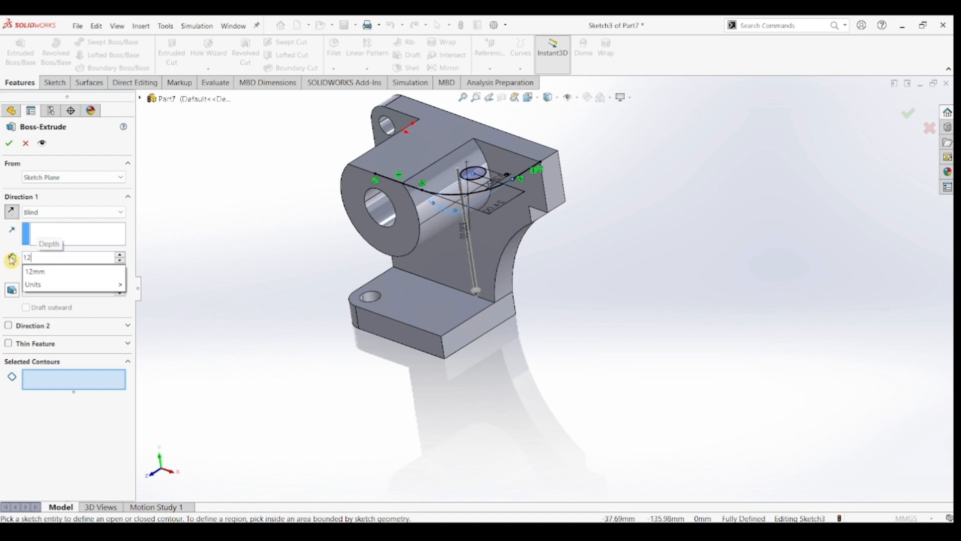
{"action": "key", "text": "Return"}
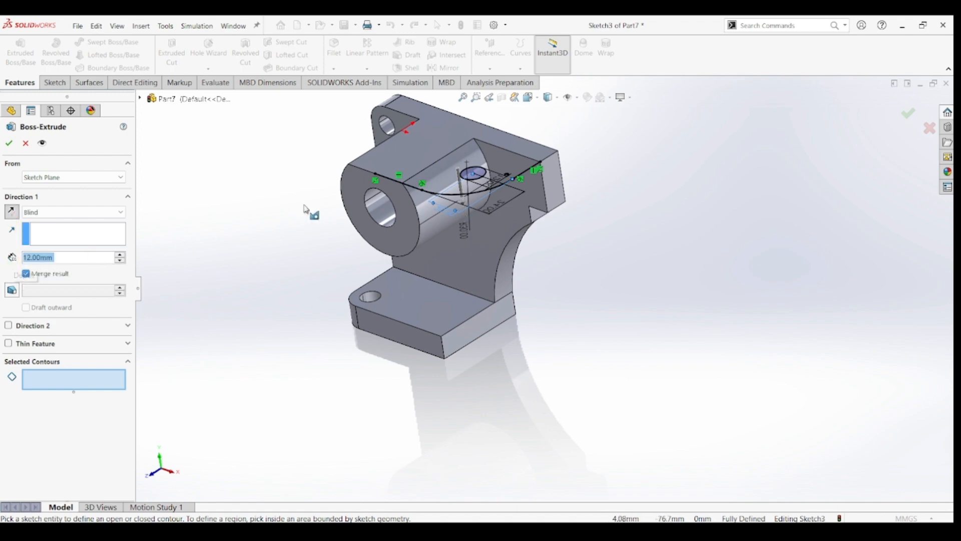
{"action": "left_click", "coordinate": [507, 167]}
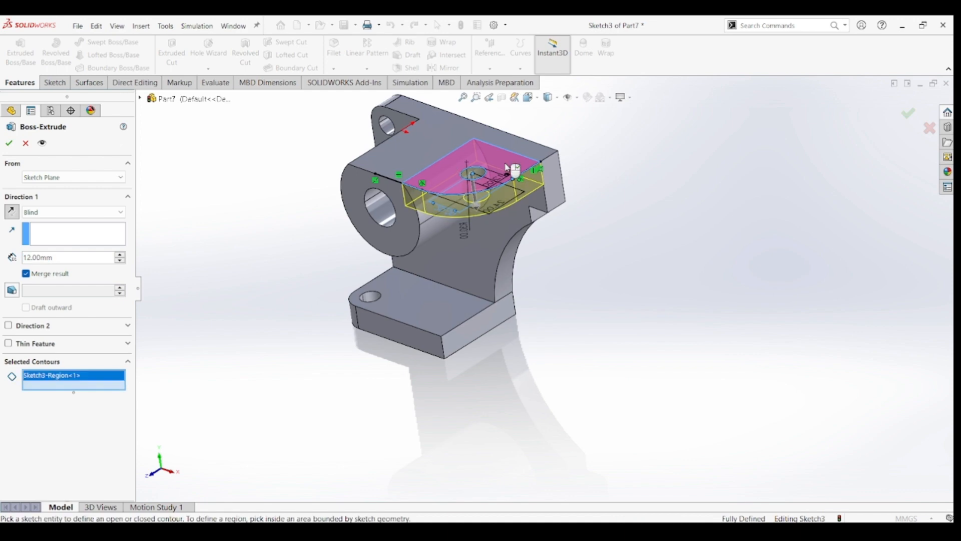
{"action": "left_click", "coordinate": [13, 142]}
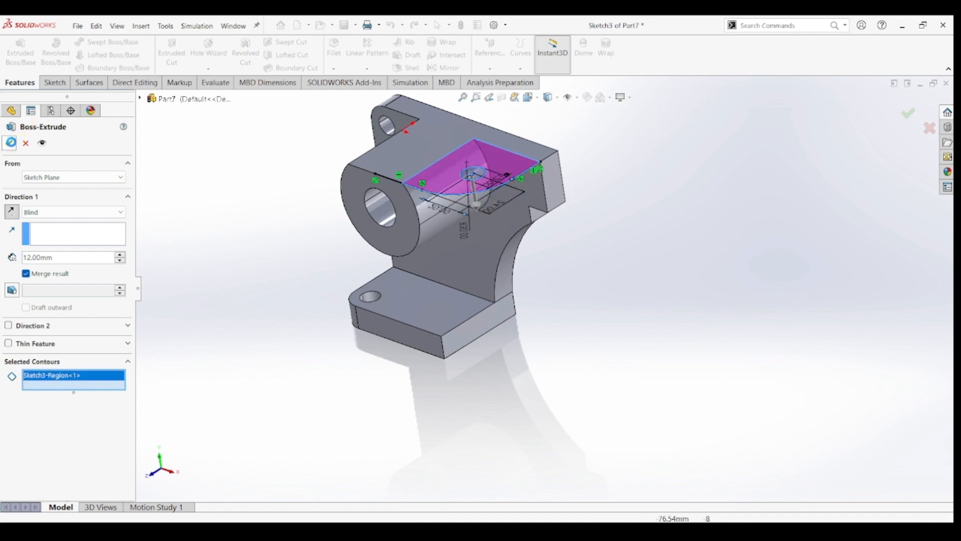
{"action": "left_click", "coordinate": [580, 278]}
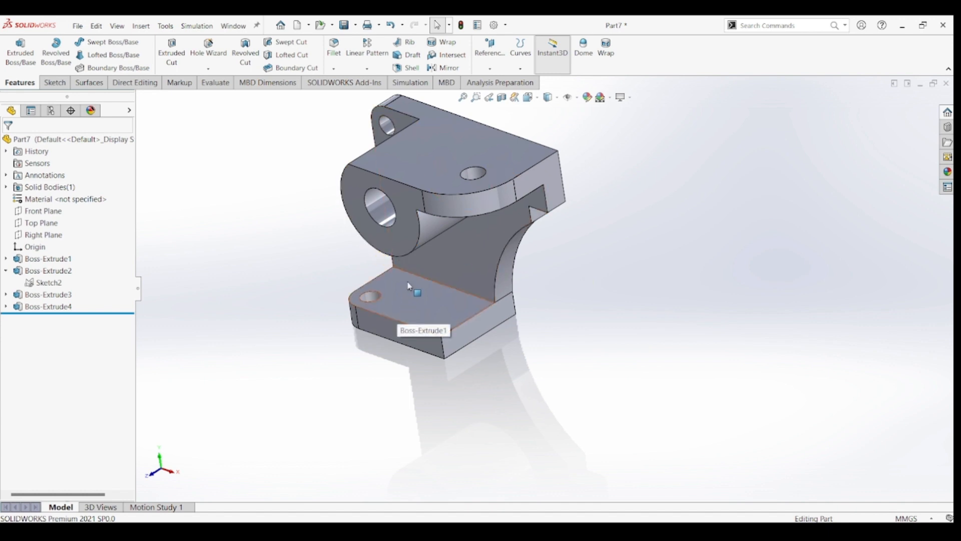
- Sketch a centre rectangle about 10 by 6.6 mm on the boss's front face, centred on its top edge above the bore
{"action": "left_click", "coordinate": [350, 184]}
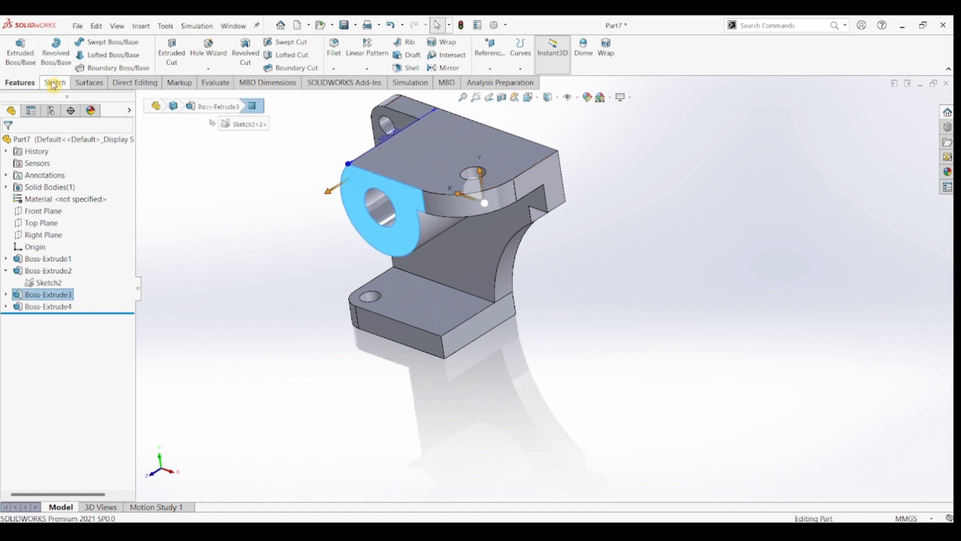
{"action": "left_click", "coordinate": [19, 57]}
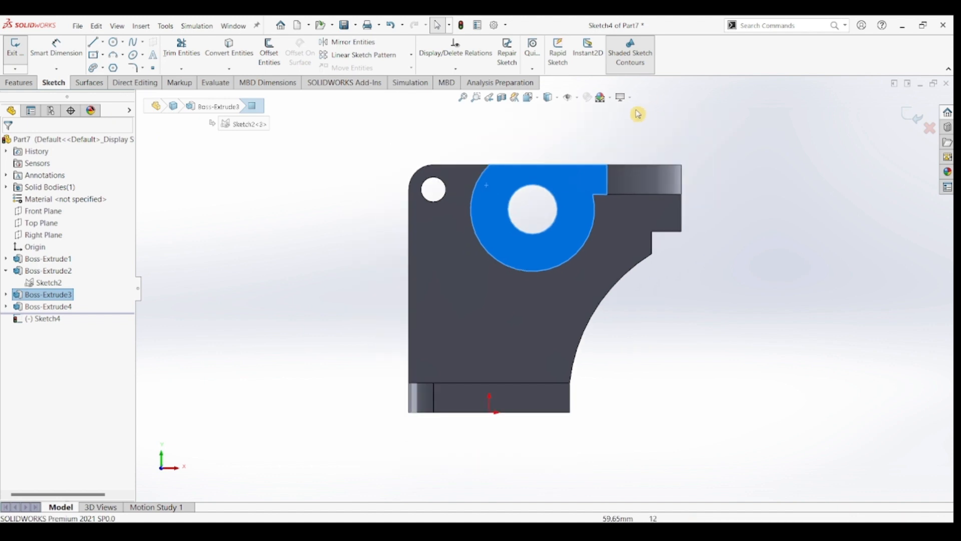
{"action": "left_click", "coordinate": [96, 56]}
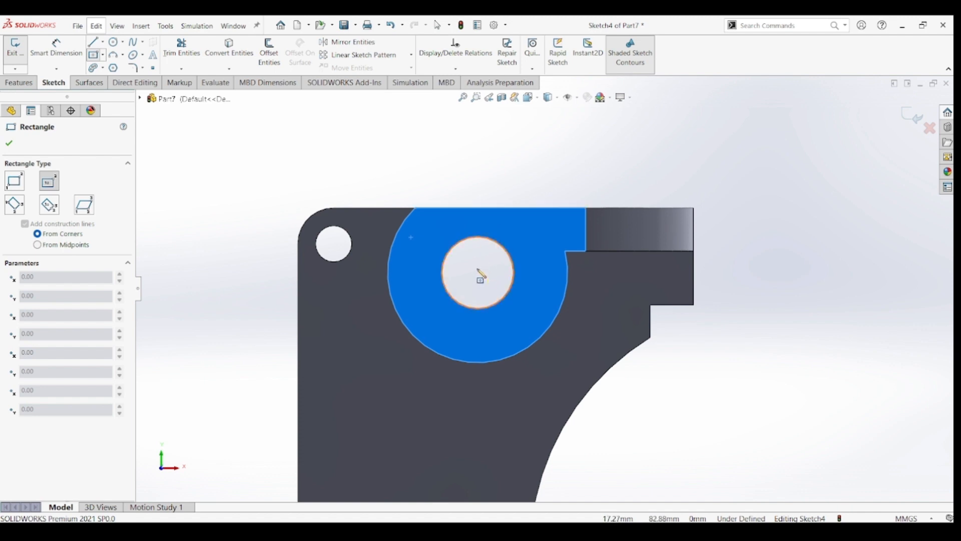
{"action": "left_click", "coordinate": [477, 208]}
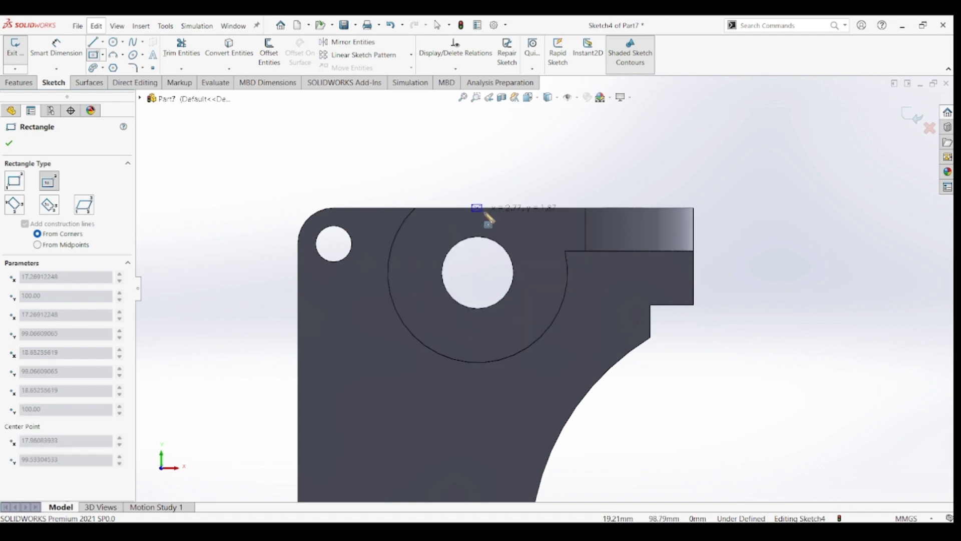
{"action": "left_click", "coordinate": [496, 220]}
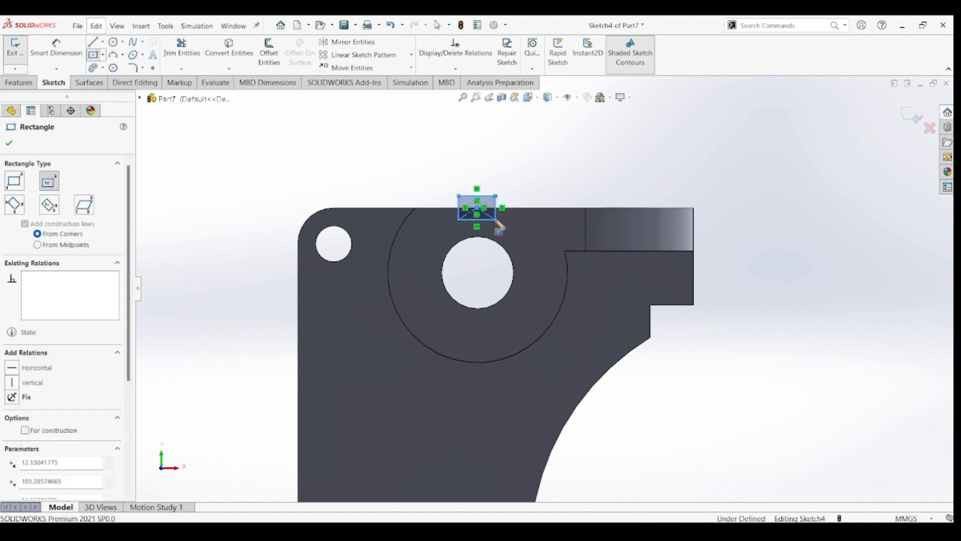
{"action": "key", "text": "Escape"}
- Sketch a vertical construction line about 5.6 mm long downward from the bore's centre
{"action": "left_click", "coordinate": [103, 42]}
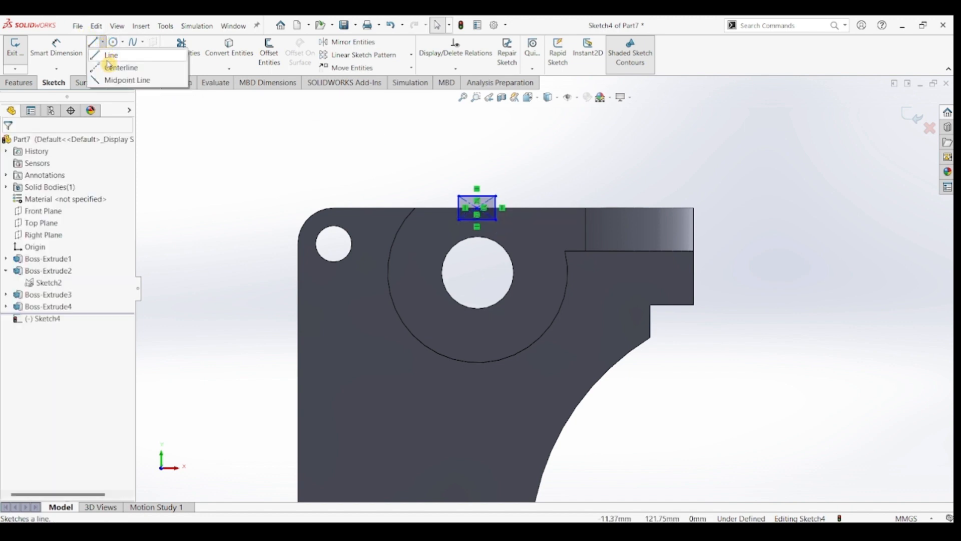
{"action": "left_click", "coordinate": [120, 66]}
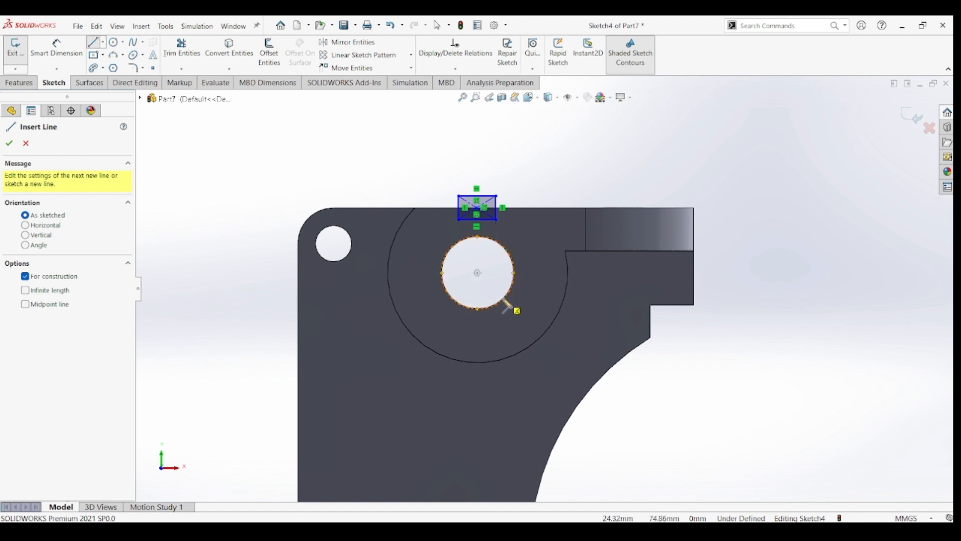
{"action": "left_click", "coordinate": [477, 273]}
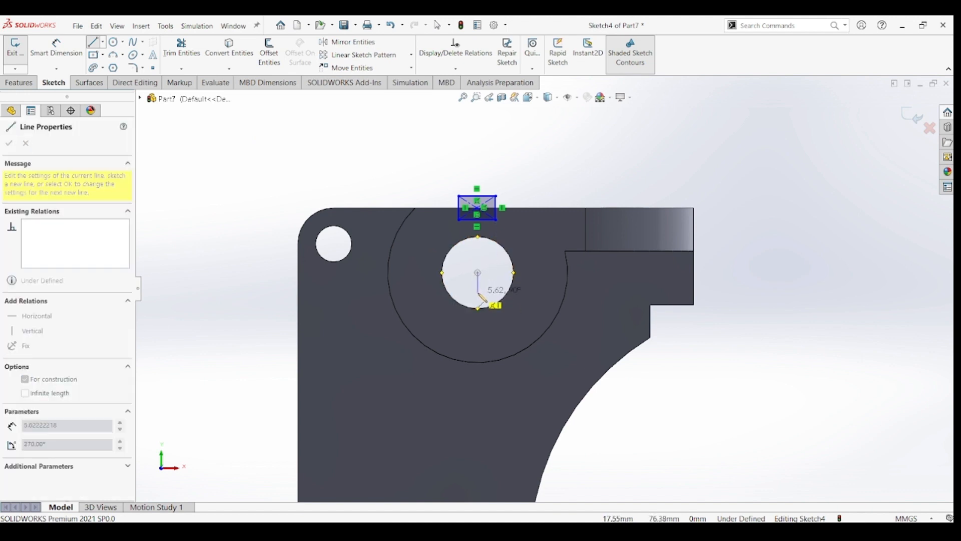
{"action": "key", "text": "Escape"}
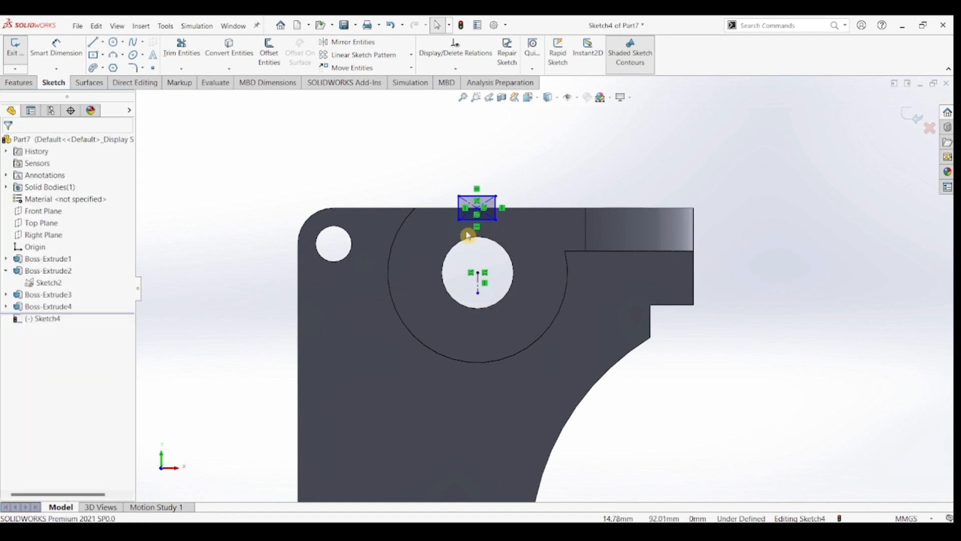
- Make the rectangle's two vertical sides symmetric about the construction line through the bore's centre
{"action": "left_click", "coordinate": [461, 211]}
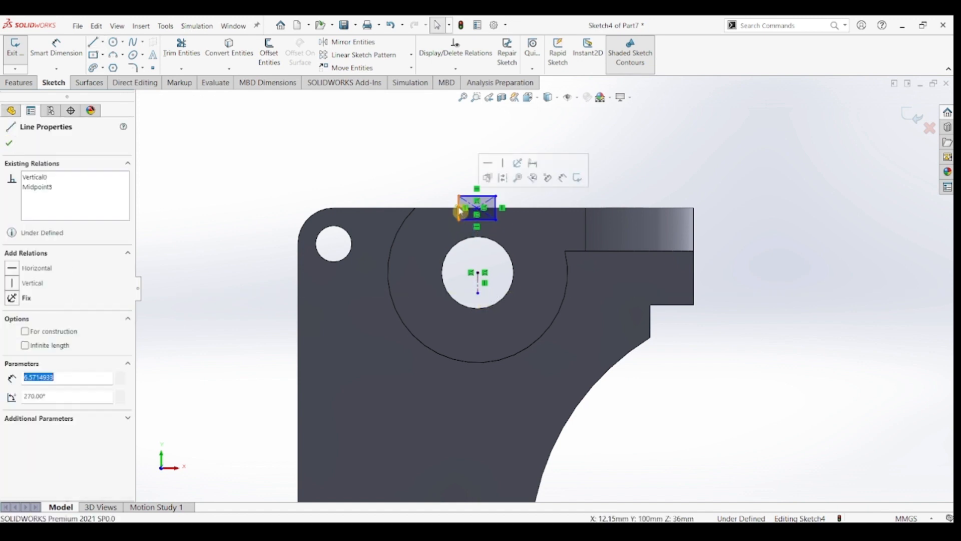
{"action": "left_click", "coordinate": [461, 214]}
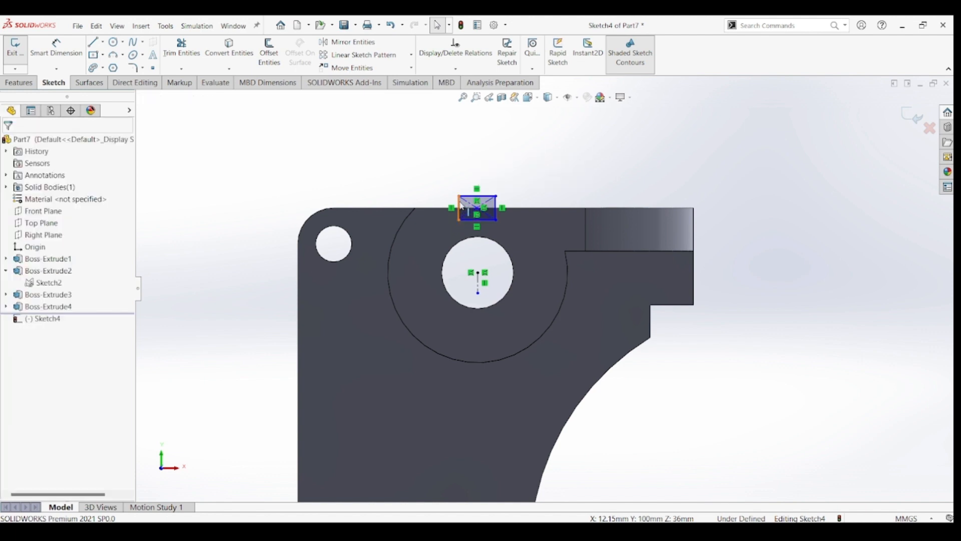
{"action": "left_click", "coordinate": [460, 206]}
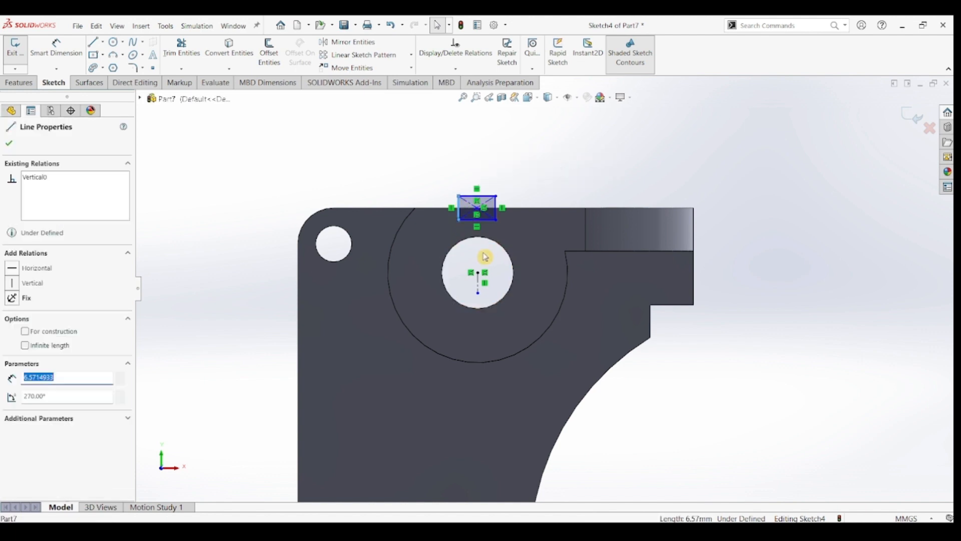
{"action": "left_click", "coordinate": [480, 292], "text": "ctrl"}
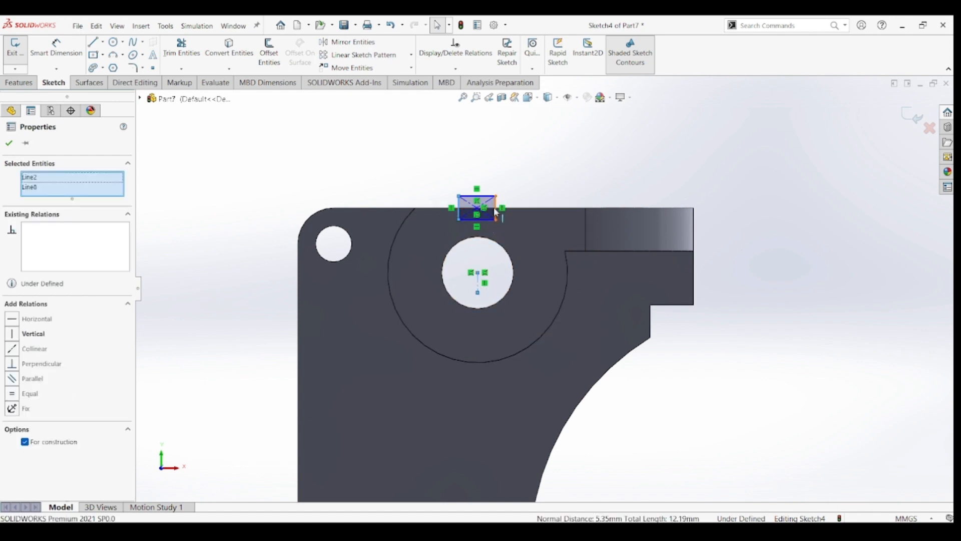
{"action": "left_click", "coordinate": [496, 215], "text": "ctrl"}
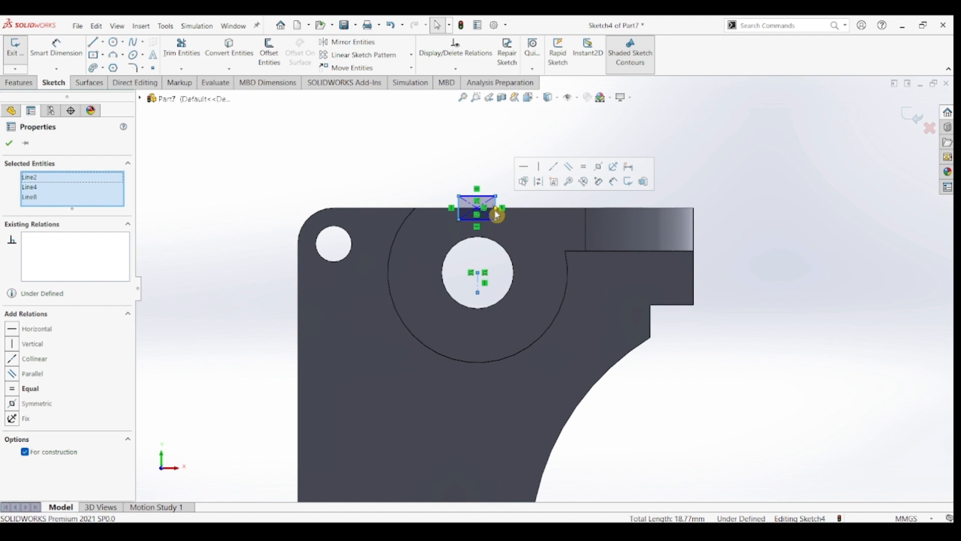
{"action": "left_click", "coordinate": [598, 168]}
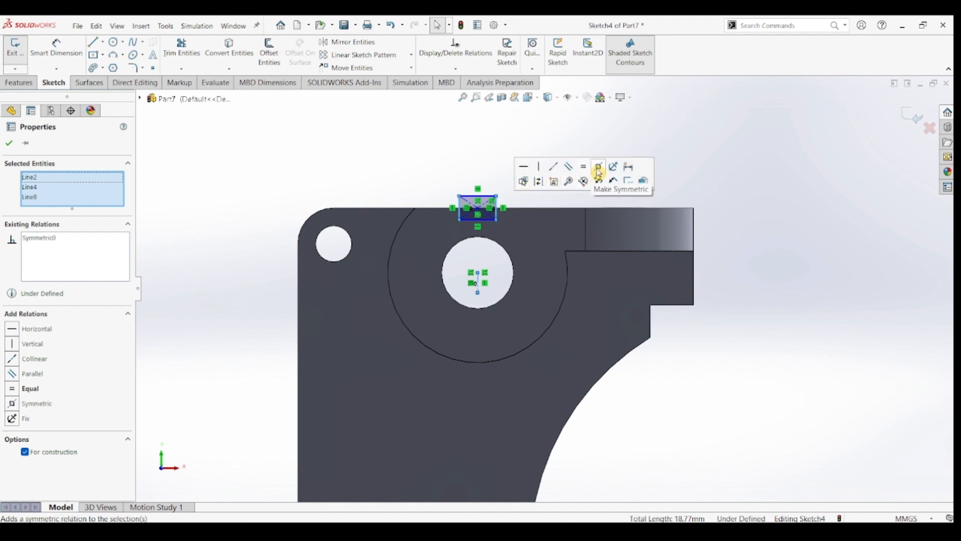
- Dimension the rectangle's width to 16 mm
{"action": "left_click", "coordinate": [60, 54]}
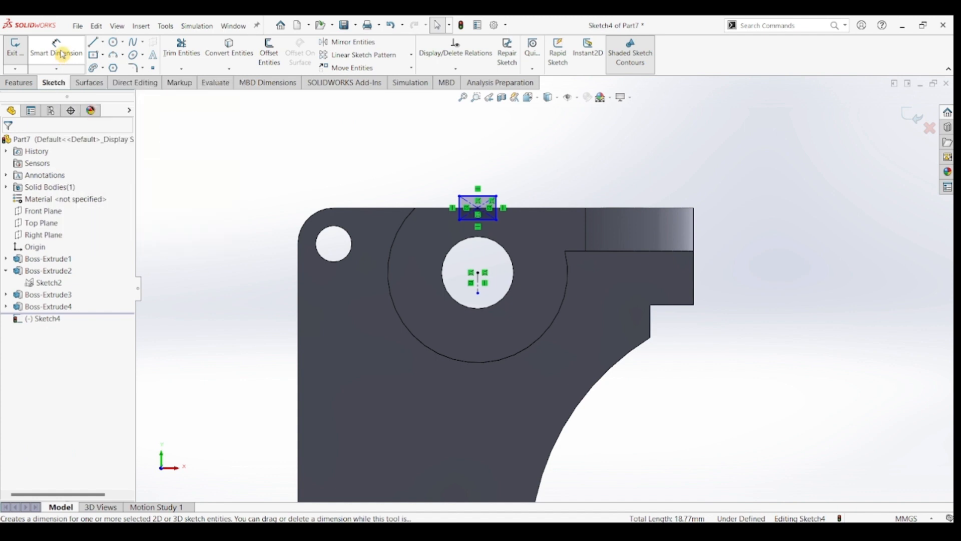
{"action": "left_click", "coordinate": [471, 196]}
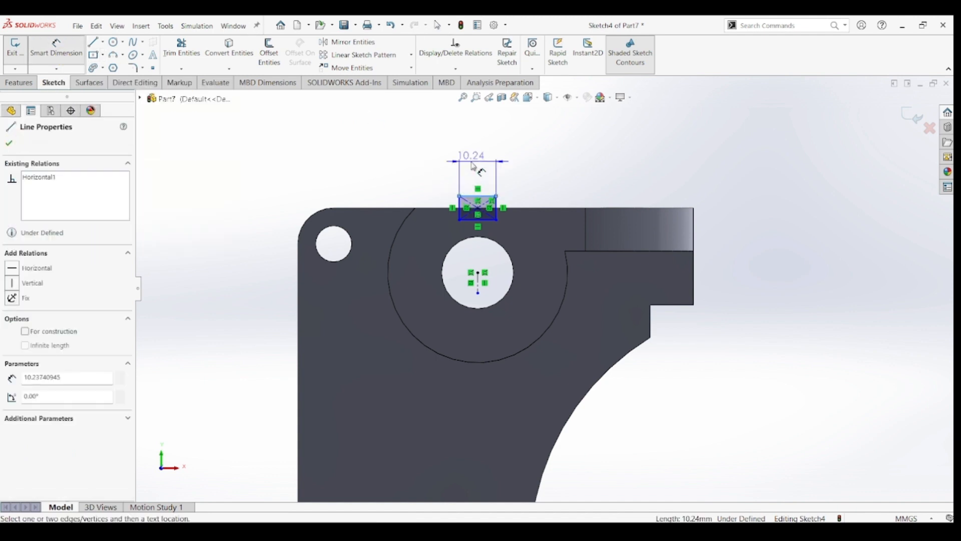
{"action": "left_click", "coordinate": [474, 167]}
{"action": "type", "text": "16"}
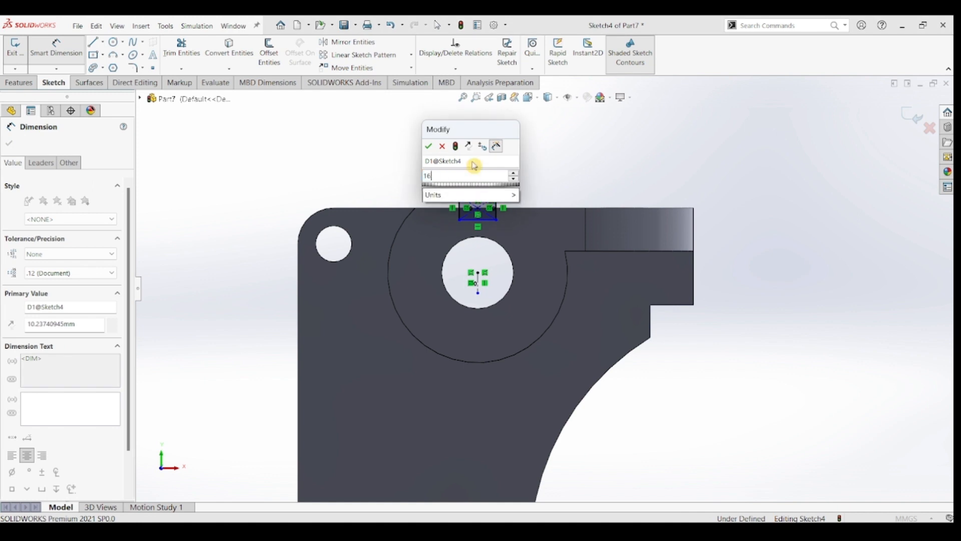
{"action": "key", "text": "Return"}
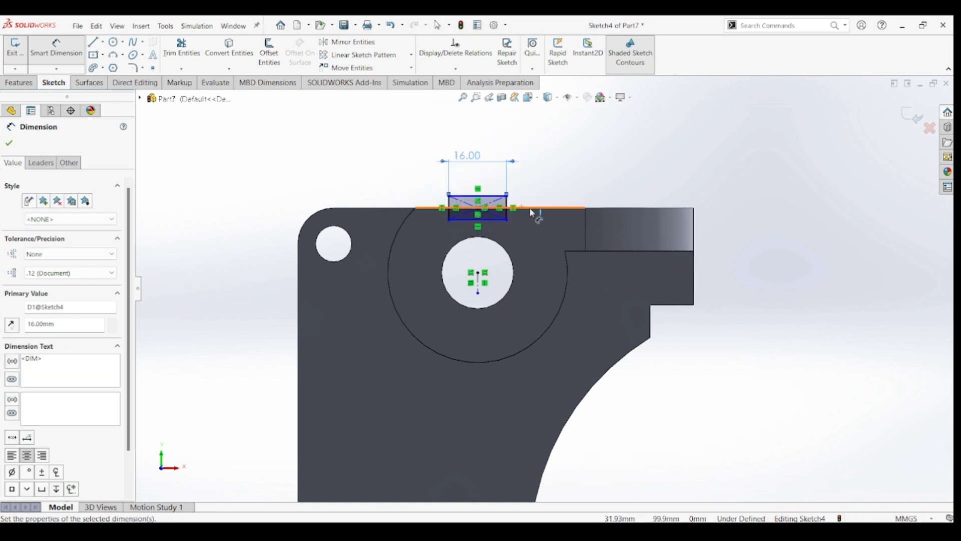
- Dimension the vertical distance between the boss's top edge and the rectangle's lower side to 3 mm
{"action": "left_click", "coordinate": [505, 221]}
{"action": "left_click", "coordinate": [572, 214]}
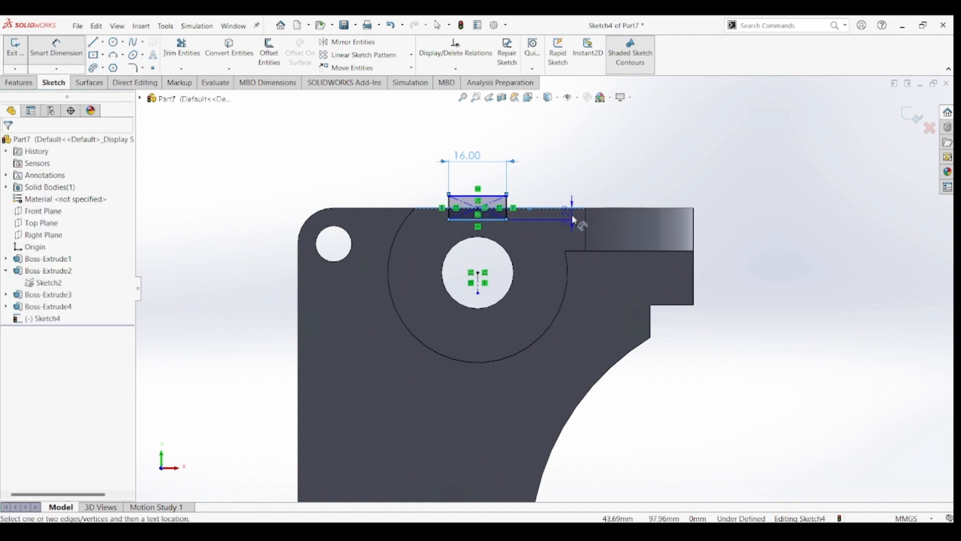
{"action": "left_click", "coordinate": [579, 212]}
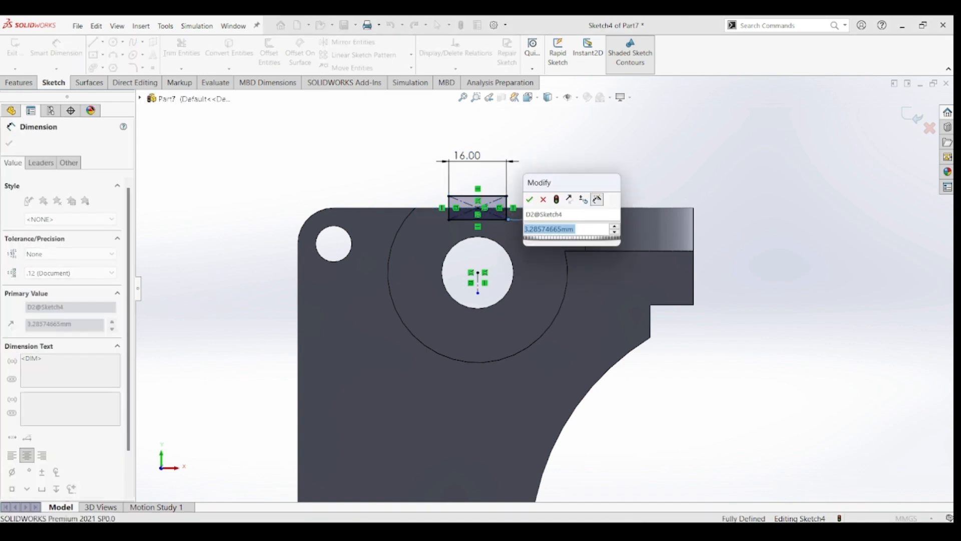
{"action": "type", "text": "3"}
{"action": "key", "text": "Return"}
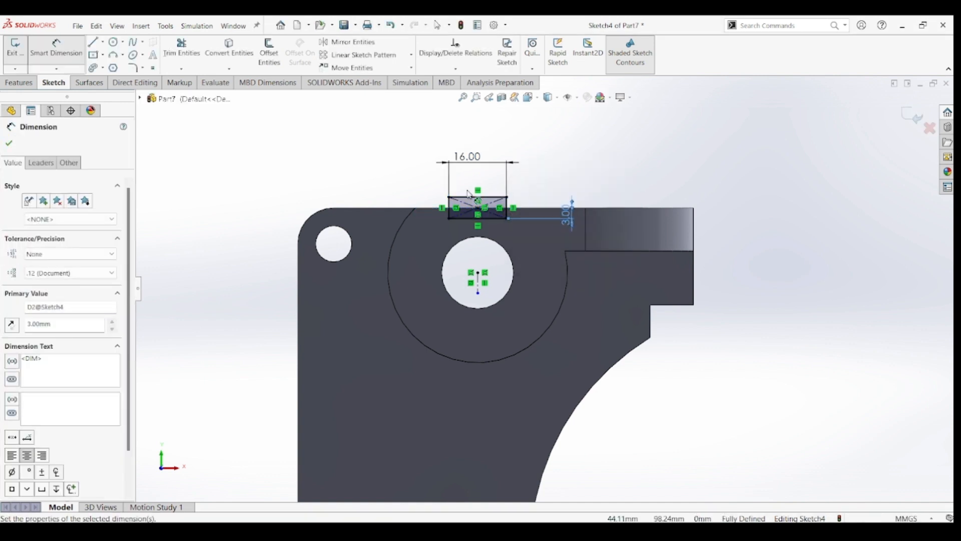
- Cut the rectangle through the whole part with Extruded Cut set to Through All
{"action": "left_click", "coordinate": [16, 83]}
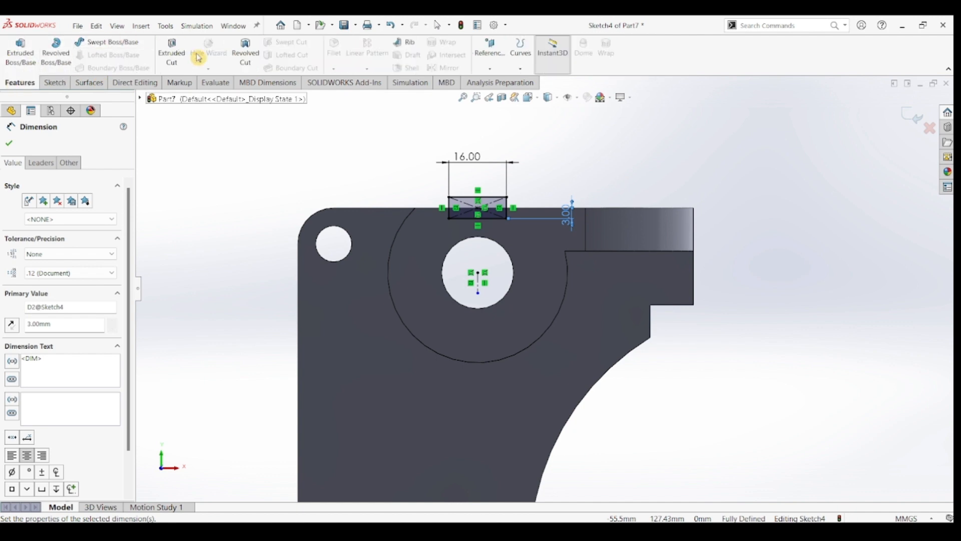
{"action": "left_click", "coordinate": [172, 55]}
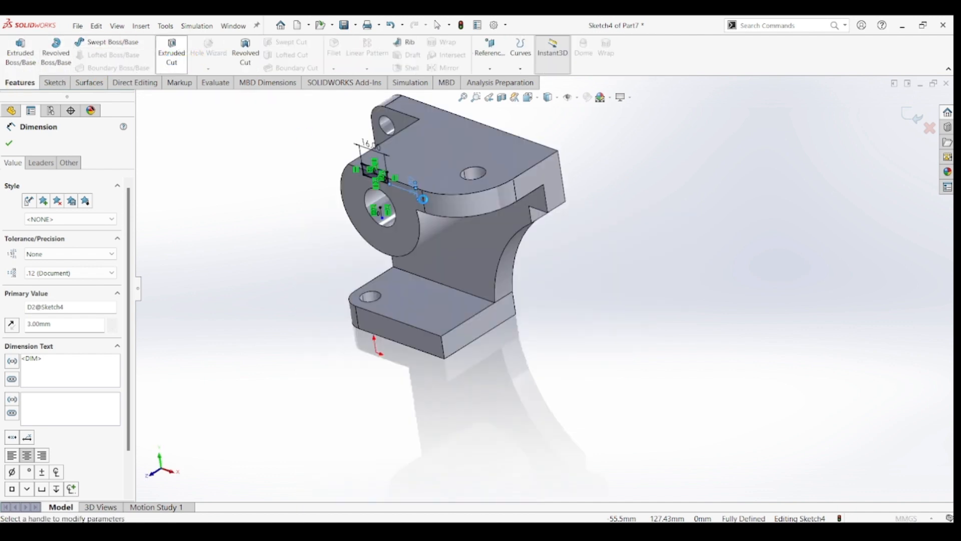
{"action": "left_click", "coordinate": [56, 212]}
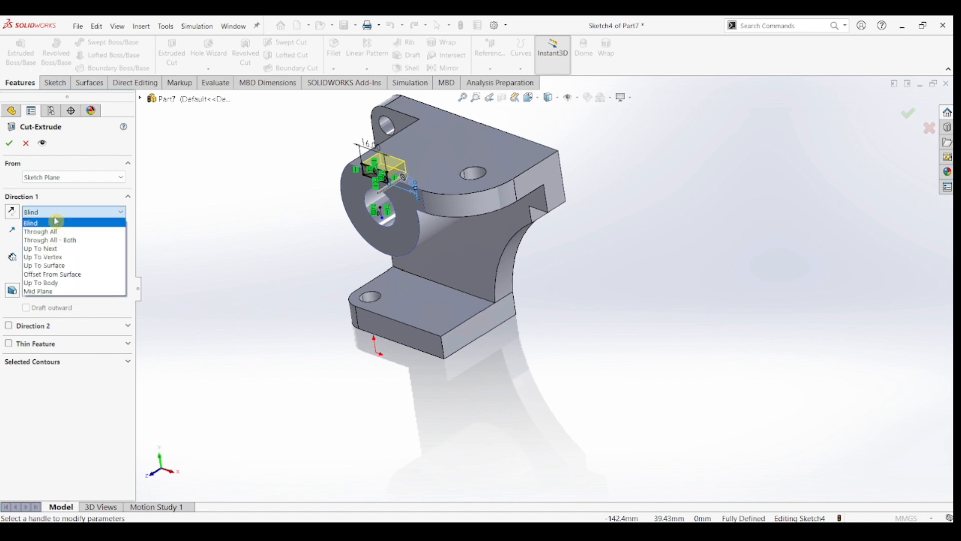
{"action": "left_click", "coordinate": [56, 232]}
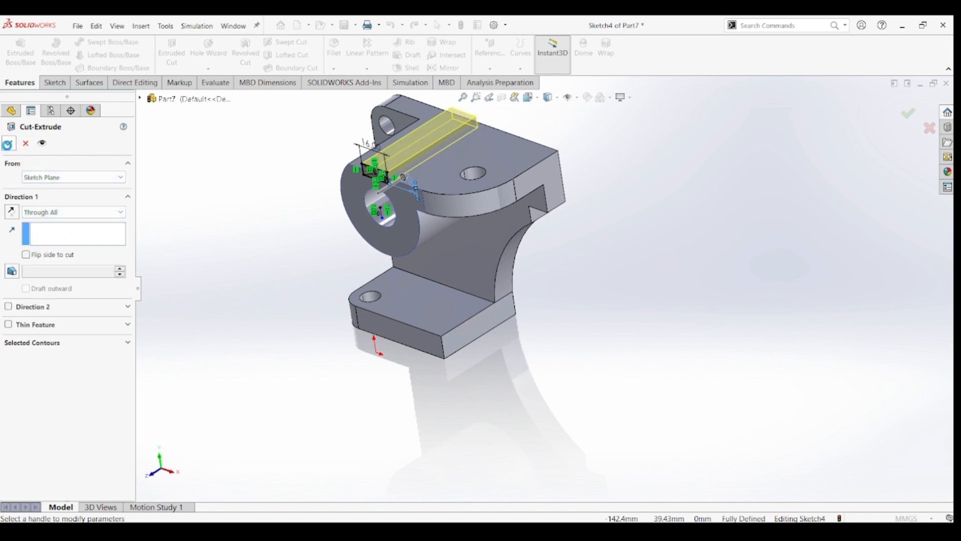
{"action": "key", "text": "Return"}
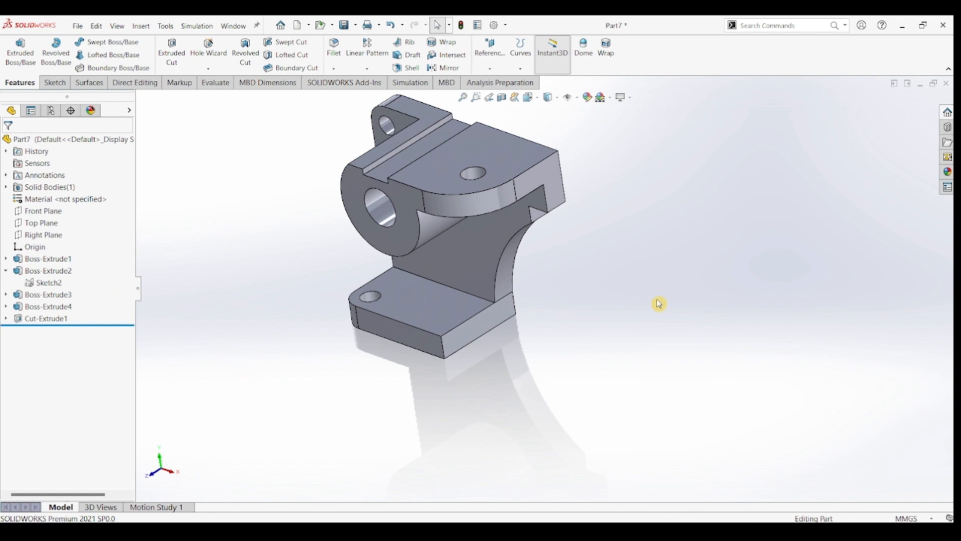
- Create a reference plane offset 17.5 mm from the Right Plane, toward the bore's centre
{"action": "key", "text": "ctrl+7"}
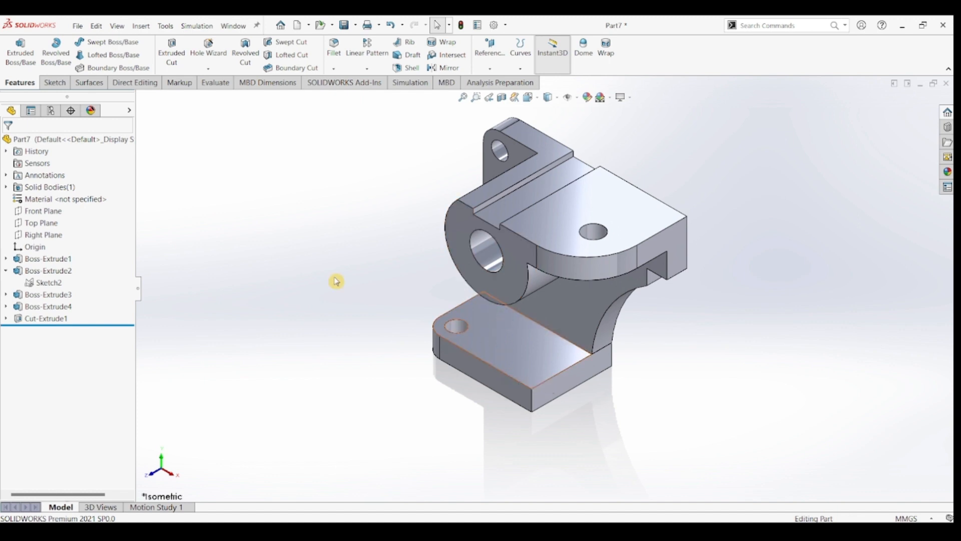
{"action": "middle_click_drag", "start_coordinate": [307, 292], "coordinate": [322, 272]}
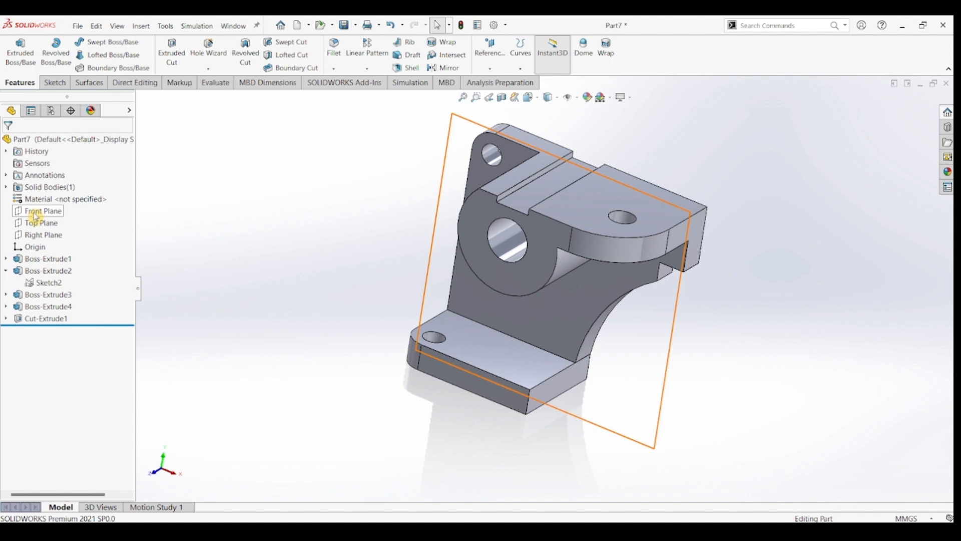
{"action": "left_click", "coordinate": [41, 234]}
{"action": "middle_click_drag", "start_coordinate": [233, 248], "coordinate": [266, 232]}
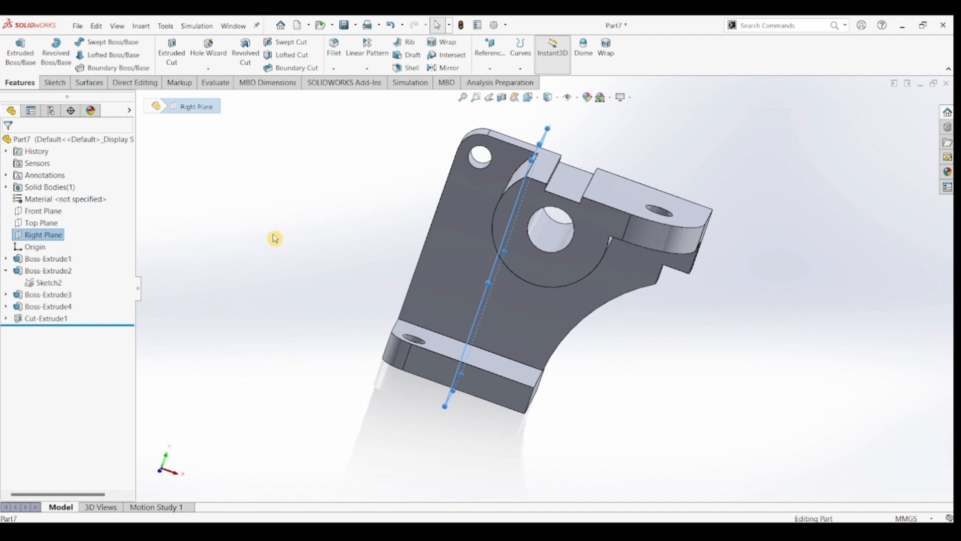
{"action": "left_click", "coordinate": [490, 69]}
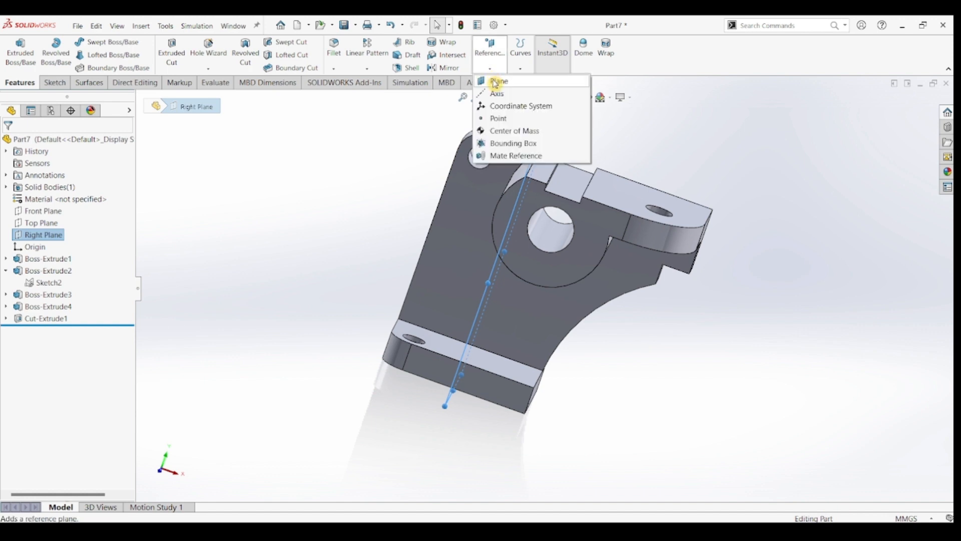
{"action": "left_click", "coordinate": [496, 82]}
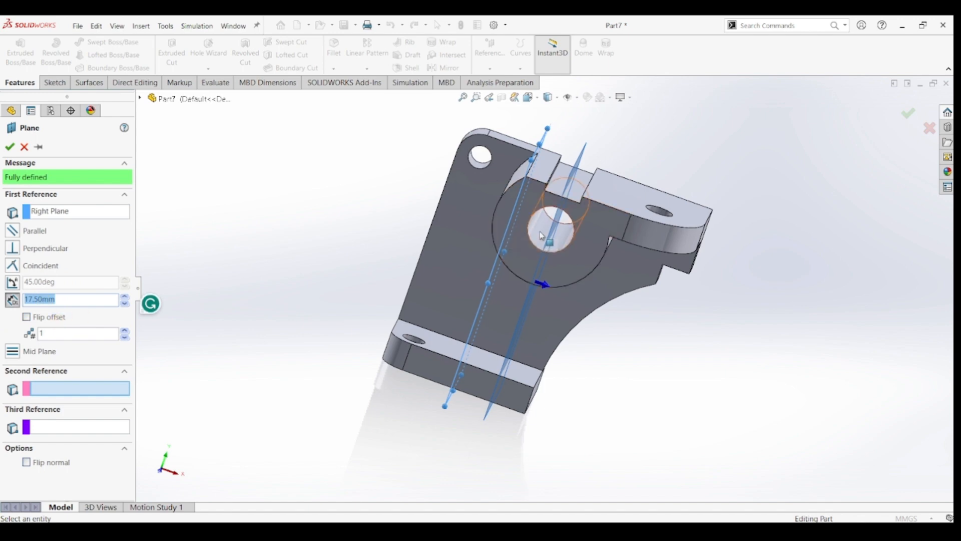
{"action": "left_click", "coordinate": [11, 150]}
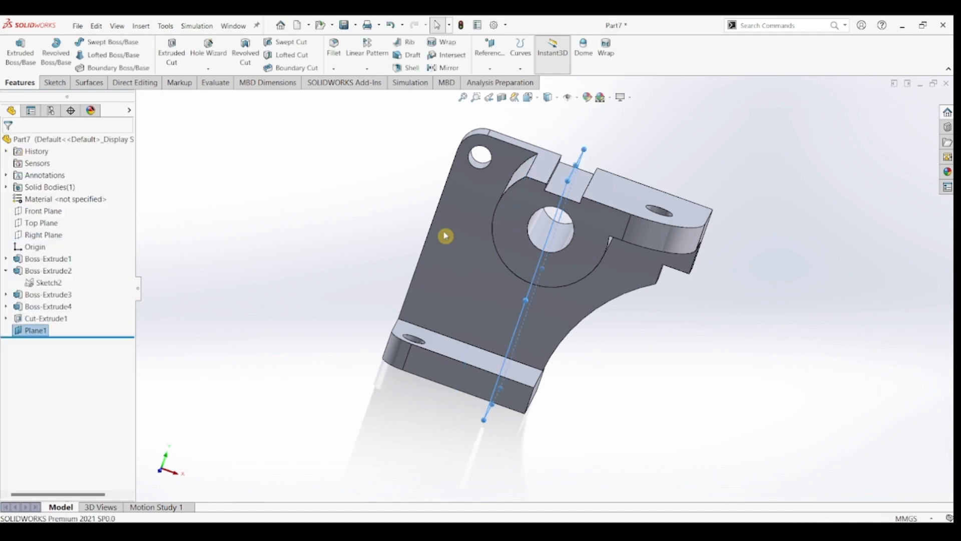
- On the offset plane, sketch a slanted line from the base plate's upper corner to the boss's lower corner, continuing with a short vertical line upward
{"action": "scroll", "coordinate": [369, 244], "scroll_direction": "up", "scroll_amount": 1}
{"action": "middle_click_drag", "start_coordinate": [369, 244], "coordinate": [354, 238]}
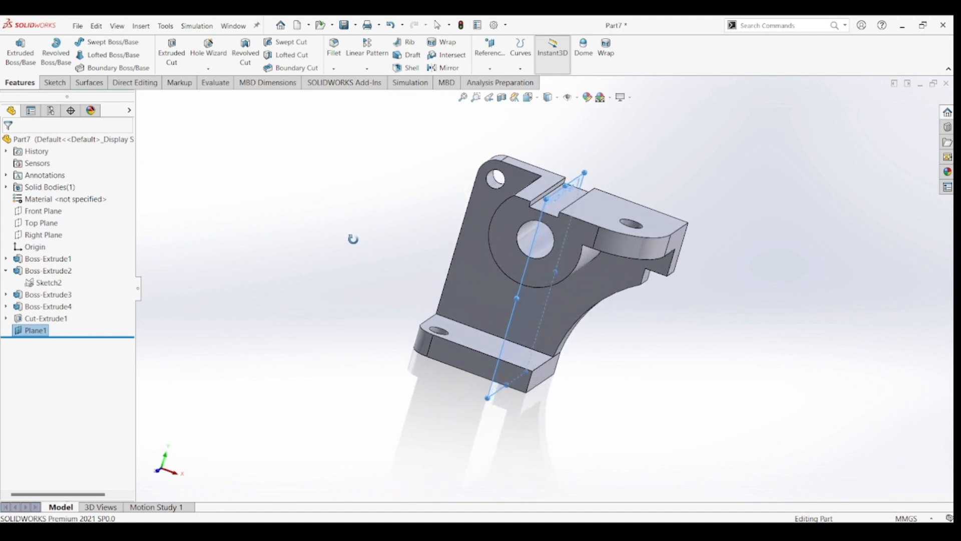
{"action": "left_click", "coordinate": [54, 82]}
{"action": "left_click", "coordinate": [15, 48]}
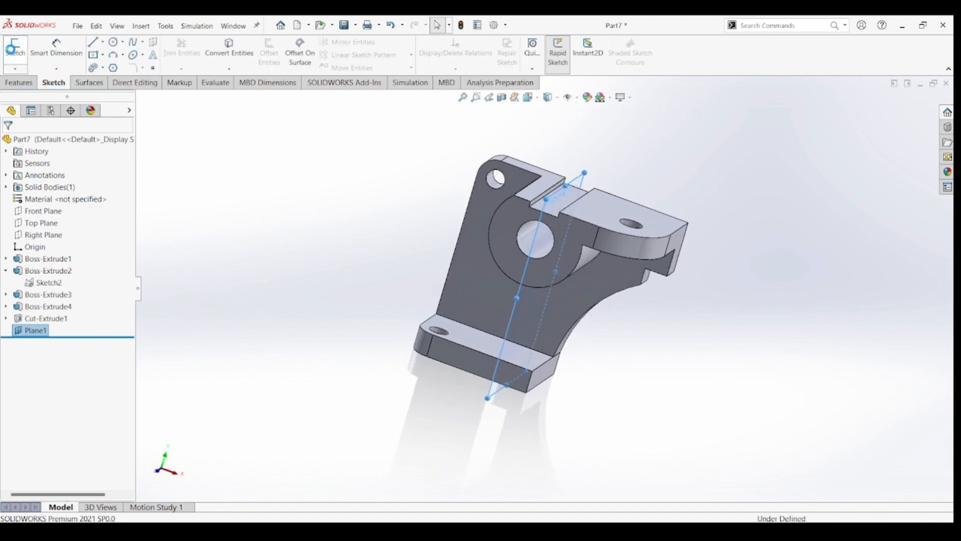
{"action": "left_click", "coordinate": [91, 44]}
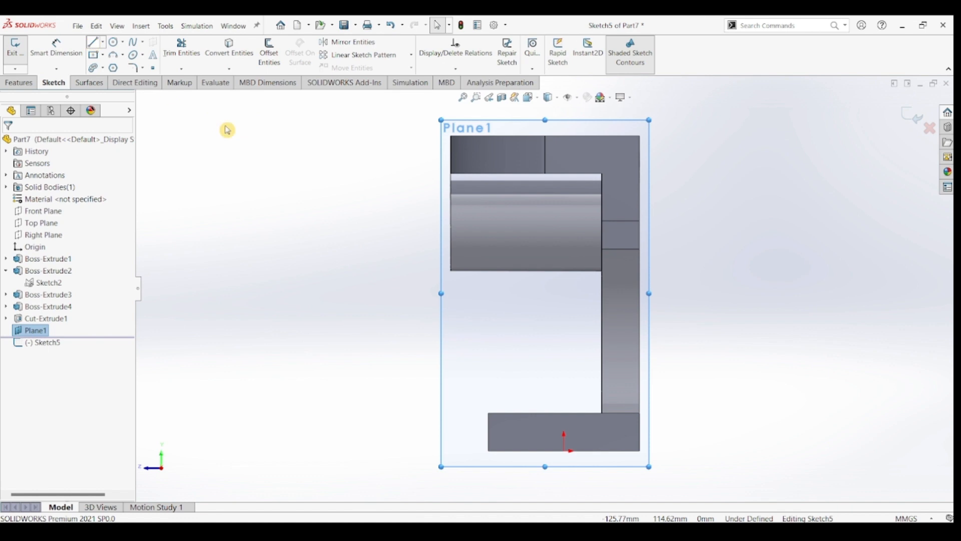
{"action": "left_click", "coordinate": [489, 413]}
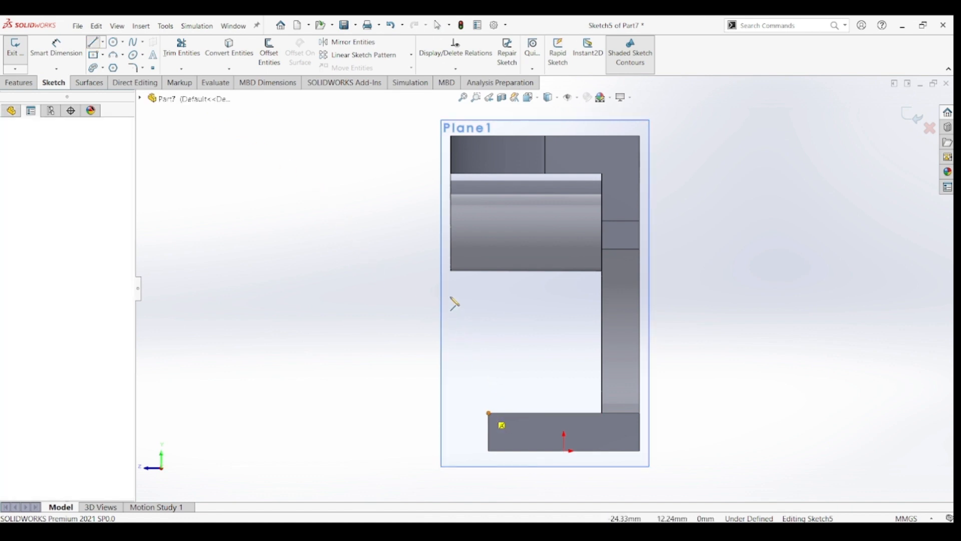
{"action": "double_click", "coordinate": [452, 273]}
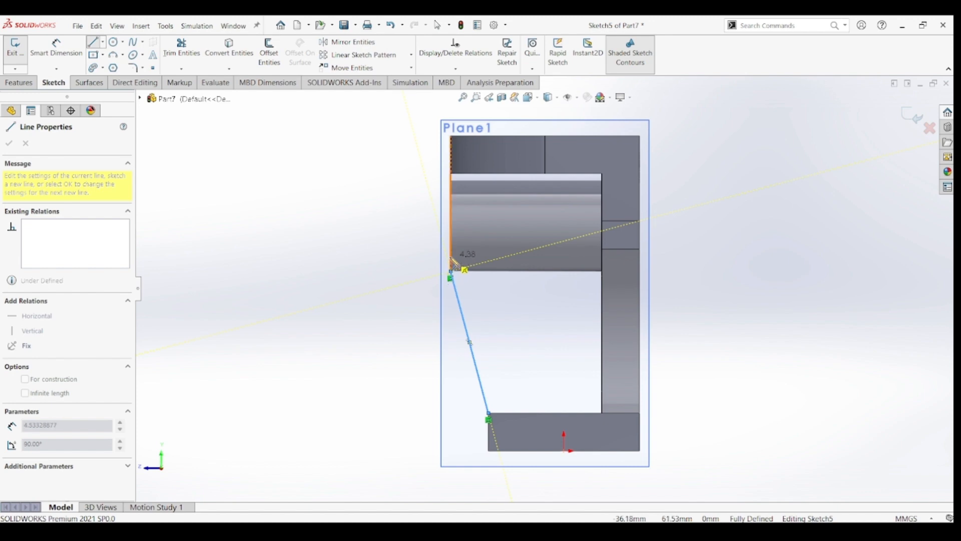
{"action": "left_click", "coordinate": [451, 258]}
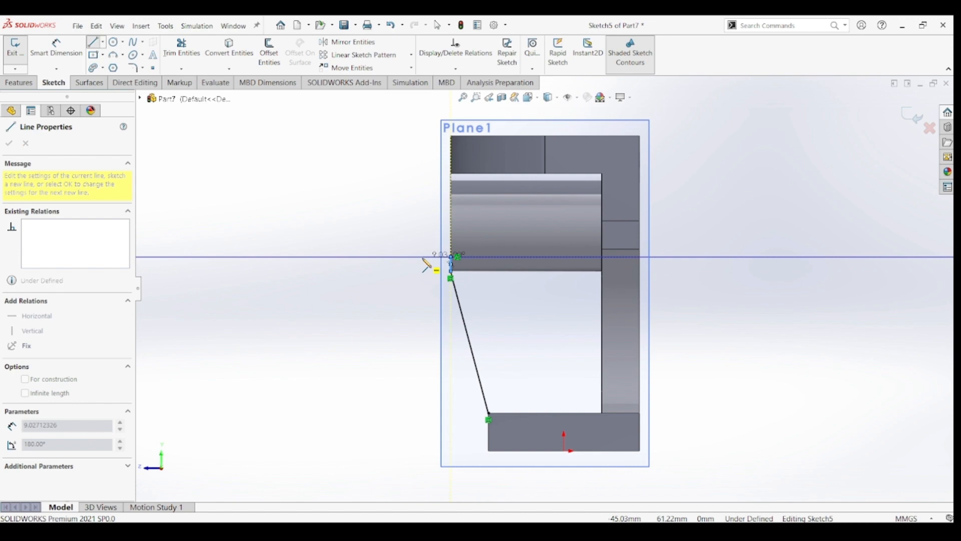
{"action": "key", "text": "Escape"}
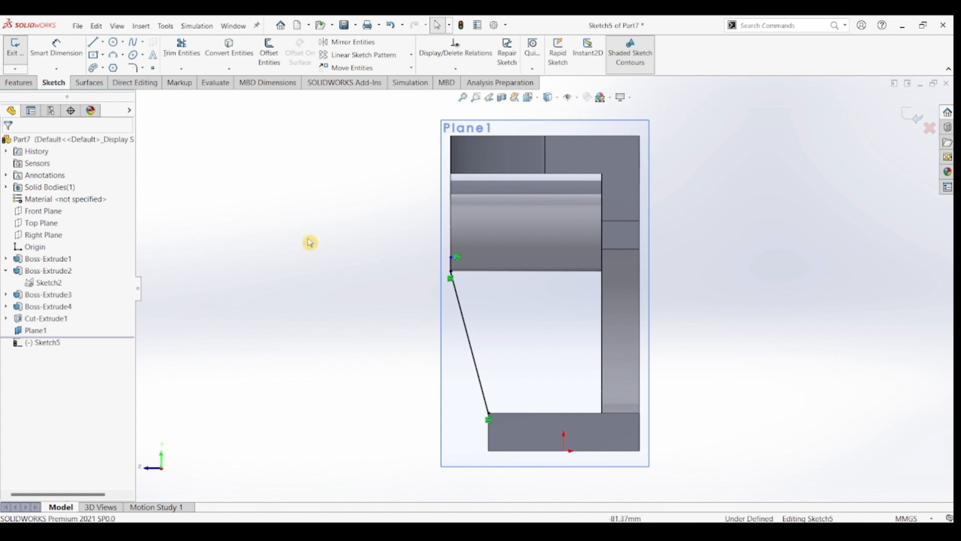
- Create a 10 mm thick rib from the open sketch, thickened on both sides and filled toward the upright
{"action": "left_click", "coordinate": [18, 82]}
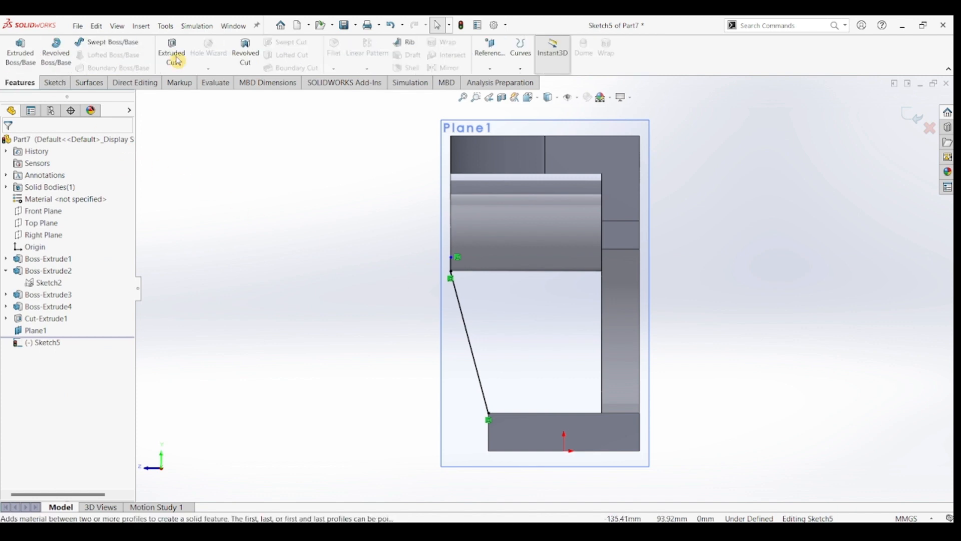
{"action": "left_click", "coordinate": [400, 43]}
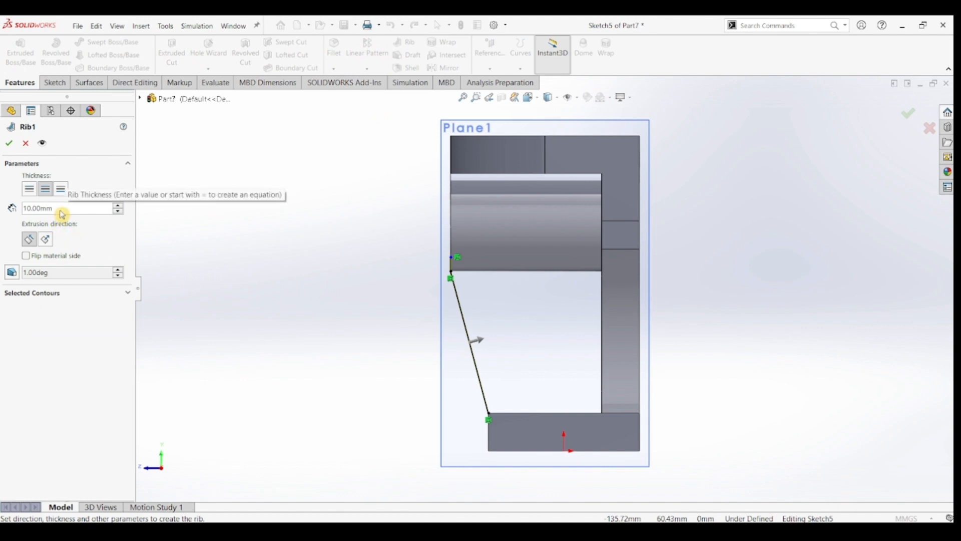
{"action": "middle_click_drag", "start_coordinate": [277, 297], "coordinate": [316, 293]}
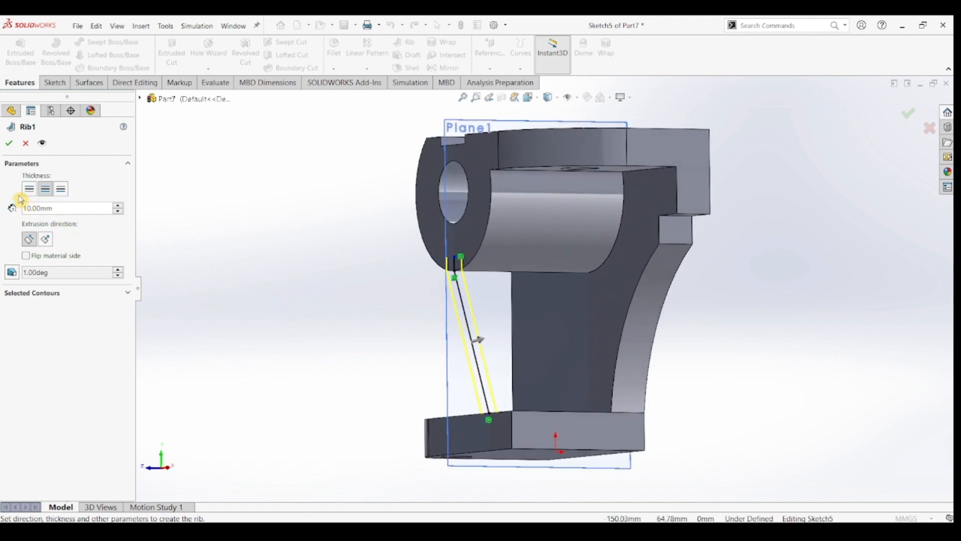
{"action": "left_click", "coordinate": [11, 148]}
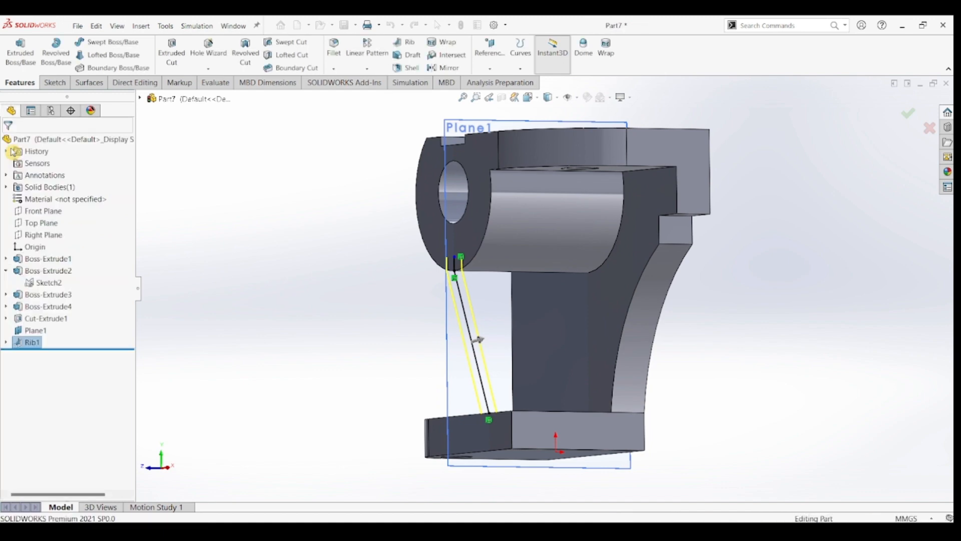
{"action": "left_click", "coordinate": [265, 331]}
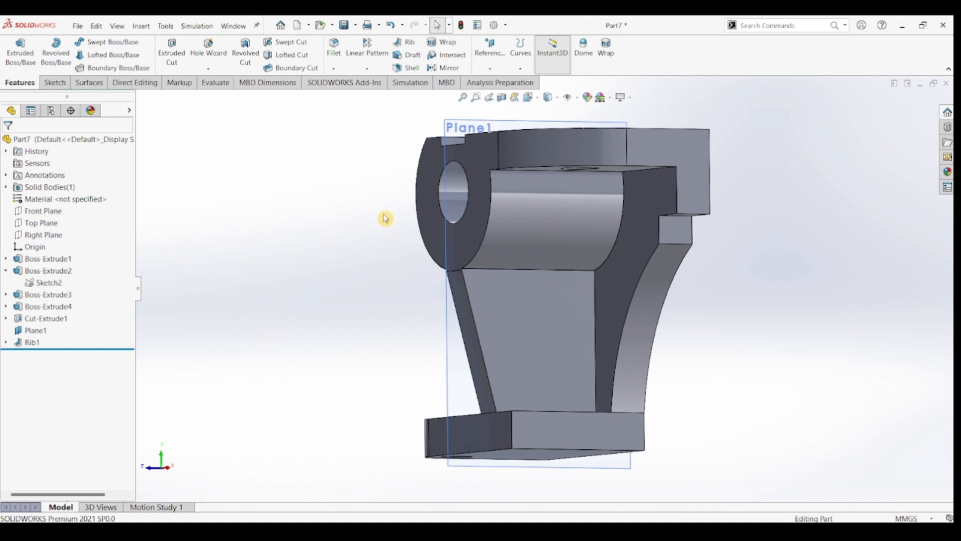
- Show the bracket in isometric view and hide the offset reference plane
{"action": "key", "text": "ctrl+7"}
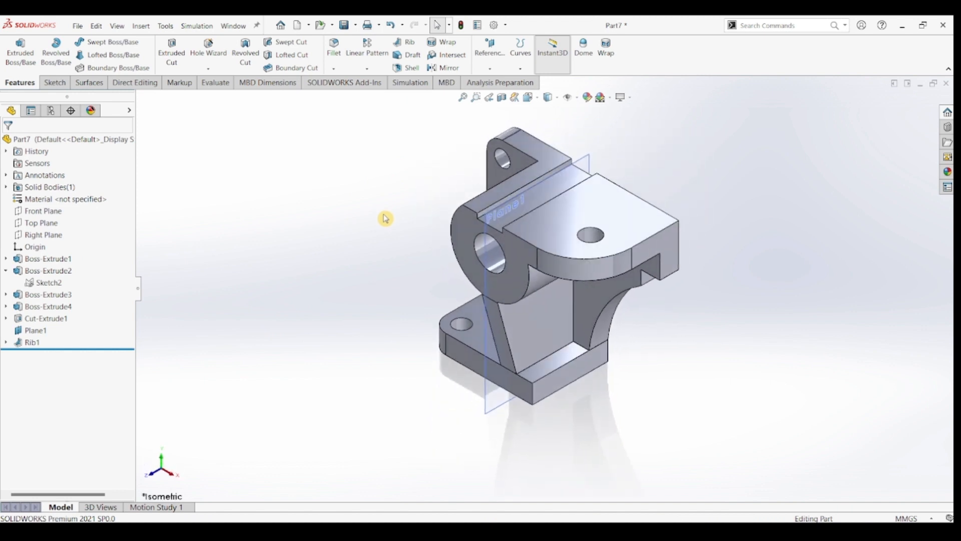
{"action": "left_click", "coordinate": [584, 171]}
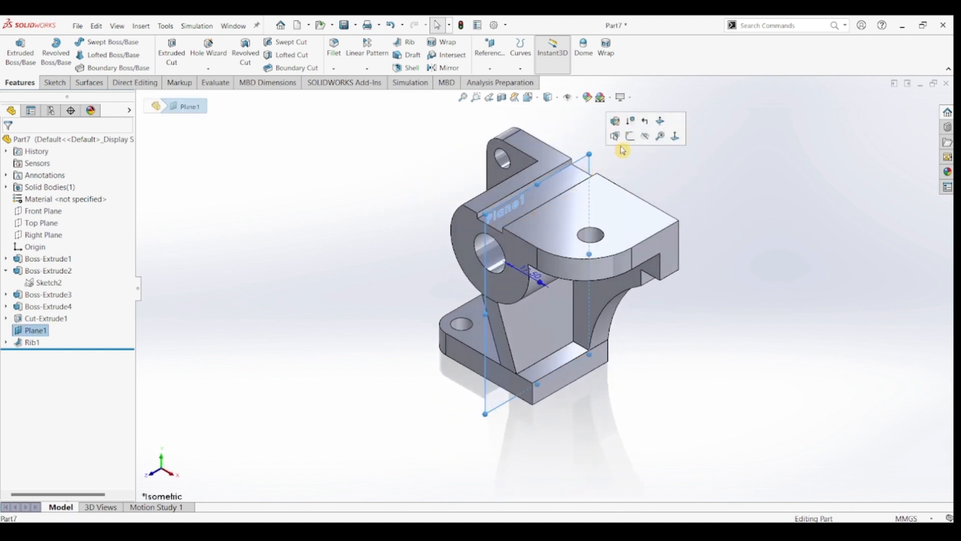
{"action": "left_click", "coordinate": [646, 138]}
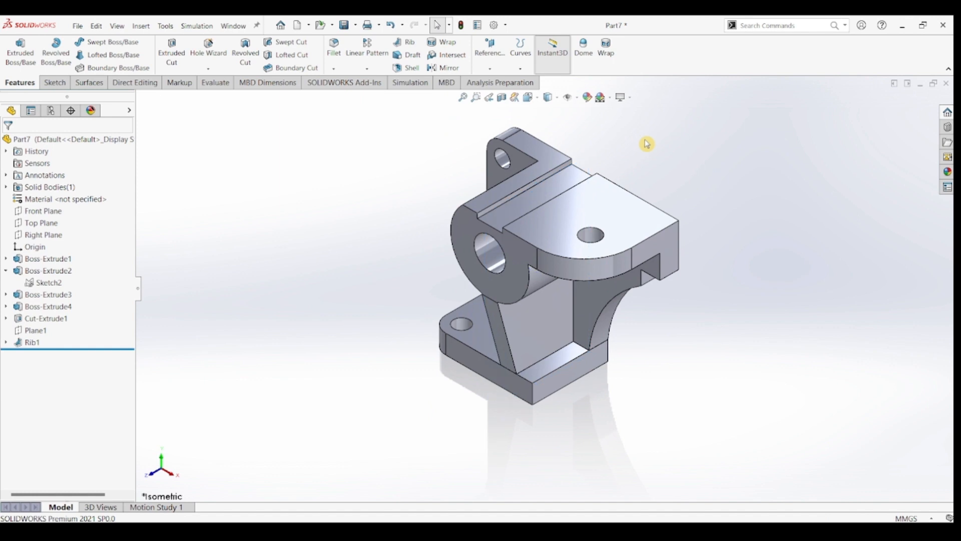
- Apply the polished steel appearance to the whole bracket
{"action": "left_click", "coordinate": [945, 173]}
{"action": "double_click", "coordinate": [862, 284]}
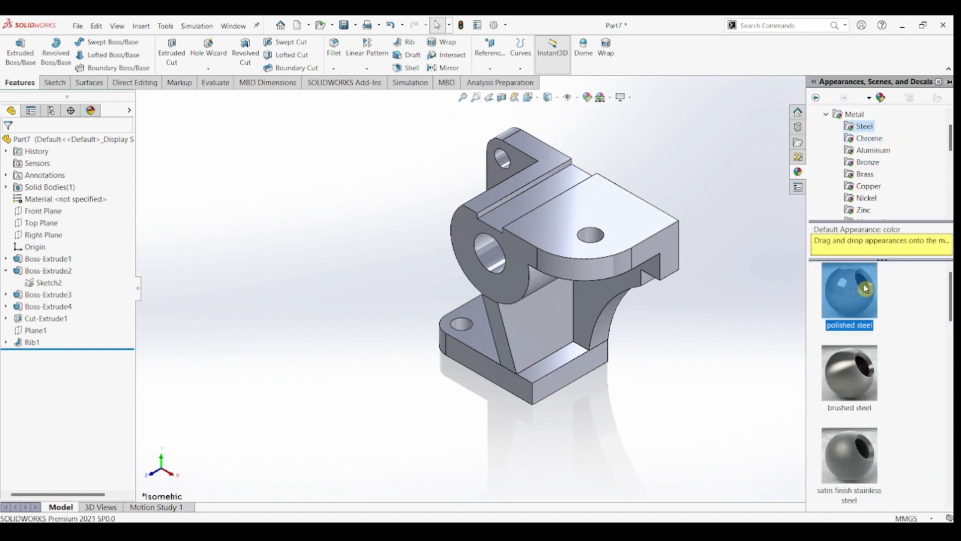